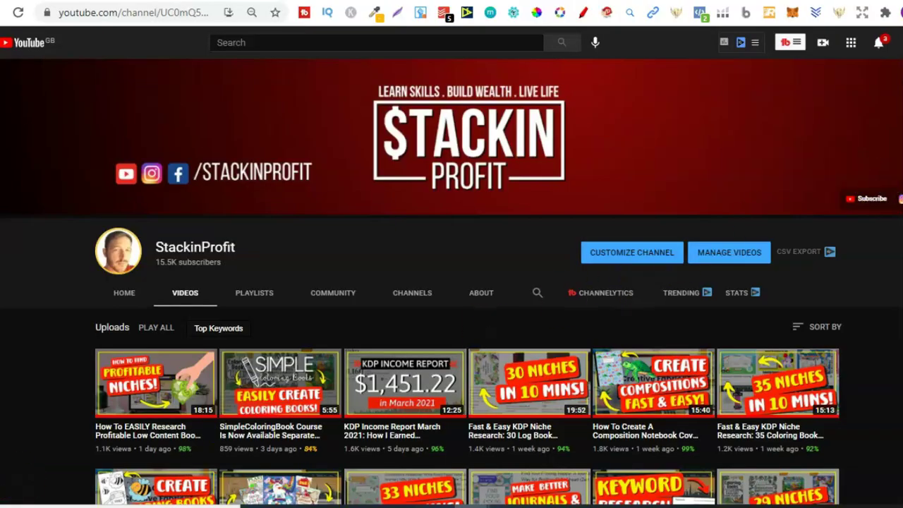
Scroll through the StackinProfit channel's video uploads and back up to the top
{"action": "scroll", "coordinate": [452, 282], "scroll_direction": "down", "scroll_amount": 3}
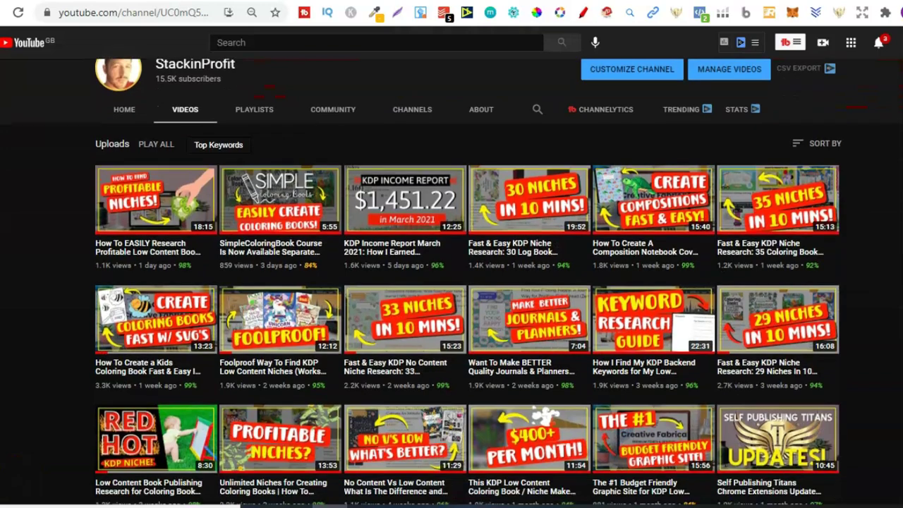
{"action": "scroll", "coordinate": [452, 282], "scroll_direction": "down", "scroll_amount": 3}
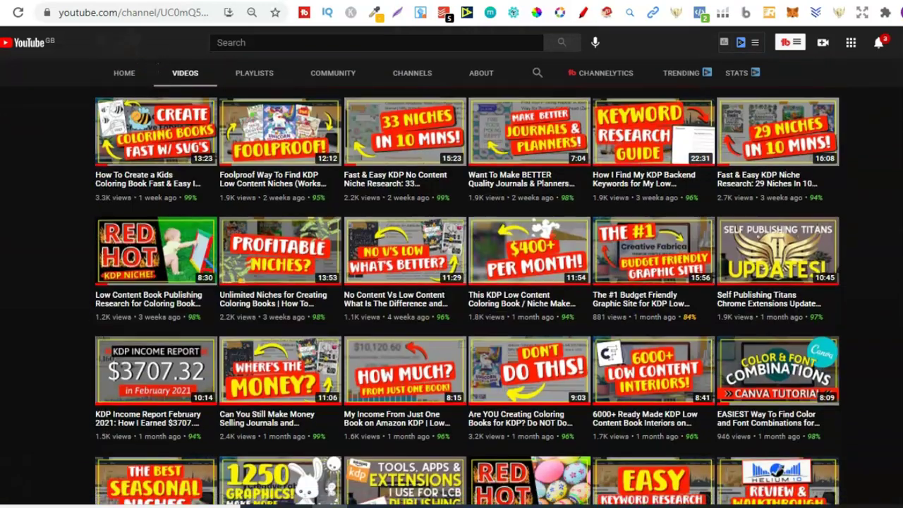
{"action": "scroll", "coordinate": [467, 296], "scroll_direction": "down", "scroll_amount": 1}
{"action": "scroll", "coordinate": [467, 296], "scroll_direction": "up", "scroll_amount": 2}
{"action": "scroll", "coordinate": [467, 295], "scroll_direction": "up", "scroll_amount": 1}
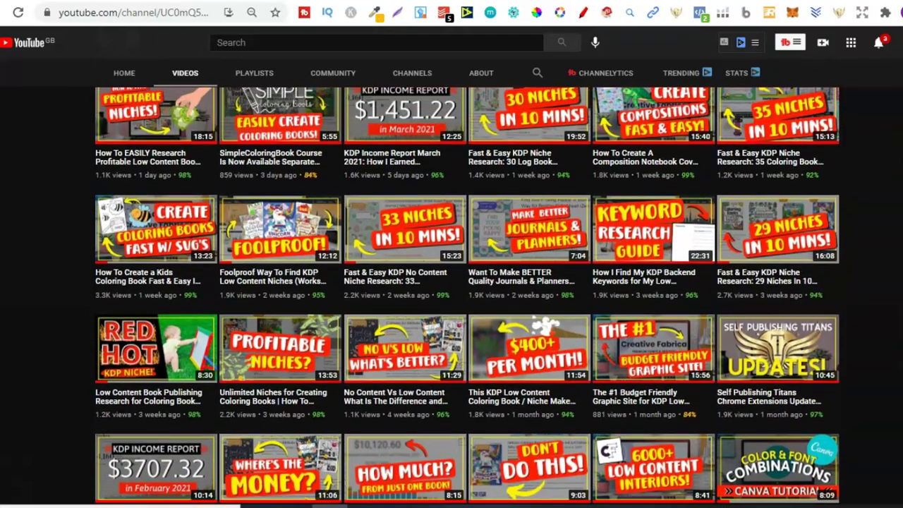
{"action": "scroll", "coordinate": [467, 296], "scroll_direction": "up", "scroll_amount": 4}
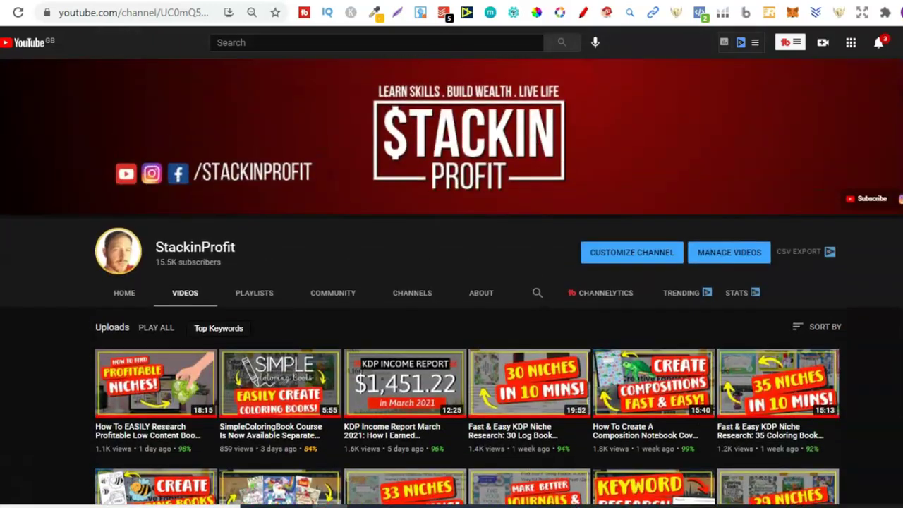
{"action": "key", "text": "ctrl+Tab"}
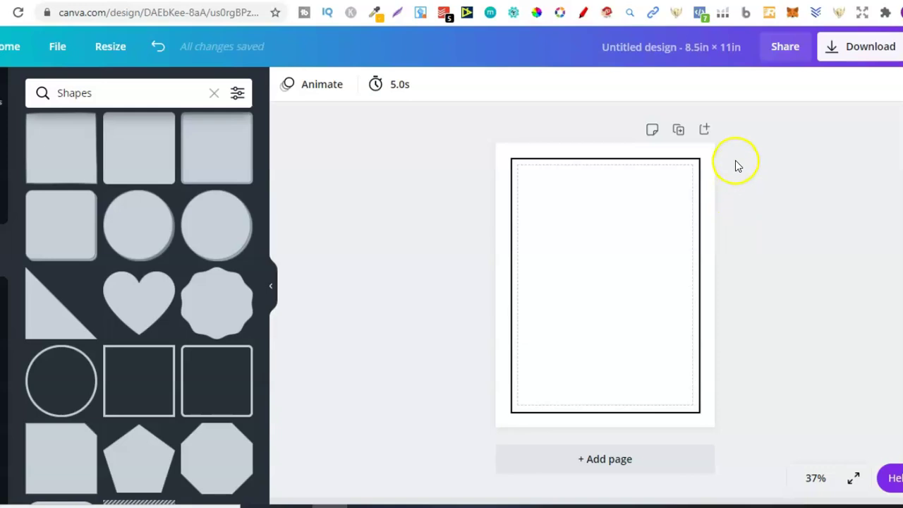
{"action": "left_click_drag", "start_coordinate": [735, 160], "coordinate": [433, 447]}
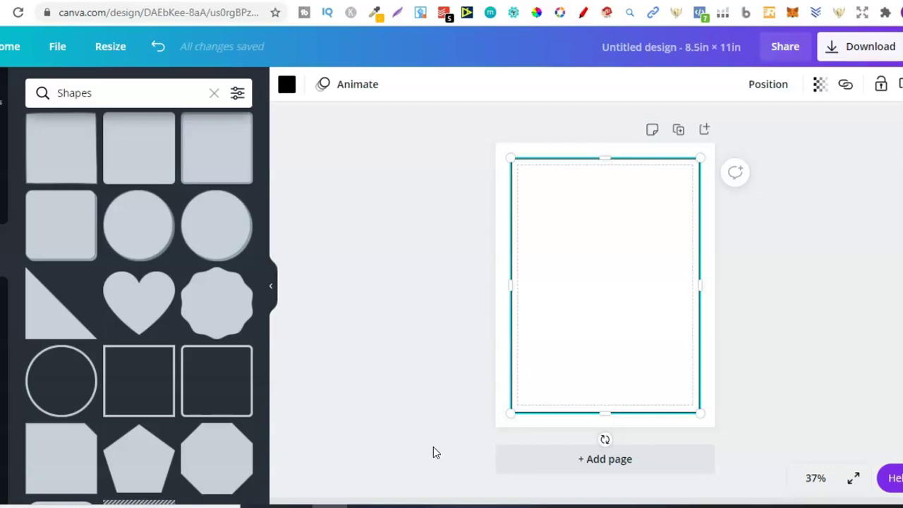
{"action": "left_click", "coordinate": [760, 337]}
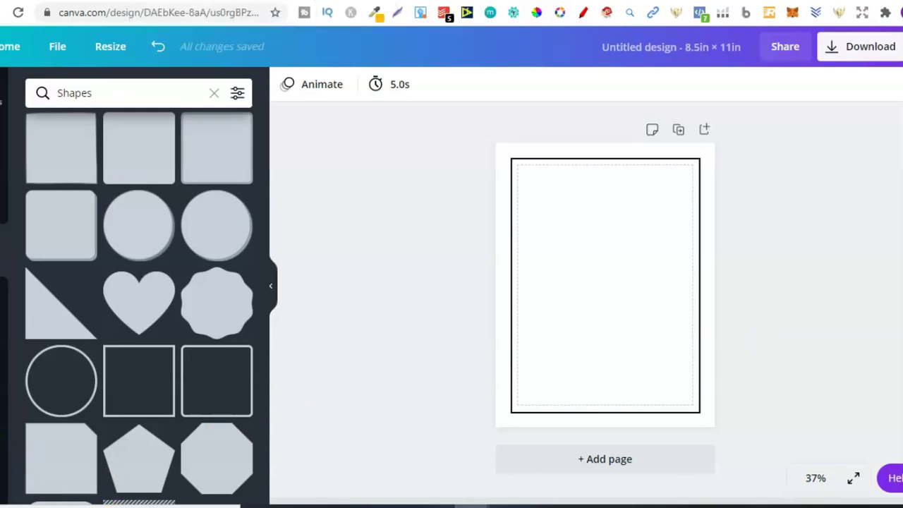
Browse Creative Fabrica's Graphics catalogue product cards, then move over to Amazon
{"action": "left_click", "coordinate": [304, 12]}
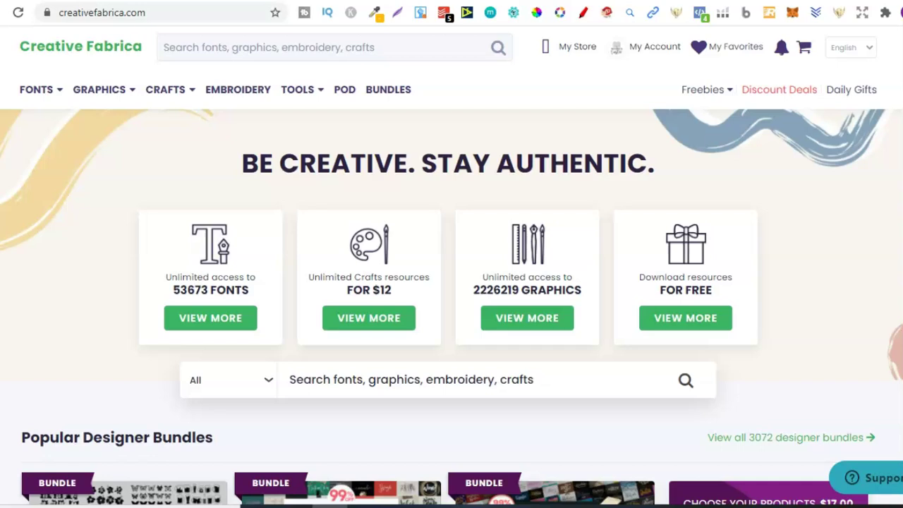
{"action": "mouse_move", "coordinate": [84, 98]}
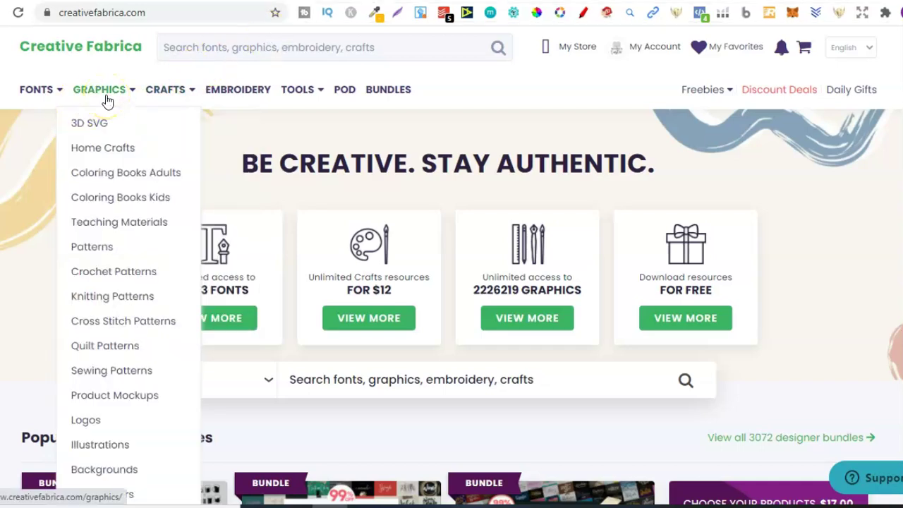
{"action": "left_click", "coordinate": [99, 96]}
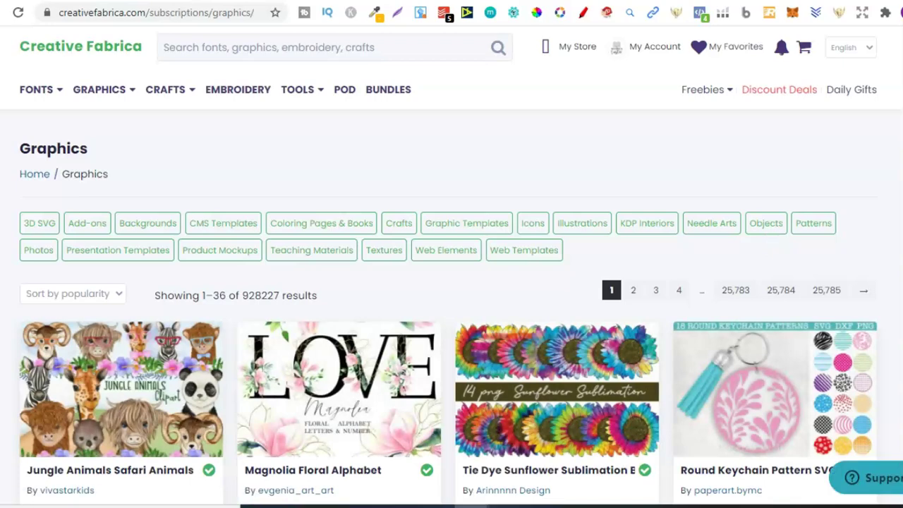
{"action": "scroll", "coordinate": [452, 282], "scroll_direction": "down", "scroll_amount": 4}
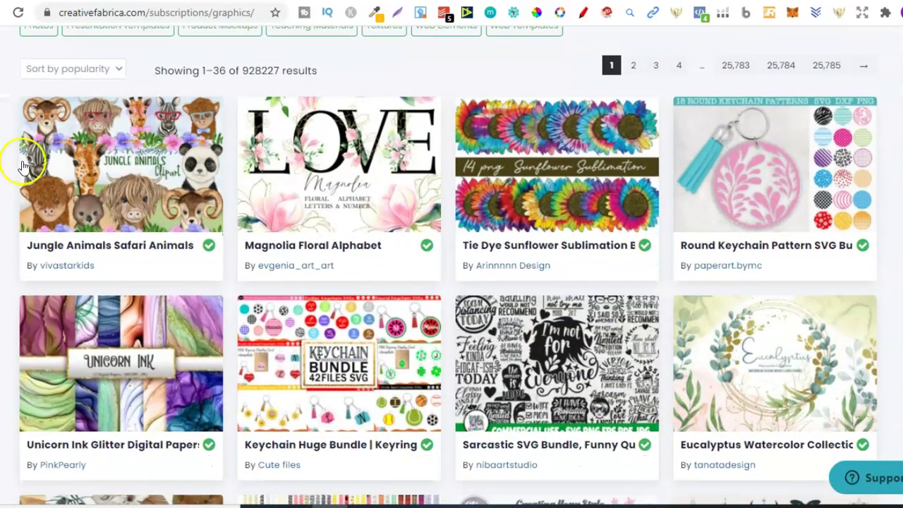
{"action": "mouse_move", "coordinate": [77, 177]}
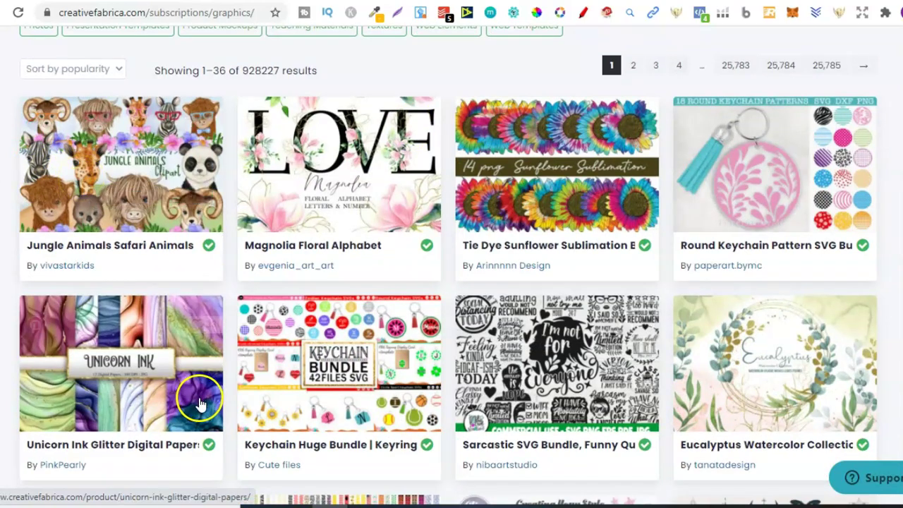
{"action": "scroll", "coordinate": [819, 197], "scroll_direction": "down", "scroll_amount": 3}
{"action": "scroll", "coordinate": [819, 198], "scroll_direction": "down", "scroll_amount": 6}
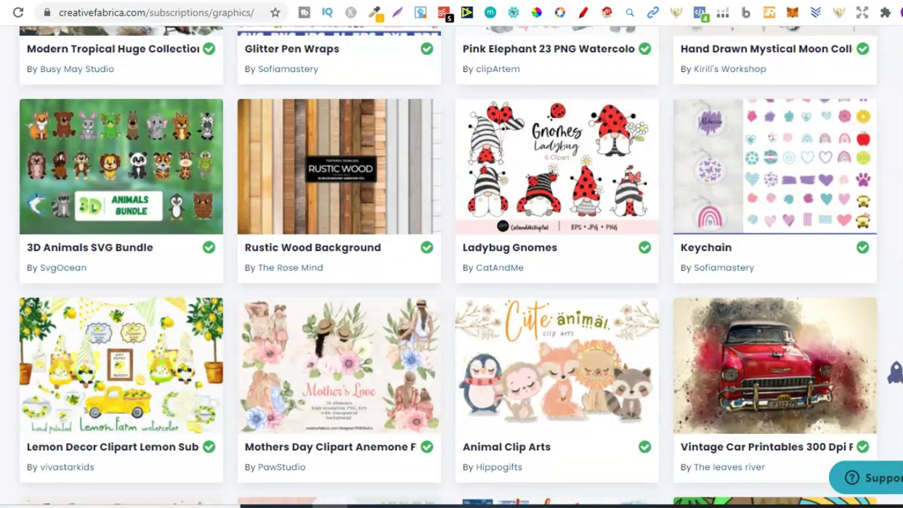
{"action": "scroll", "coordinate": [818, 198], "scroll_direction": "up", "scroll_amount": 3}
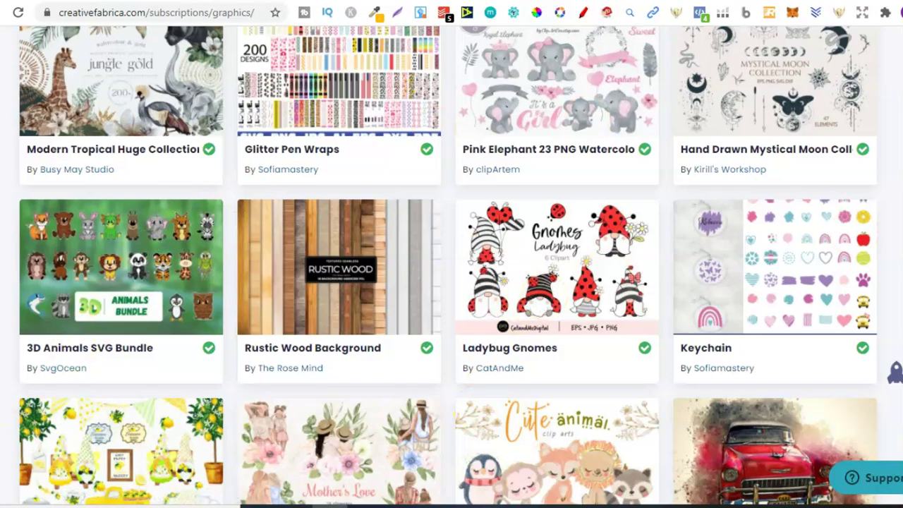
{"action": "left_click", "coordinate": [635, 2]}
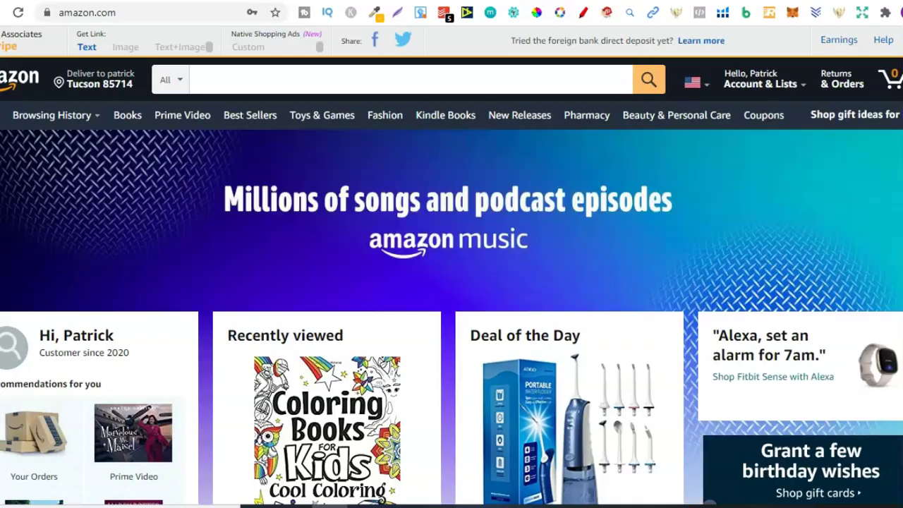
Enter the query 'gnoome coloring book' in Amazon's search box
{"action": "left_click", "coordinate": [374, 82]}
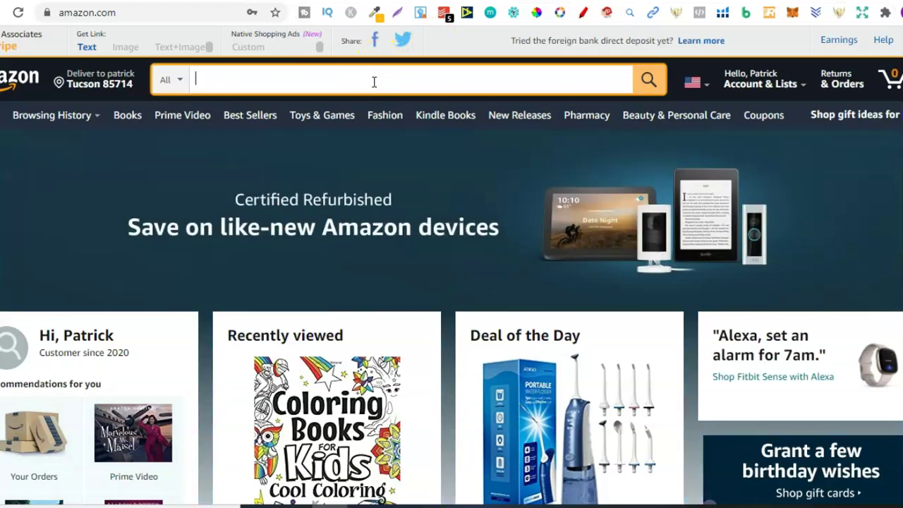
{"action": "type", "text": "gnoome coloring "}
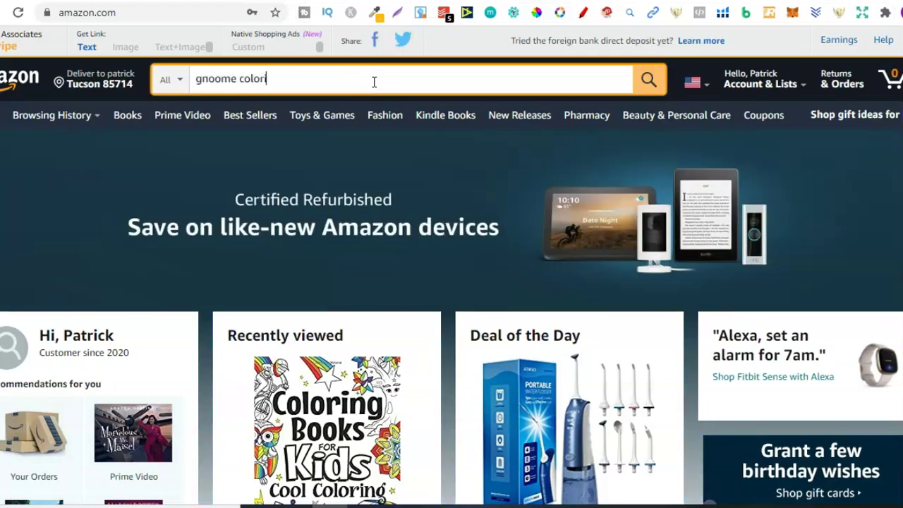
{"action": "type", "text": "book"}
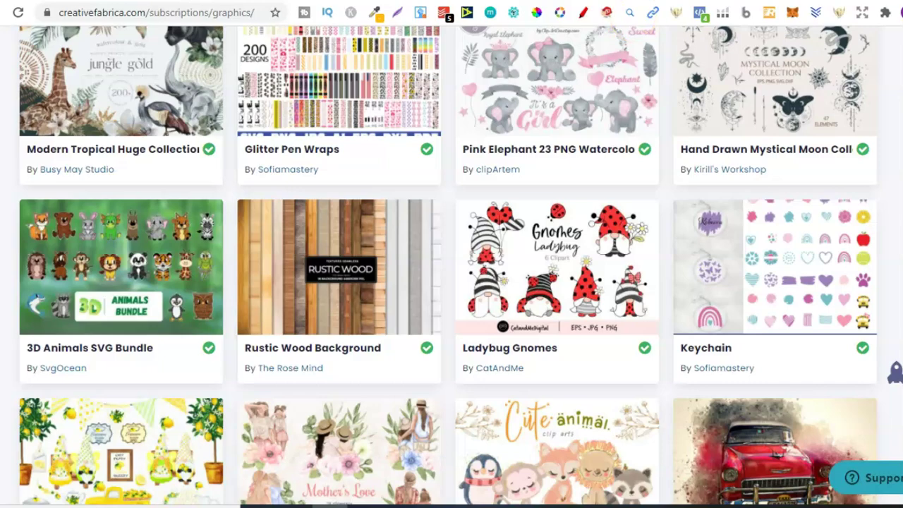
Search Creative Fabrica for 'gnome clip art' and browse the results
{"action": "scroll", "coordinate": [452, 266], "scroll_direction": "up", "scroll_amount": 2}
{"action": "scroll", "coordinate": [452, 266], "scroll_direction": "down", "scroll_amount": 2}
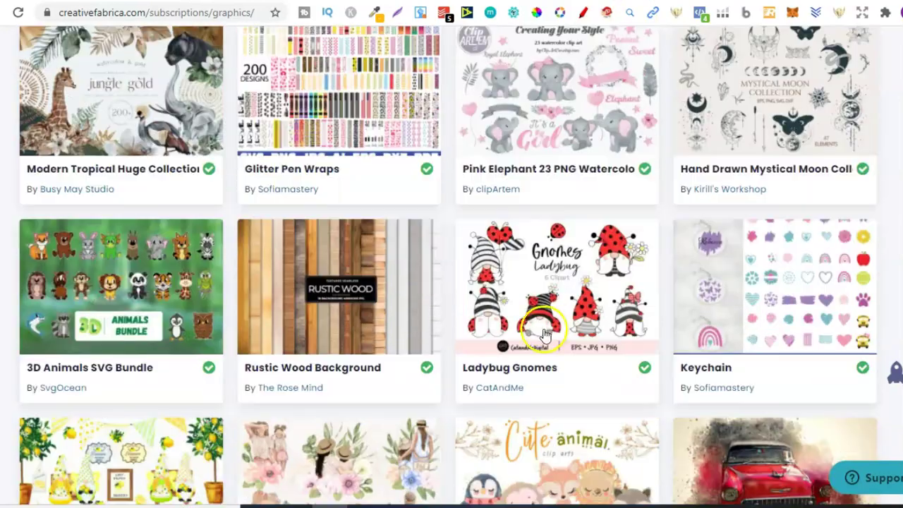
{"action": "scroll", "coordinate": [452, 267], "scroll_direction": "up", "scroll_amount": 10}
{"action": "left_click", "coordinate": [303, 54]}
{"action": "type", "text": "gnome cl"}
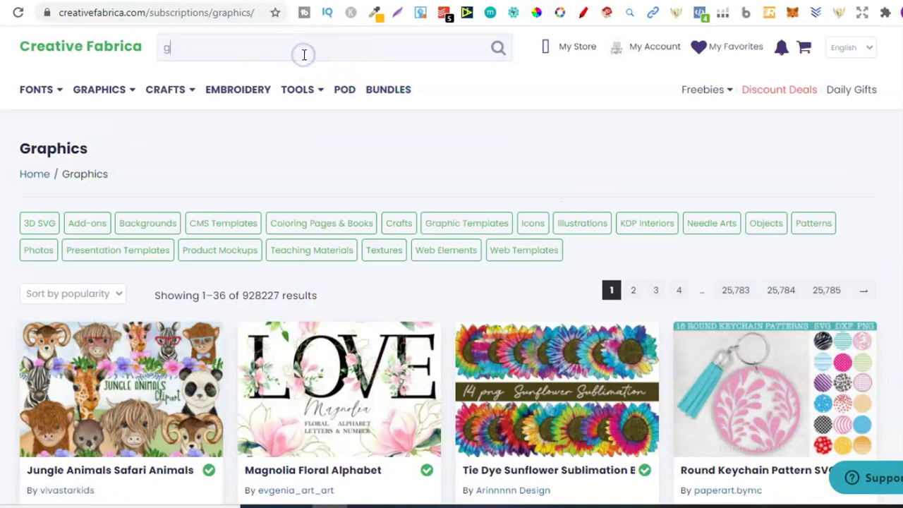
{"action": "type", "text": "ip art"}
{"action": "key", "text": "Return"}
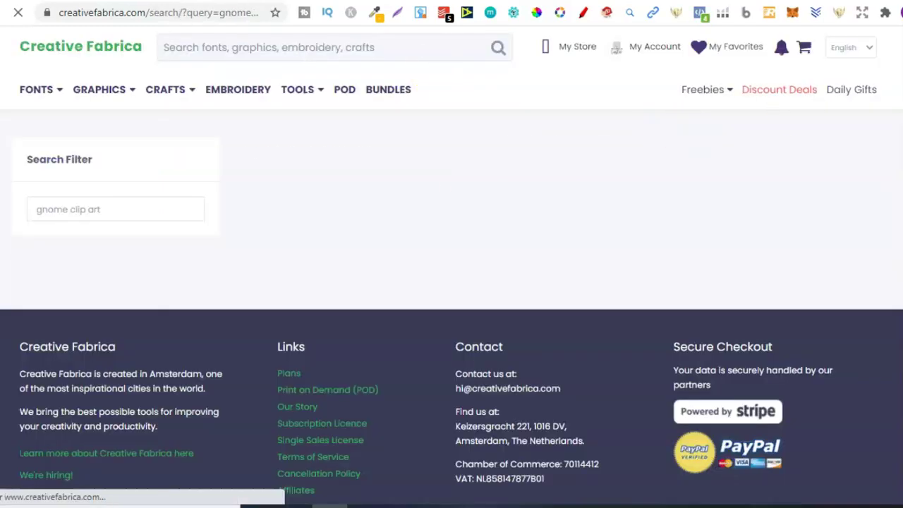
{"action": "scroll", "coordinate": [452, 282], "scroll_direction": "down", "scroll_amount": 3}
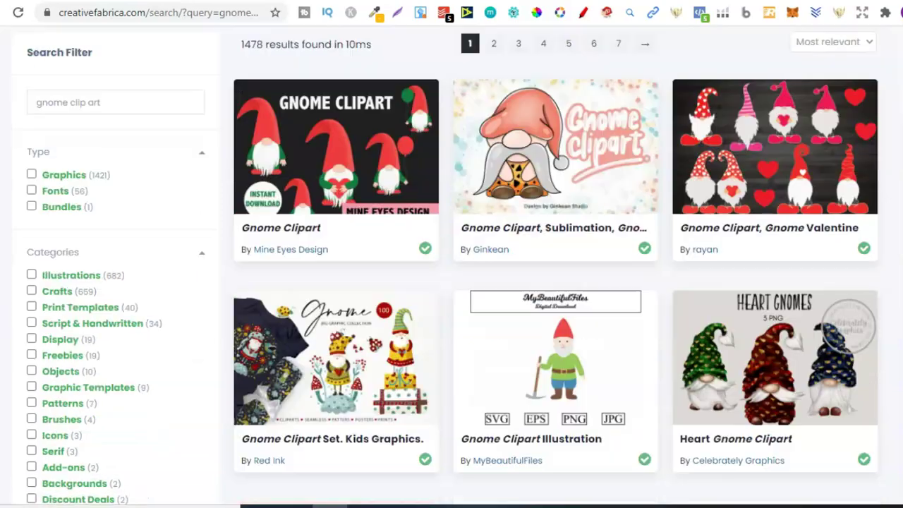
{"action": "scroll", "coordinate": [451, 282], "scroll_direction": "down", "scroll_amount": 3}
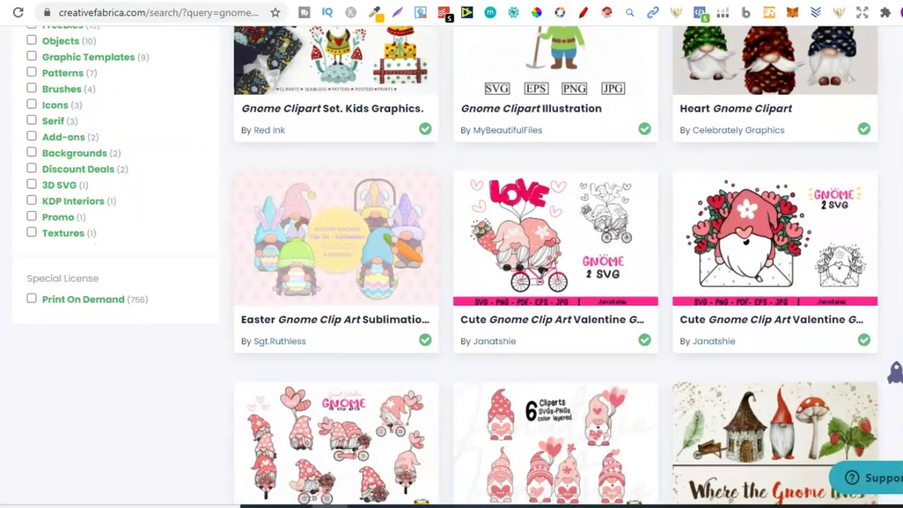
{"action": "scroll", "coordinate": [452, 282], "scroll_direction": "down", "scroll_amount": 4}
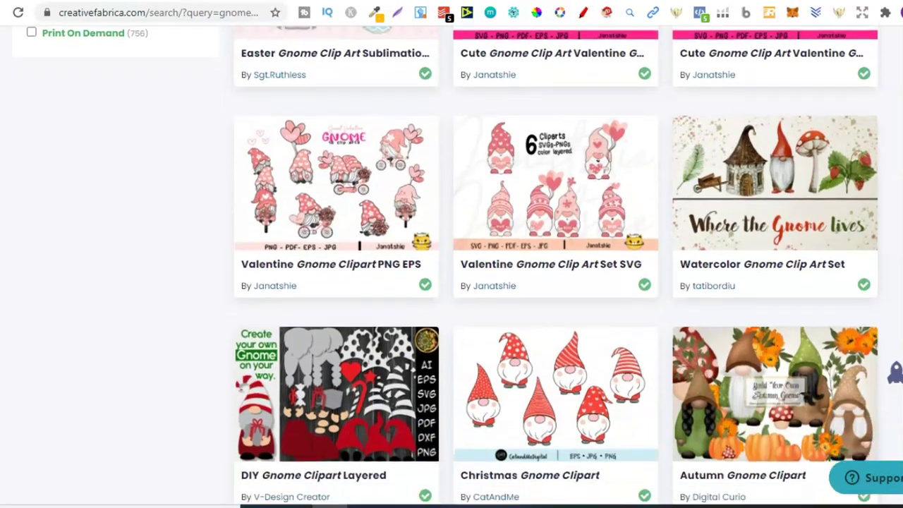
{"action": "scroll", "coordinate": [452, 283], "scroll_direction": "down", "scroll_amount": 2}
{"action": "scroll", "coordinate": [452, 283], "scroll_direction": "up", "scroll_amount": 10}
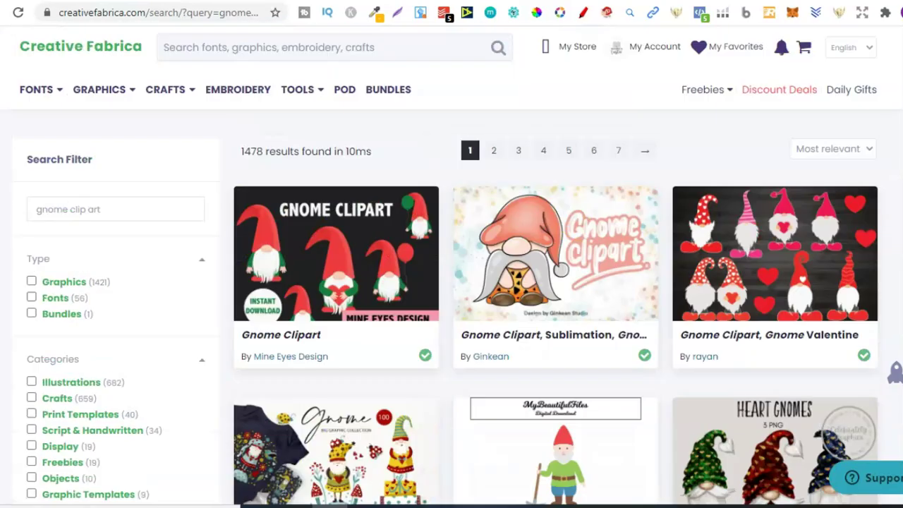
Search for 'gnome svg' and scroll through the 2815 results
{"action": "left_click", "coordinate": [237, 38]}
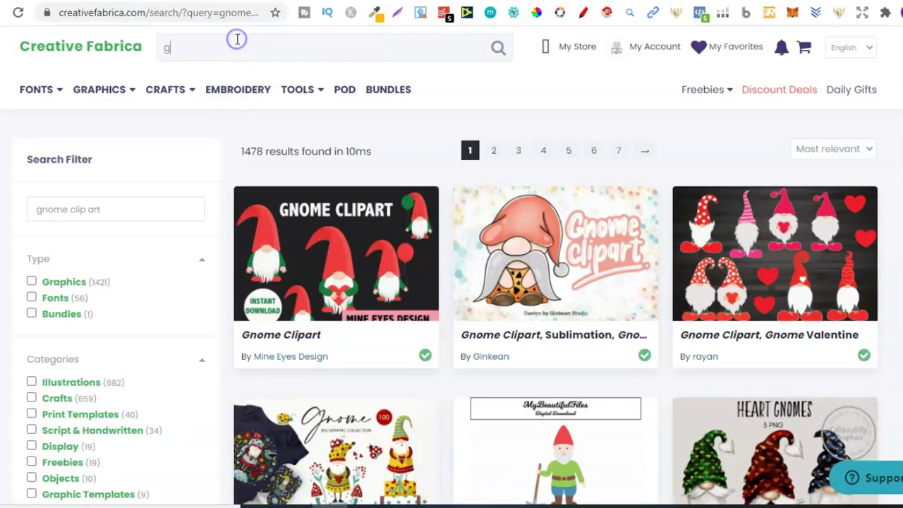
{"action": "type", "text": "gnm"}
{"action": "key", "text": "BackSpace"}
{"action": "type", "text": "ome svg"}
{"action": "key", "text": "Return"}
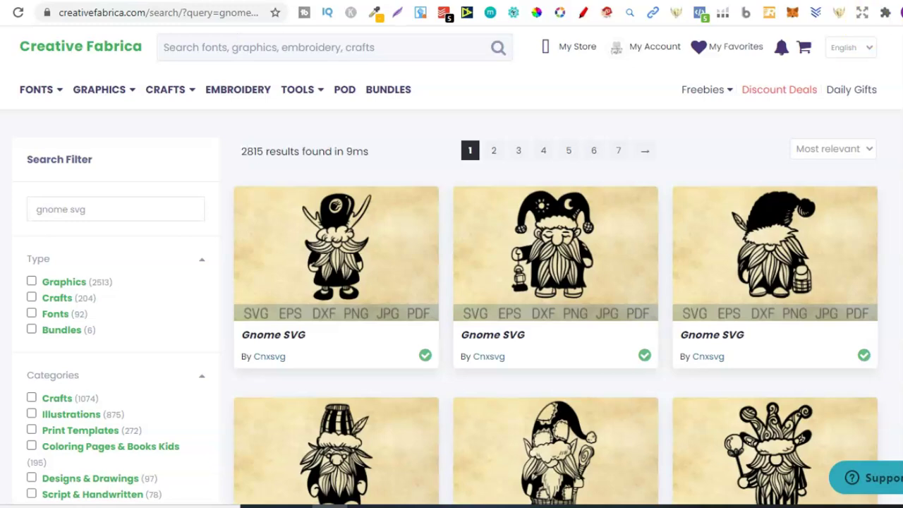
{"action": "scroll", "coordinate": [452, 283], "scroll_direction": "down", "scroll_amount": 5}
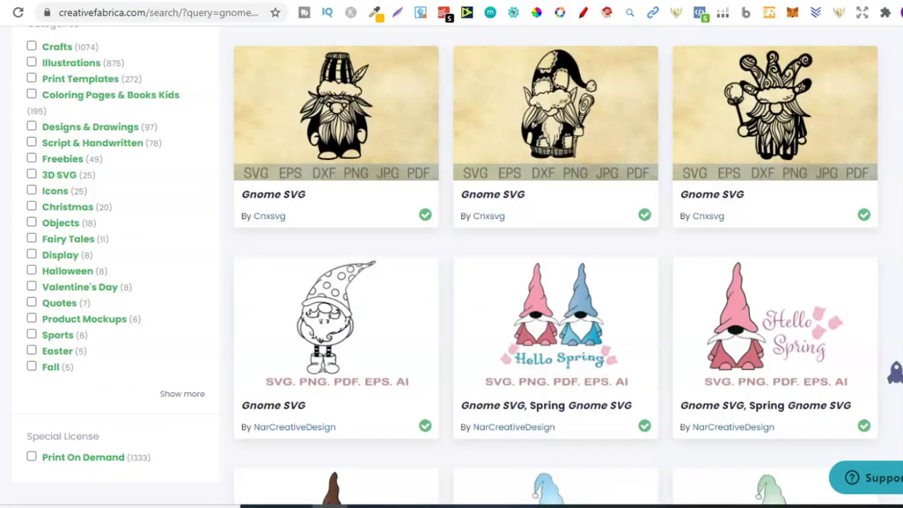
{"action": "scroll", "coordinate": [565, 218], "scroll_direction": "down", "scroll_amount": 3}
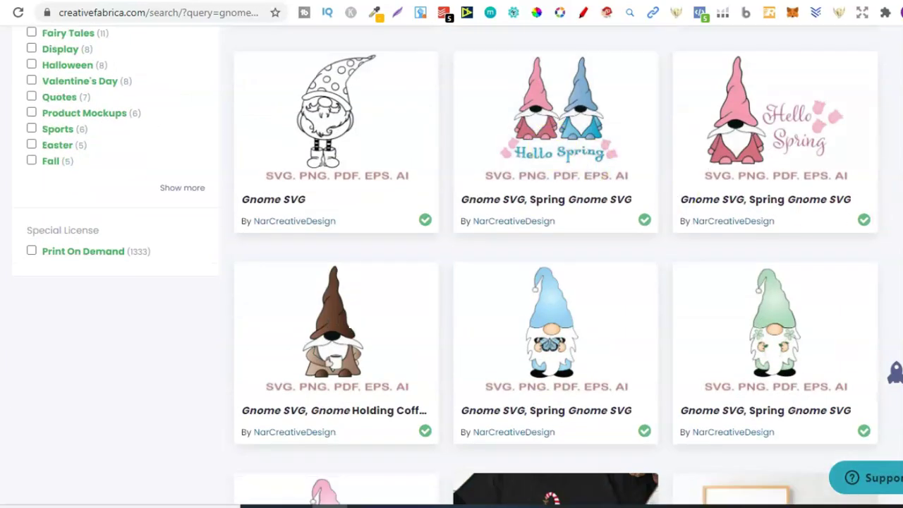
{"action": "scroll", "coordinate": [557, 265], "scroll_direction": "down", "scroll_amount": 8}
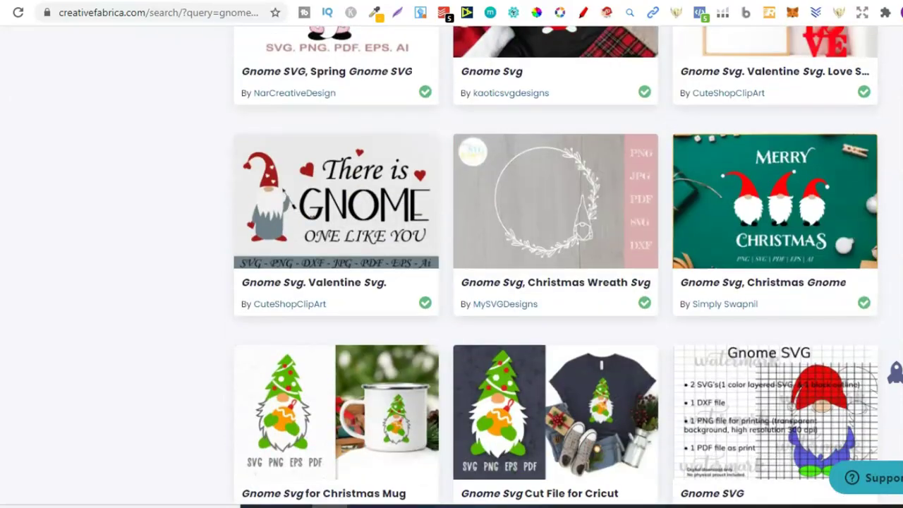
{"action": "scroll", "coordinate": [556, 265], "scroll_direction": "down", "scroll_amount": 2}
{"action": "scroll", "coordinate": [556, 265], "scroll_direction": "down", "scroll_amount": 5}
{"action": "scroll", "coordinate": [557, 266], "scroll_direction": "up", "scroll_amount": 12}
{"action": "scroll", "coordinate": [556, 265], "scroll_direction": "down", "scroll_amount": 13}
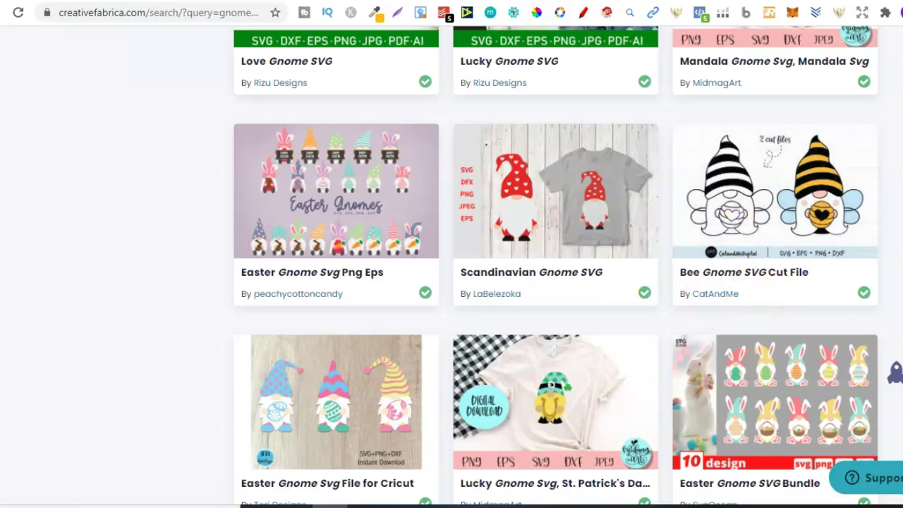
{"action": "scroll", "coordinate": [452, 266], "scroll_direction": "up", "scroll_amount": 10}
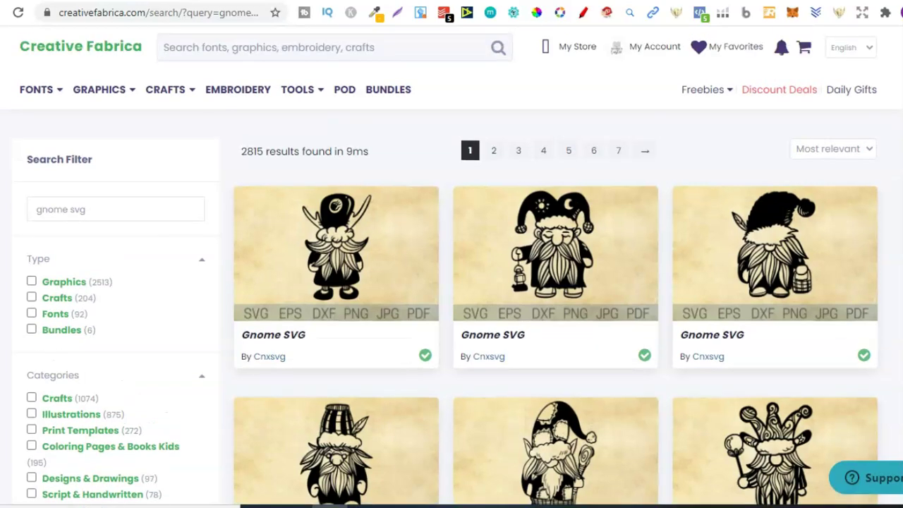
Search Creative Fabrica for 'gnome digital stamps', listing 63 gnome stamp sets
{"action": "left_click", "coordinate": [273, 54]}
{"action": "type", "text": "gnome"}
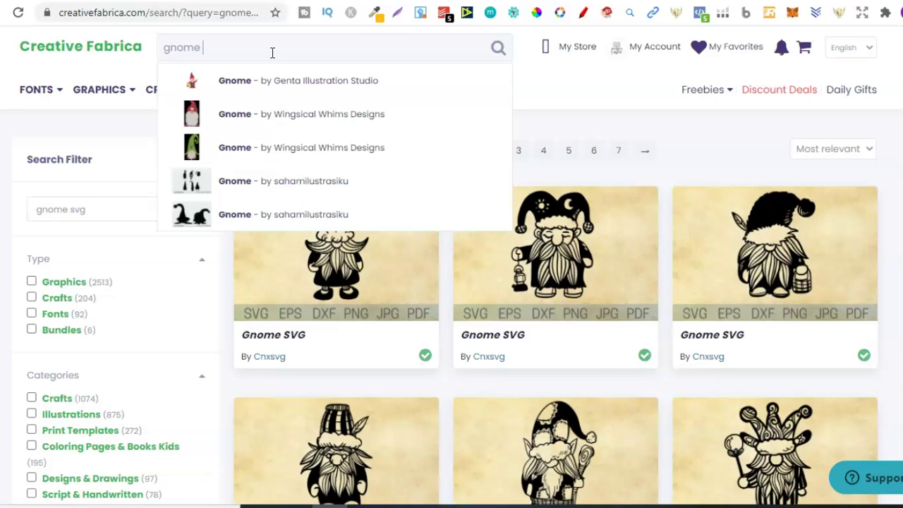
{"action": "type", "text": " digital s"}
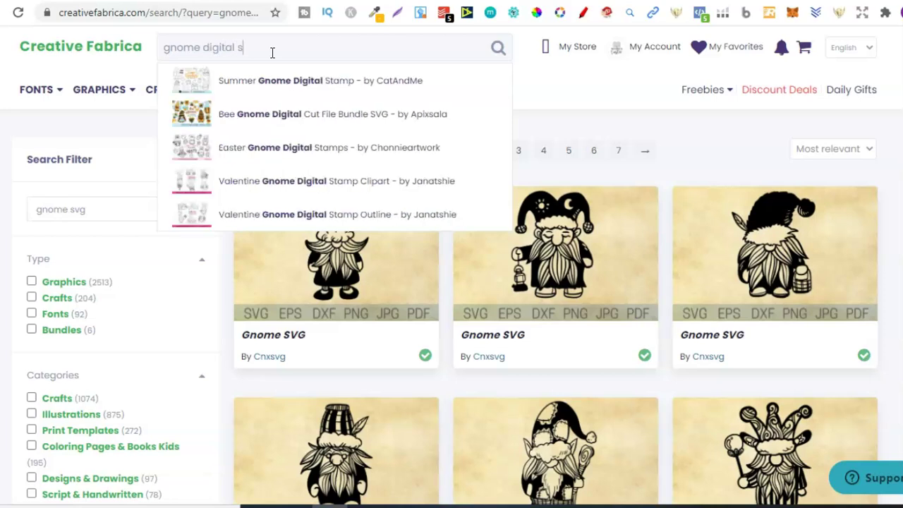
{"action": "type", "text": "tamps"}
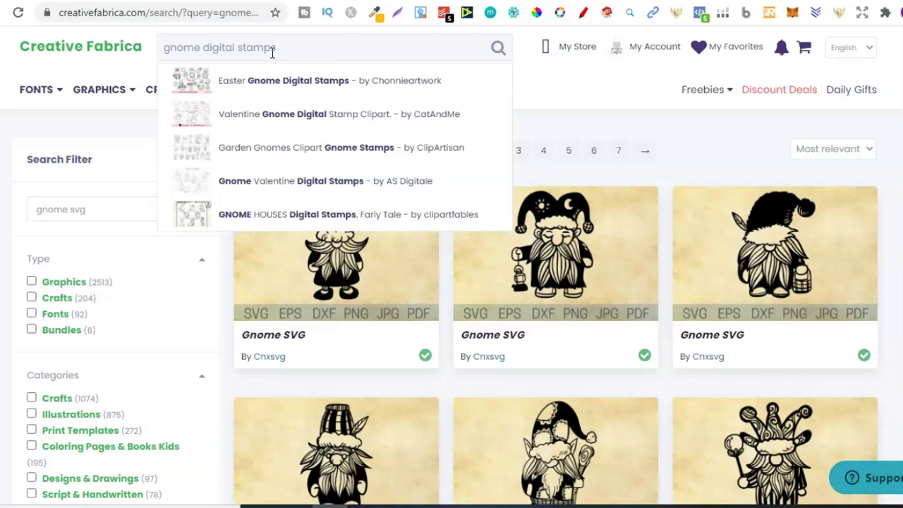
{"action": "key", "text": "Return"}
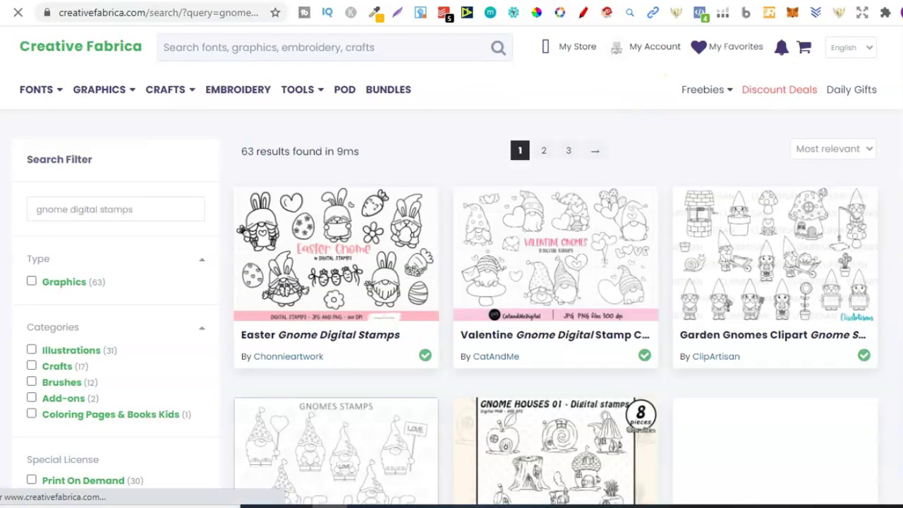
{"action": "scroll", "coordinate": [451, 282], "scroll_direction": "down", "scroll_amount": 1}
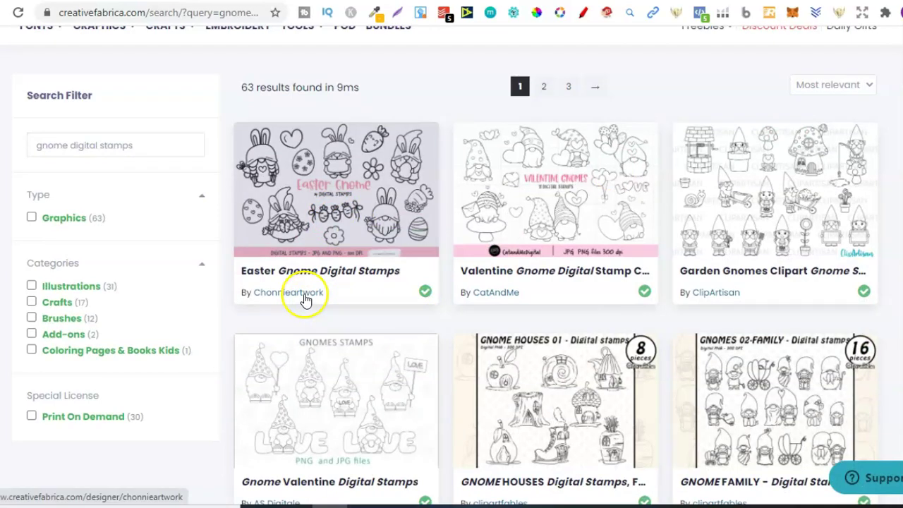
Open the Chonnieartwork designer's shop and scroll through its products
{"action": "left_click", "coordinate": [281, 300]}
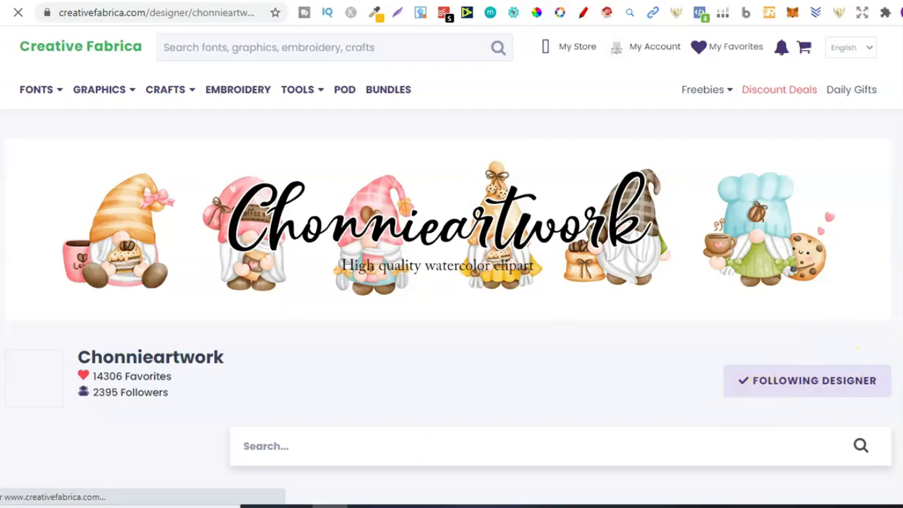
{"action": "scroll", "coordinate": [452, 282], "scroll_direction": "down", "scroll_amount": 3}
{"action": "scroll", "coordinate": [452, 282], "scroll_direction": "down", "scroll_amount": 3}
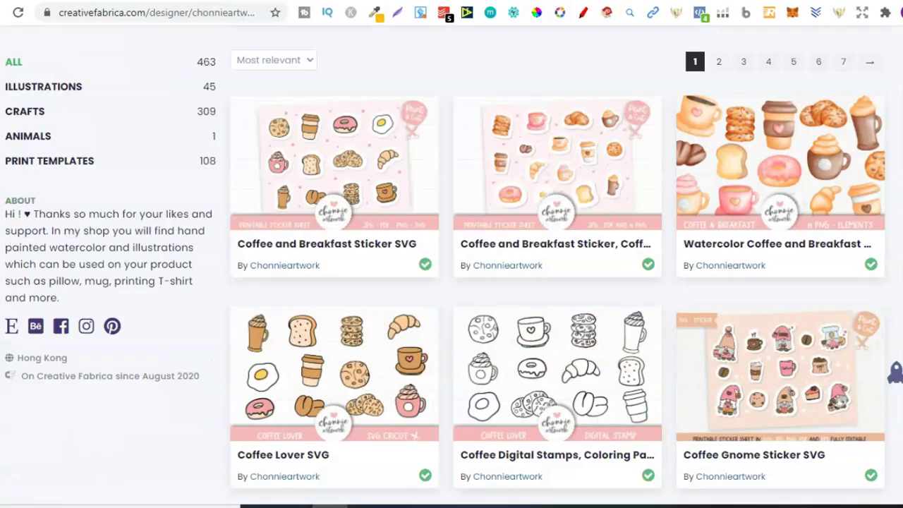
{"action": "scroll", "coordinate": [452, 282], "scroll_direction": "down", "scroll_amount": 2}
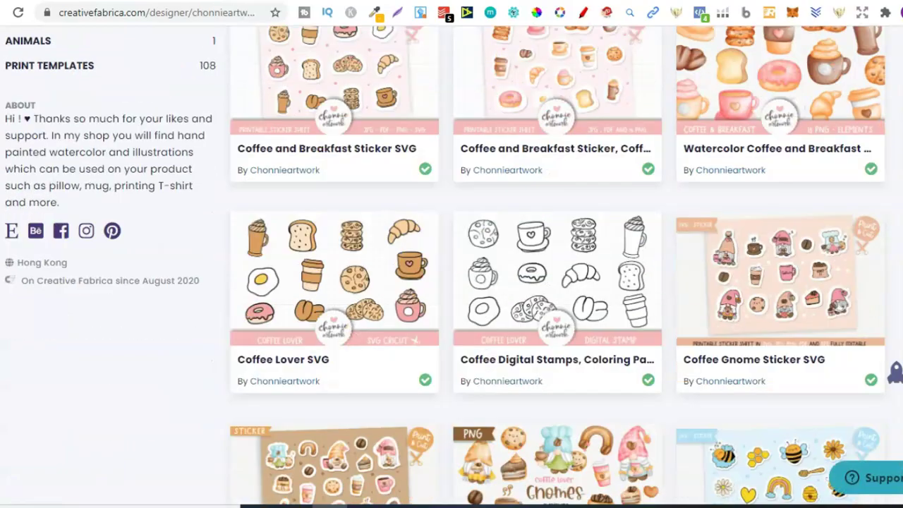
{"action": "scroll", "coordinate": [452, 283], "scroll_direction": "down", "scroll_amount": 5}
{"action": "scroll", "coordinate": [565, 473], "scroll_direction": "up", "scroll_amount": 10}
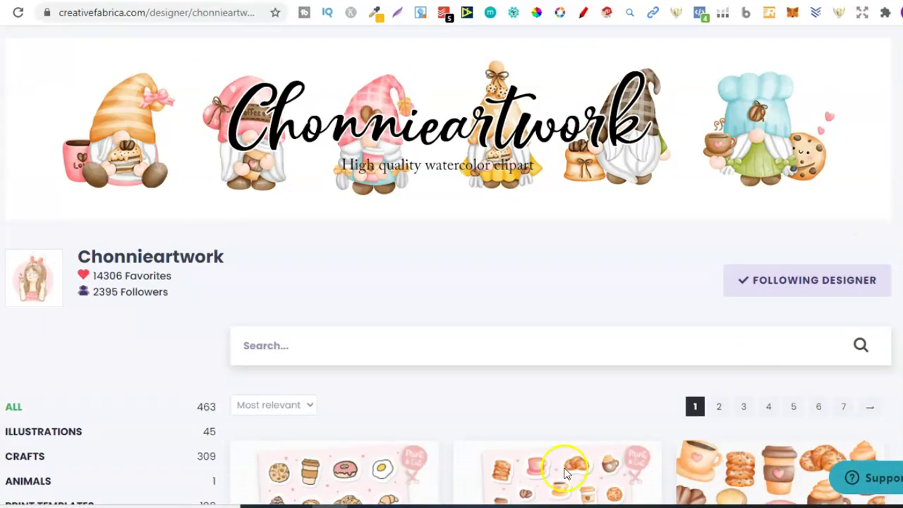
Search the shop for 'gnome' and browse the Coffee Gnomes products
{"action": "left_click", "coordinate": [326, 353]}
{"action": "type", "text": "gnome"}
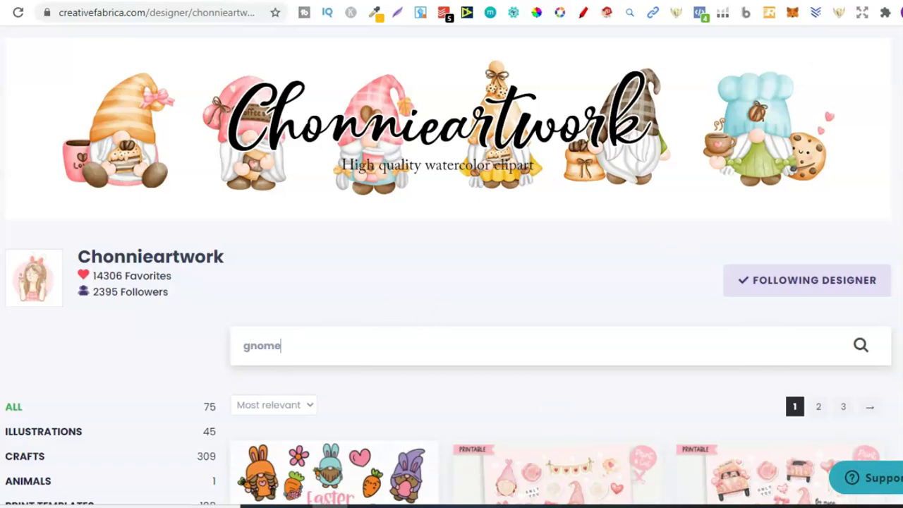
{"action": "scroll", "coordinate": [452, 282], "scroll_direction": "down", "scroll_amount": 5}
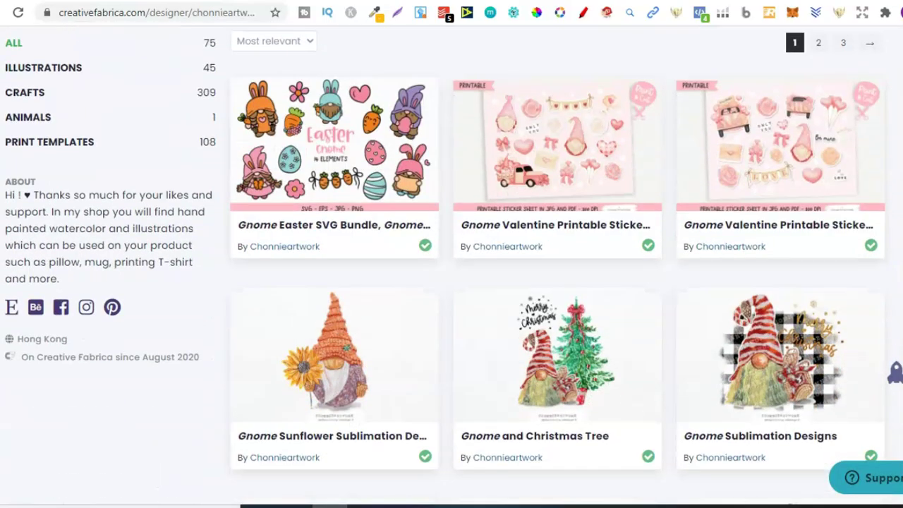
{"action": "scroll", "coordinate": [452, 283], "scroll_direction": "down", "scroll_amount": 9}
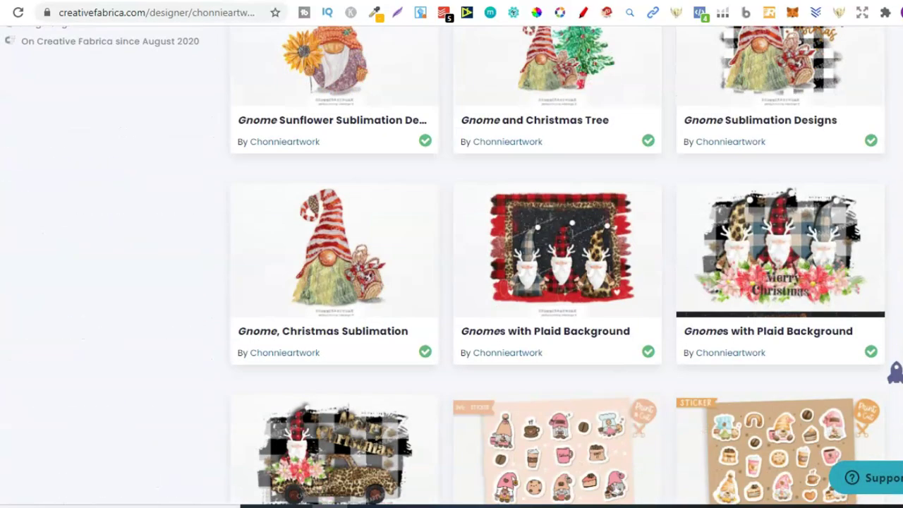
{"action": "scroll", "coordinate": [451, 283], "scroll_direction": "down", "scroll_amount": 5}
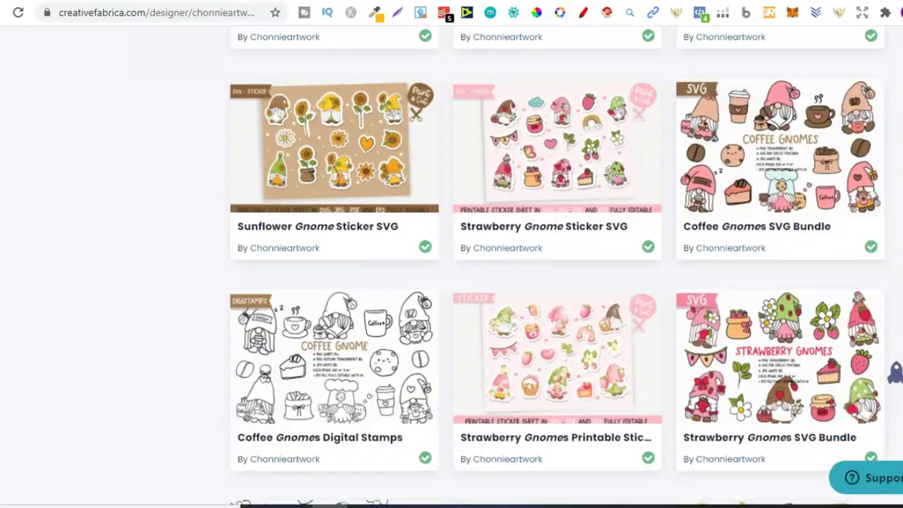
{"action": "scroll", "coordinate": [452, 283], "scroll_direction": "up", "scroll_amount": 2}
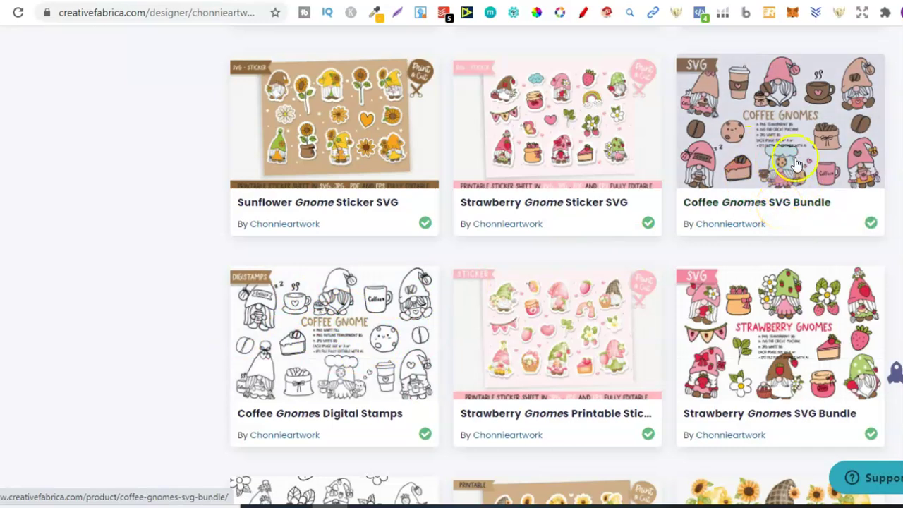
{"action": "left_click", "coordinate": [777, 159]}
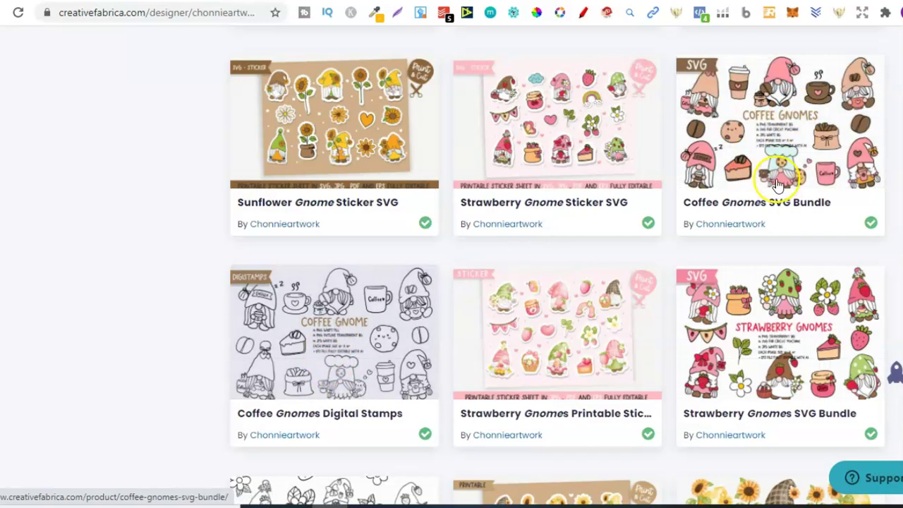
Open the Coffee Gnomes SVG Bundle separately and download it plus the Digital Stamps zip
{"action": "right_click", "coordinate": [757, 182]}
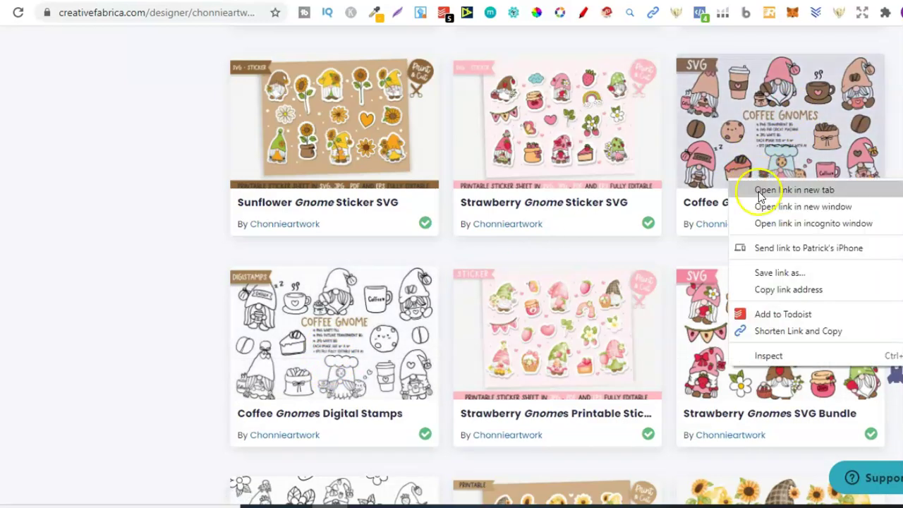
{"action": "left_click", "coordinate": [758, 189]}
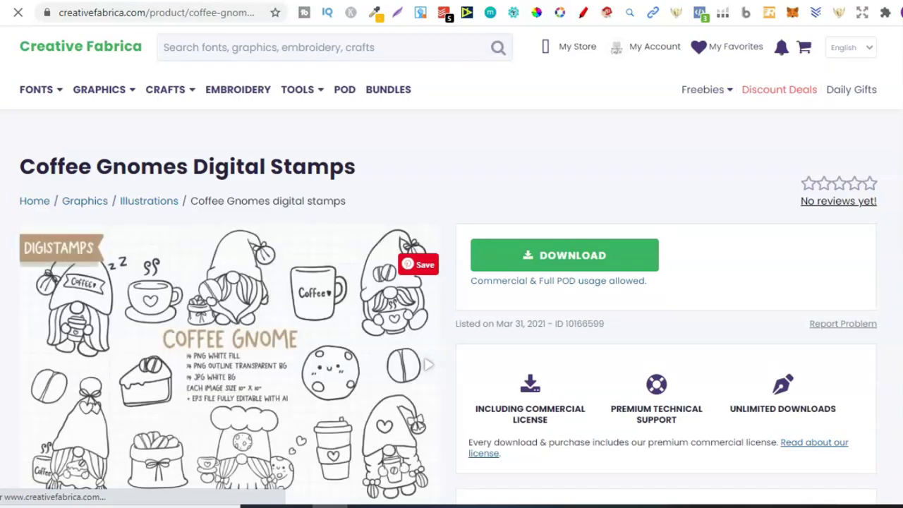
{"action": "left_click", "coordinate": [572, 259]}
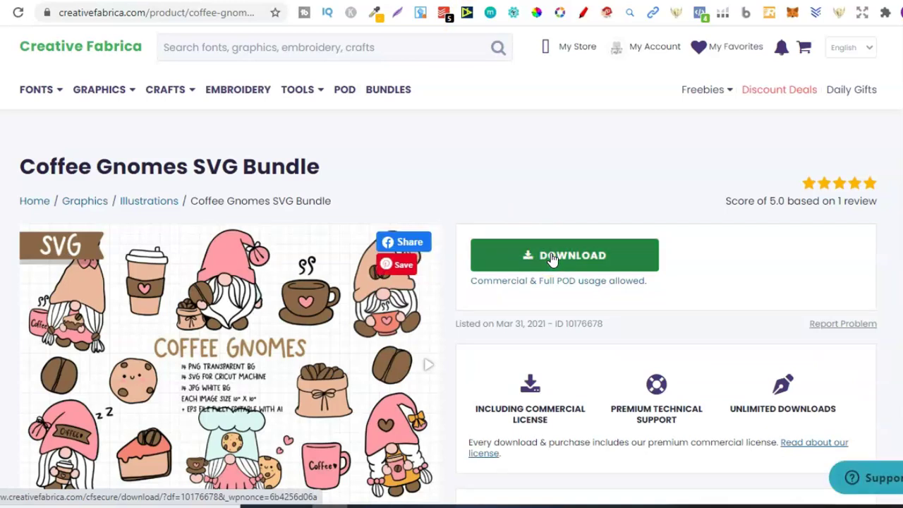
{"action": "left_click", "coordinate": [552, 254]}
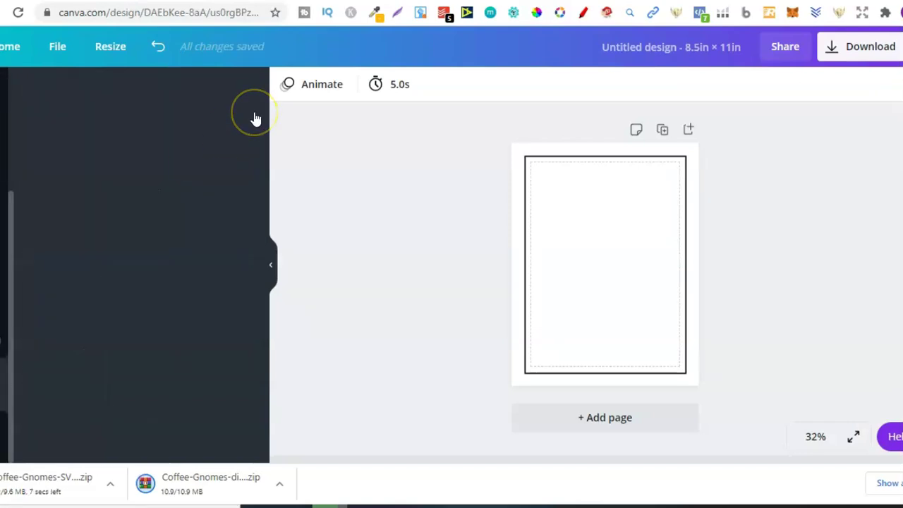
Create an empty Canva upload folder named 'Example'
{"action": "left_click", "coordinate": [240, 130]}
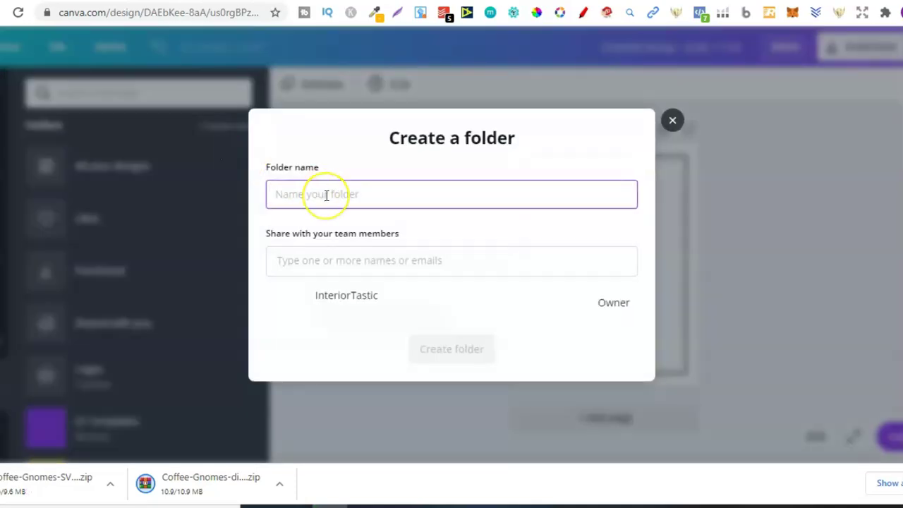
{"action": "type", "text": "Example"}
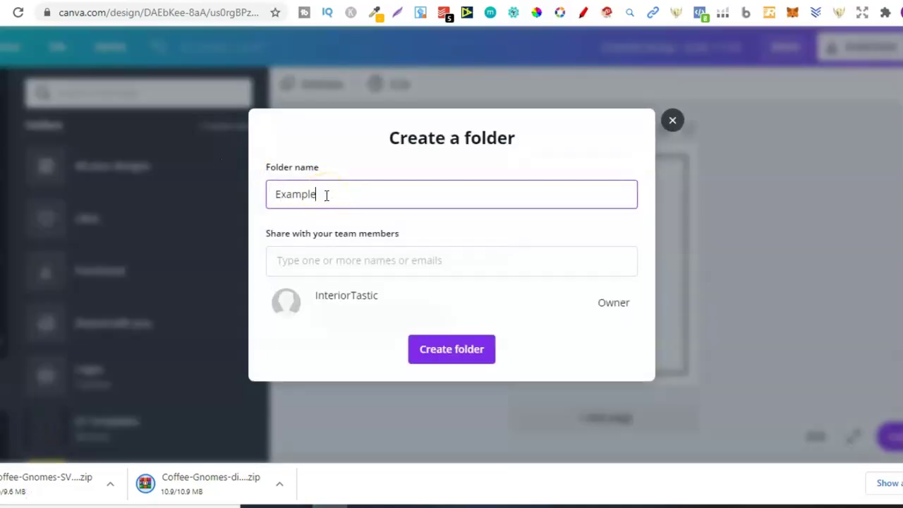
{"action": "left_click", "coordinate": [450, 361]}
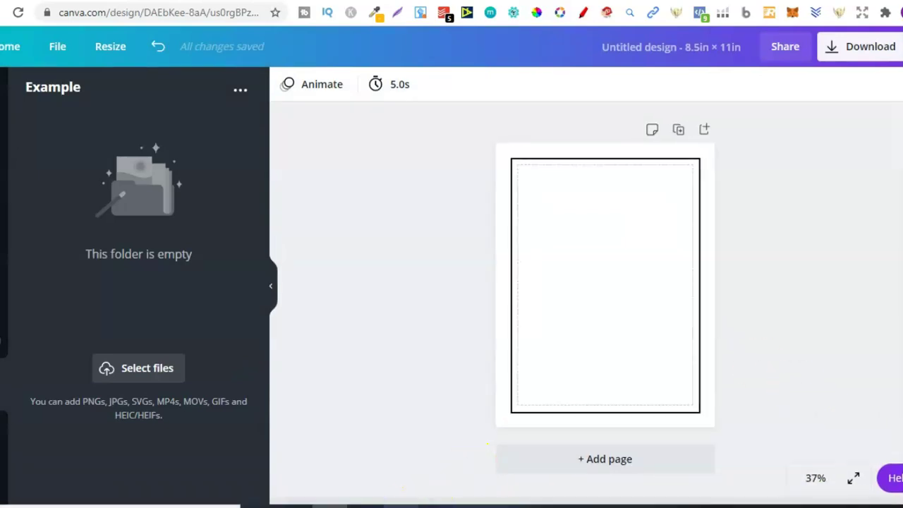
{"action": "left_click", "coordinate": [385, 502]}
Extract the Coffee Gnomes SVG Bundle zip and upload its fourteen SVG files to Canva
{"action": "left_click", "coordinate": [500, 161]}
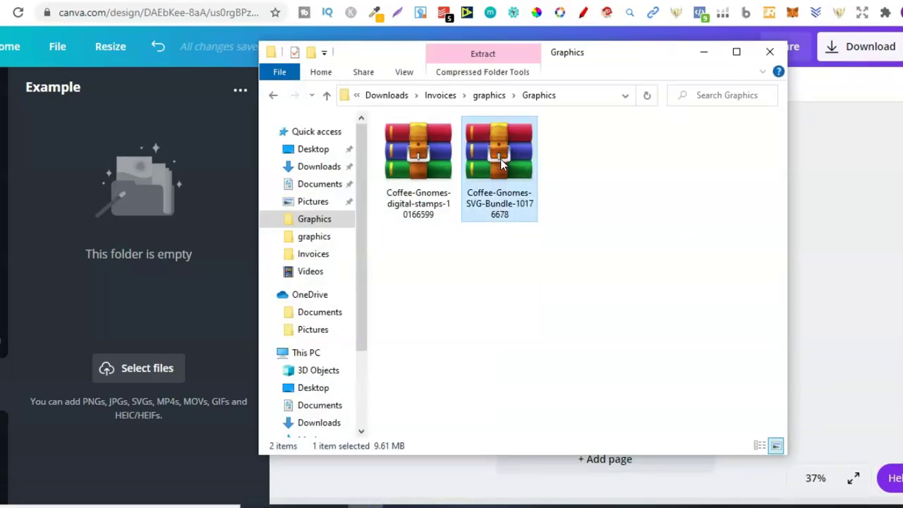
{"action": "right_click", "coordinate": [501, 159]}
{"action": "left_click", "coordinate": [534, 184]}
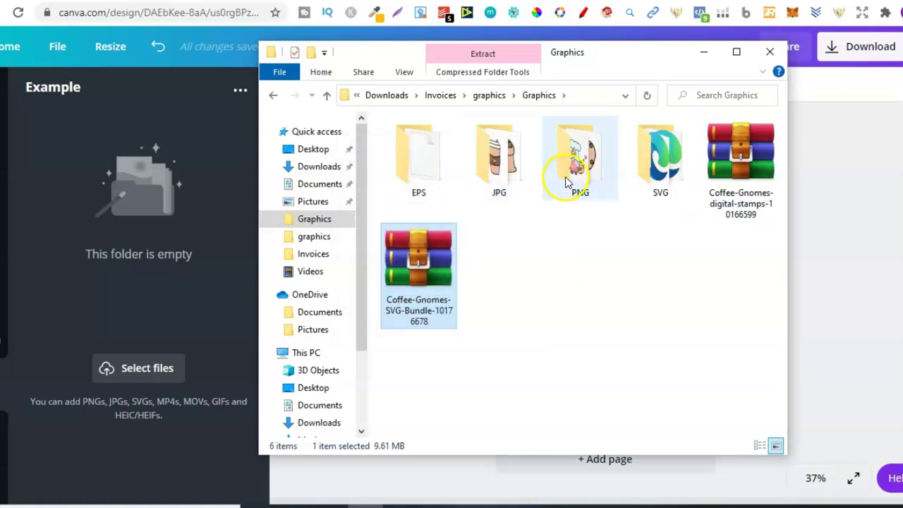
{"action": "left_click", "coordinate": [670, 173]}
{"action": "double_click", "coordinate": [676, 175]}
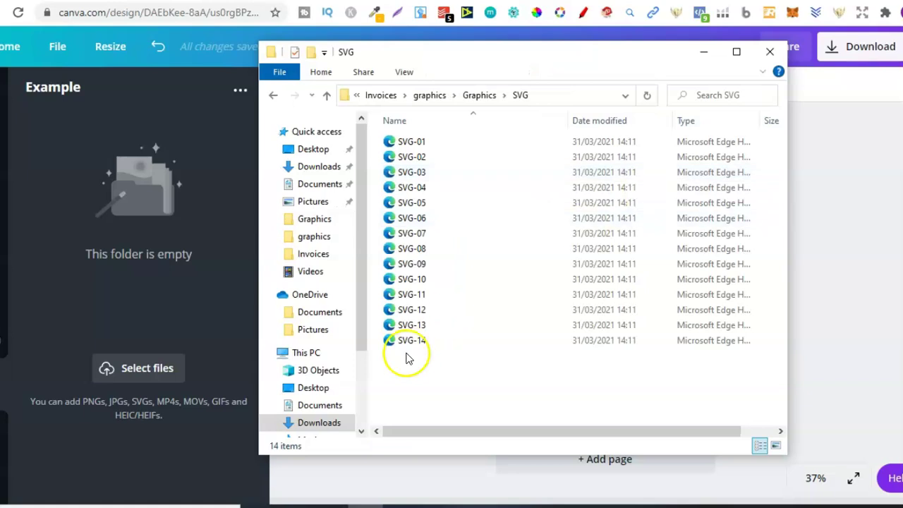
{"action": "left_click_drag", "start_coordinate": [413, 358], "coordinate": [149, 252]}
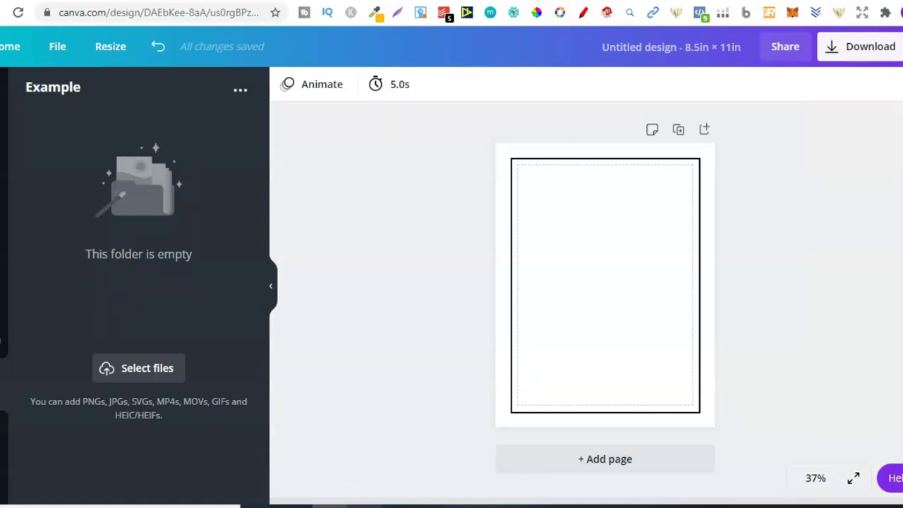
{"action": "left_click", "coordinate": [373, 506]}
{"action": "left_click", "coordinate": [274, 96]}
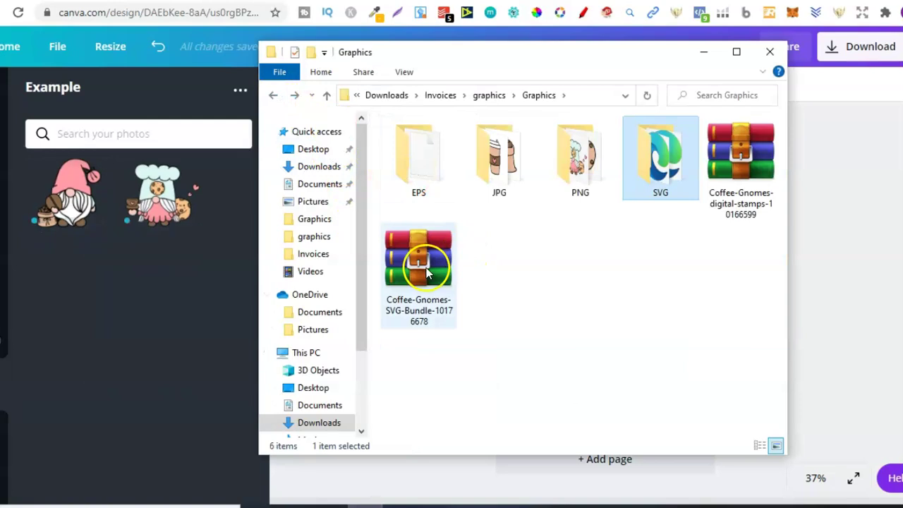
Delete the EPS, JPG and PNG folders and select the Coffee Gnomes digital stamps archive
{"action": "left_click", "coordinate": [742, 173]}
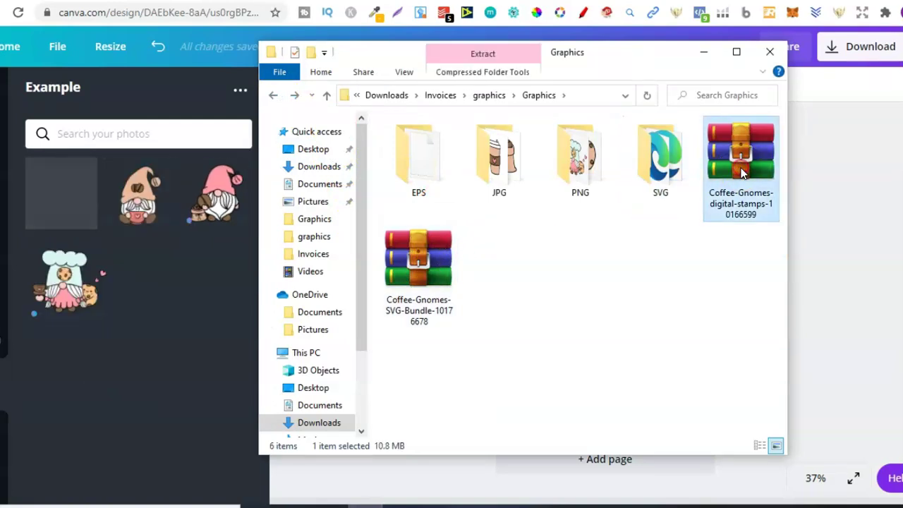
{"action": "right_click", "coordinate": [741, 167]}
{"action": "left_click_drag", "start_coordinate": [382, 162], "coordinate": [562, 164]}
{"action": "right_click", "coordinate": [562, 164]}
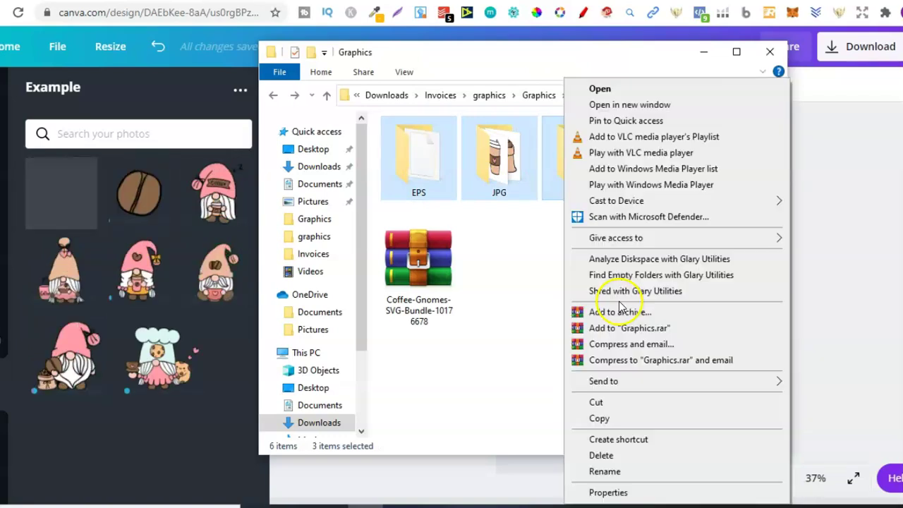
{"action": "left_click", "coordinate": [601, 460]}
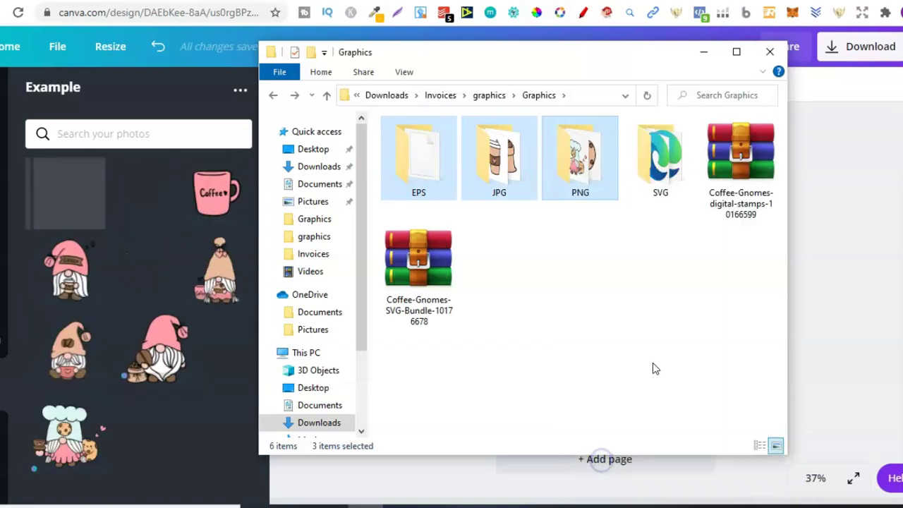
{"action": "key", "text": "Delete"}
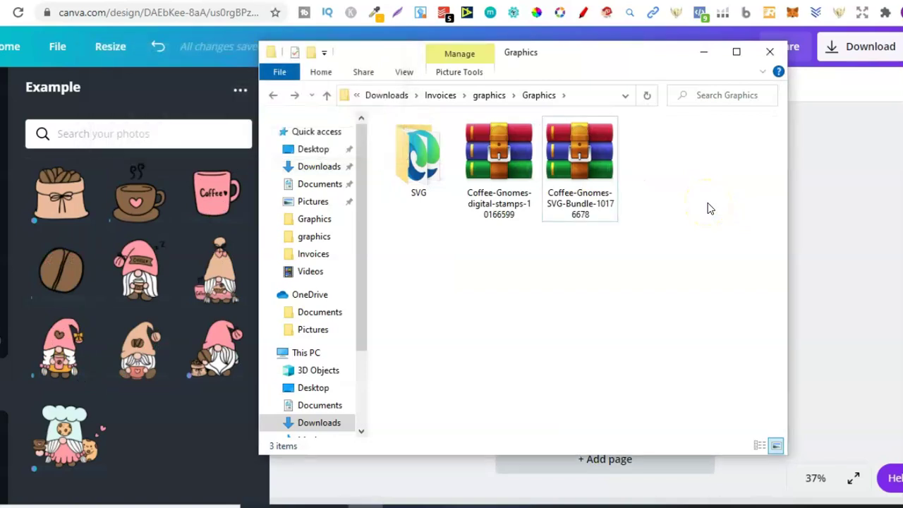
{"action": "left_click", "coordinate": [502, 169]}
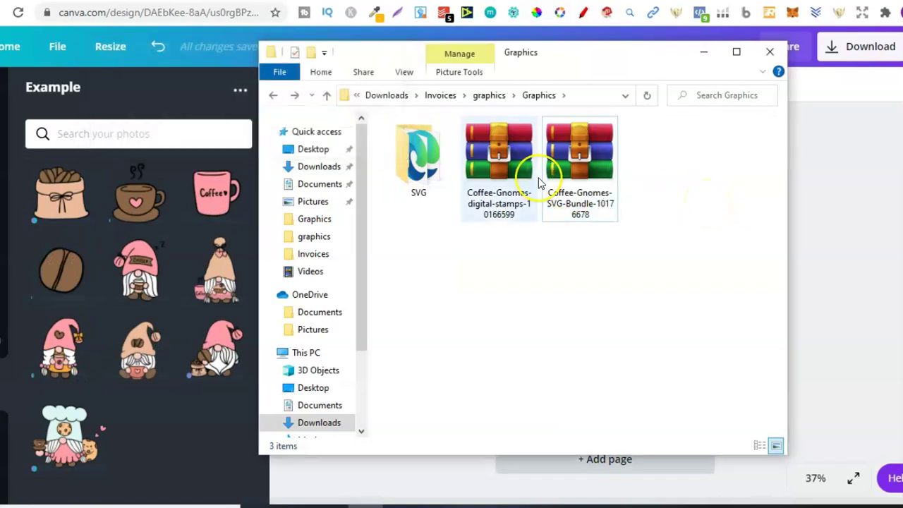
Extract the digital stamps archive and upload its 14 PNG White fill images into Canva's Example folder
{"action": "right_click", "coordinate": [503, 169]}
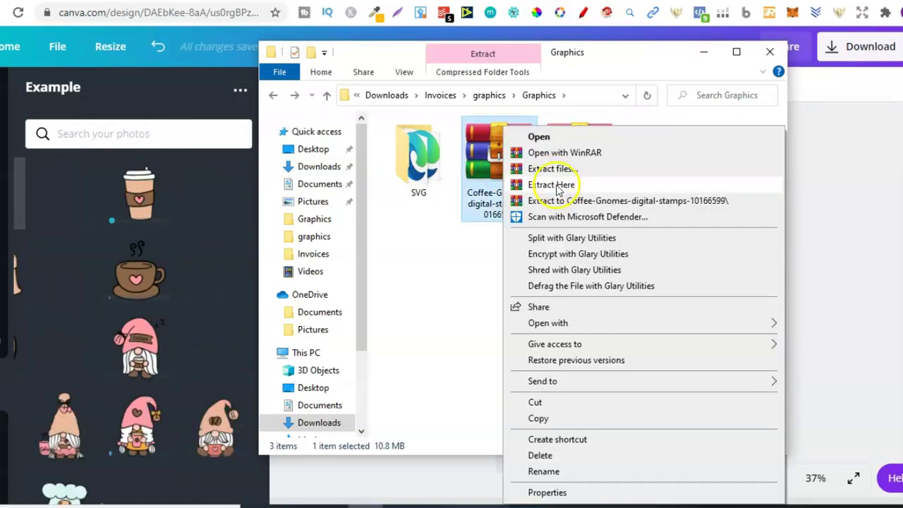
{"action": "left_click", "coordinate": [552, 185]}
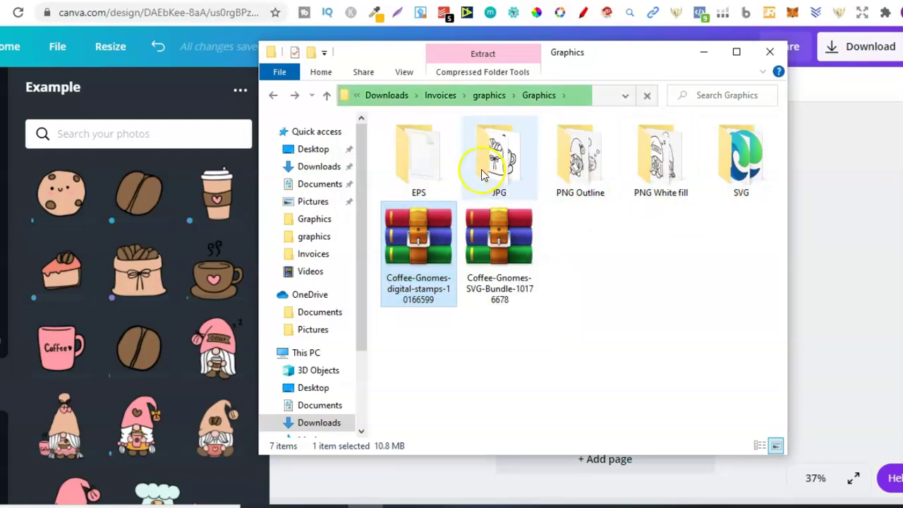
{"action": "left_click", "coordinate": [658, 169]}
{"action": "double_click", "coordinate": [658, 167]}
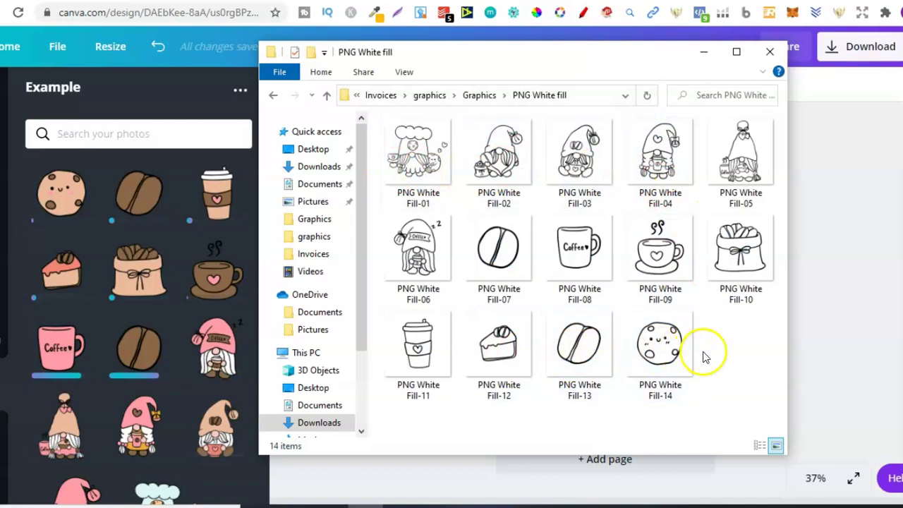
{"action": "left_click_drag", "start_coordinate": [757, 386], "coordinate": [131, 260]}
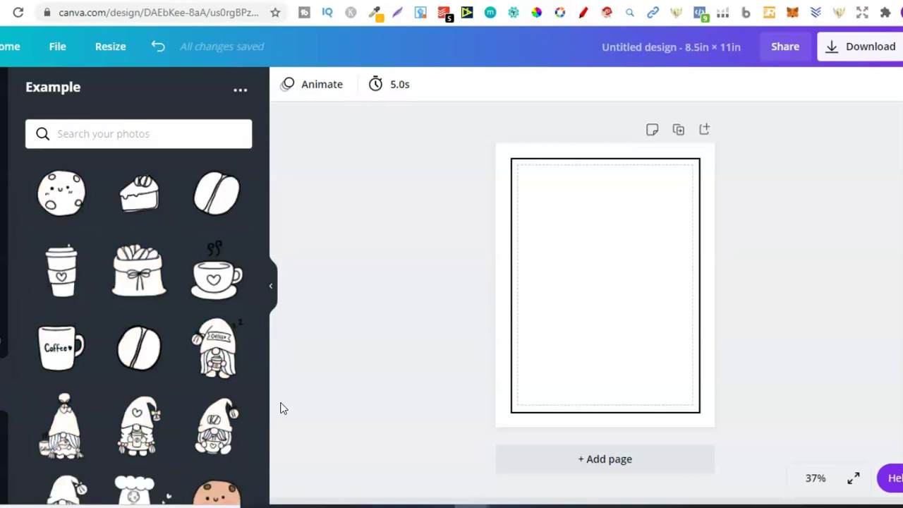
Add the coloured smiling cookie from the Example folder to the centre of the page
{"action": "left_click", "coordinate": [255, 203]}
{"action": "left_click_drag", "start_coordinate": [267, 189], "coordinate": [272, 386]}
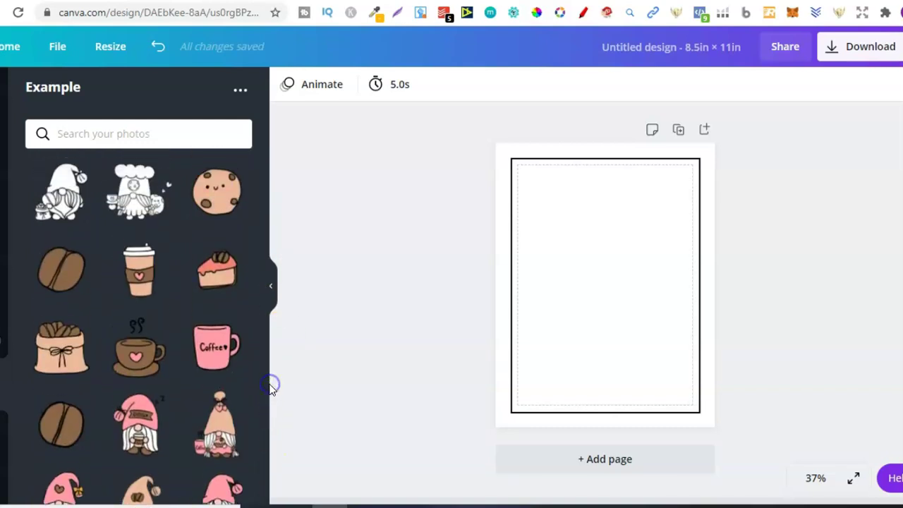
{"action": "left_click", "coordinate": [215, 198]}
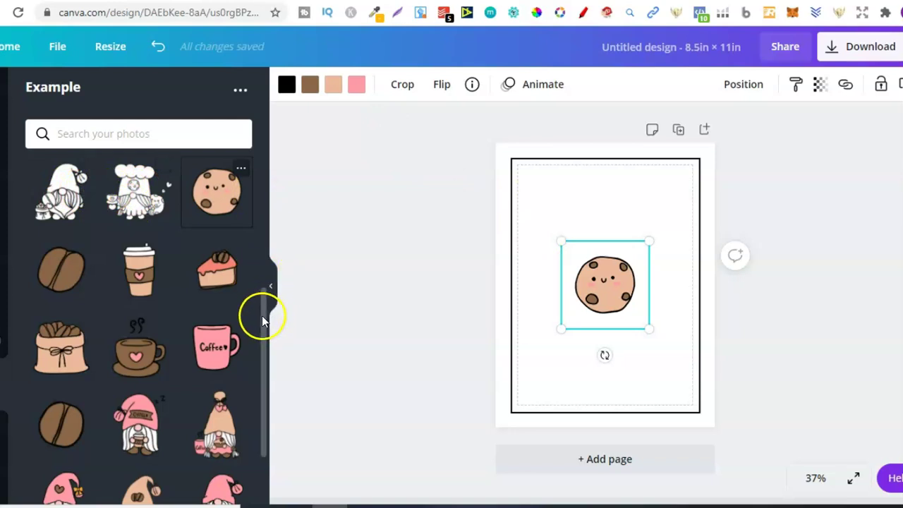
{"action": "left_click_drag", "start_coordinate": [261, 321], "coordinate": [262, 168]}
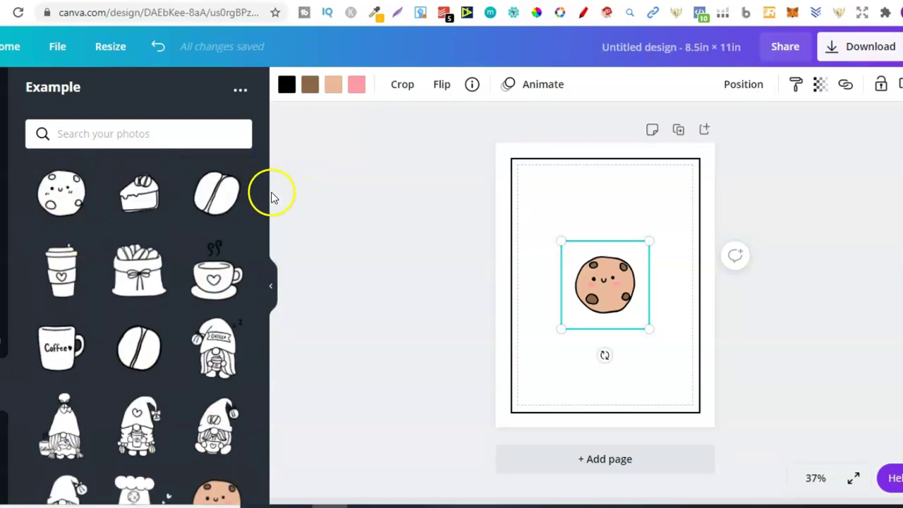
{"action": "left_click_drag", "start_coordinate": [264, 193], "coordinate": [264, 328]}
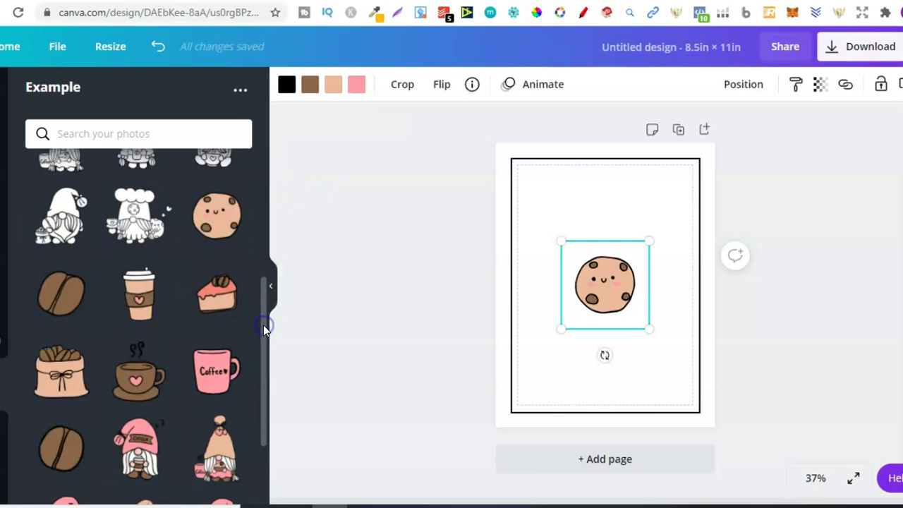
{"action": "left_click", "coordinate": [613, 288]}
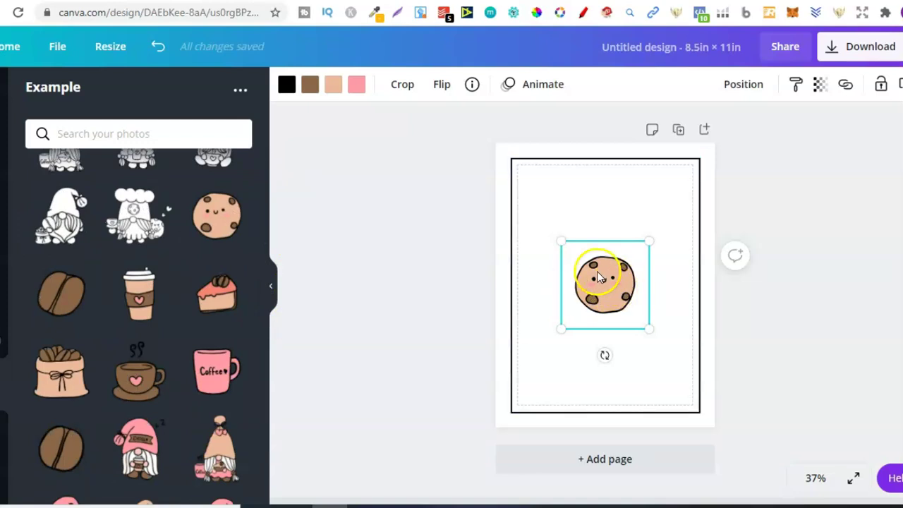
Recolour the cookie as line art: brown and peach parts white, pink cheeks black
{"action": "left_click", "coordinate": [308, 85]}
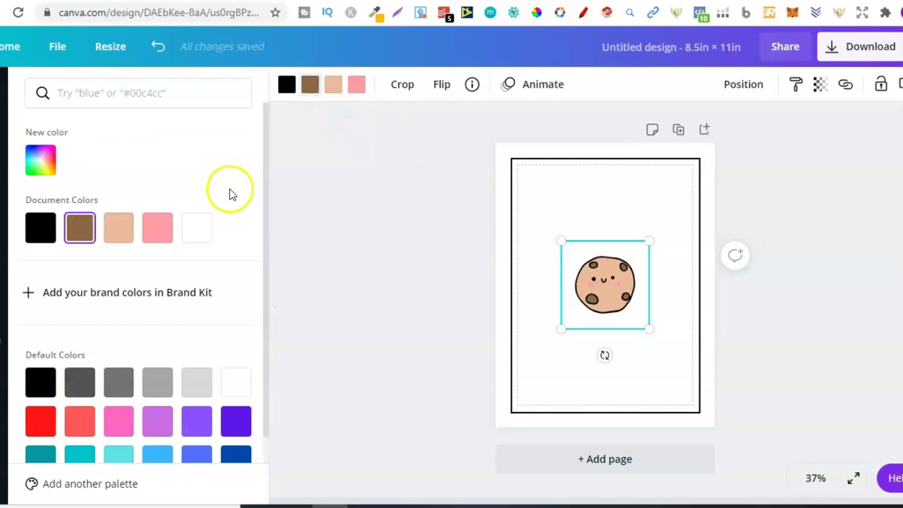
{"action": "left_click", "coordinate": [198, 226]}
{"action": "left_click", "coordinate": [329, 87]}
{"action": "left_click", "coordinate": [189, 234]}
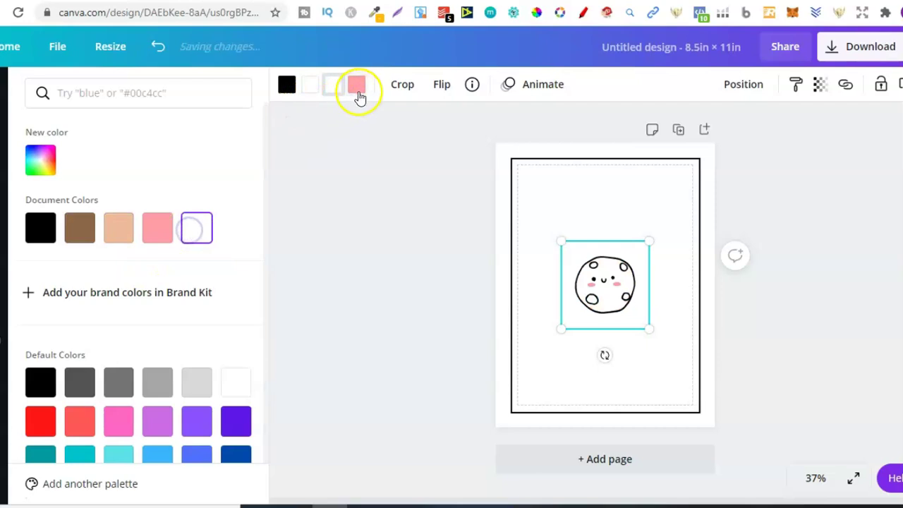
{"action": "left_click", "coordinate": [360, 86]}
{"action": "left_click", "coordinate": [200, 231]}
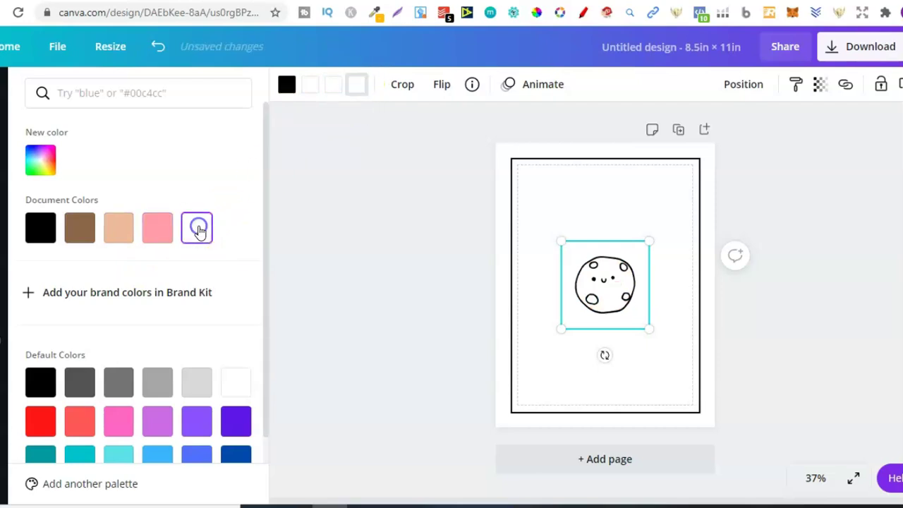
{"action": "left_click", "coordinate": [159, 384]}
{"action": "left_click", "coordinate": [40, 385]}
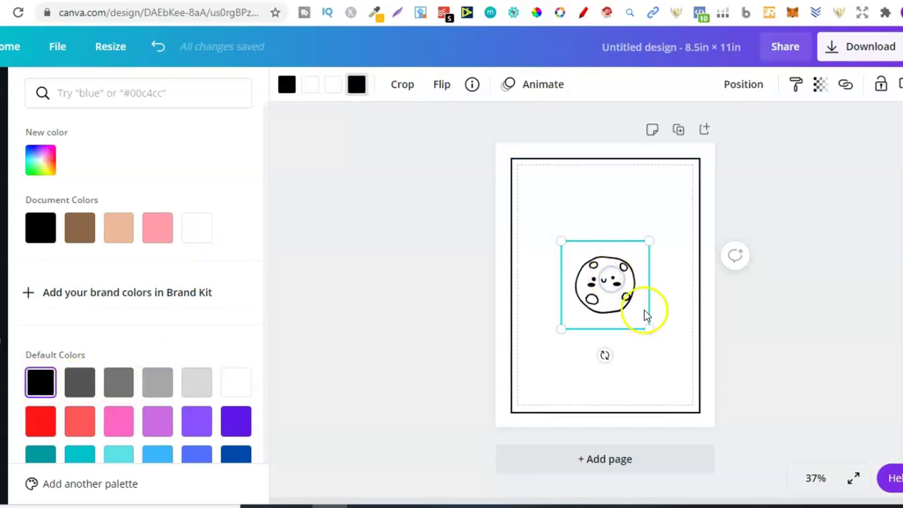
Enlarge the cookie to about 5.1 in and move it to the page's bottom-right corner
{"action": "left_click_drag", "start_coordinate": [649, 329], "coordinate": [698, 365]}
{"action": "left_click_drag", "start_coordinate": [656, 343], "coordinate": [677, 375]}
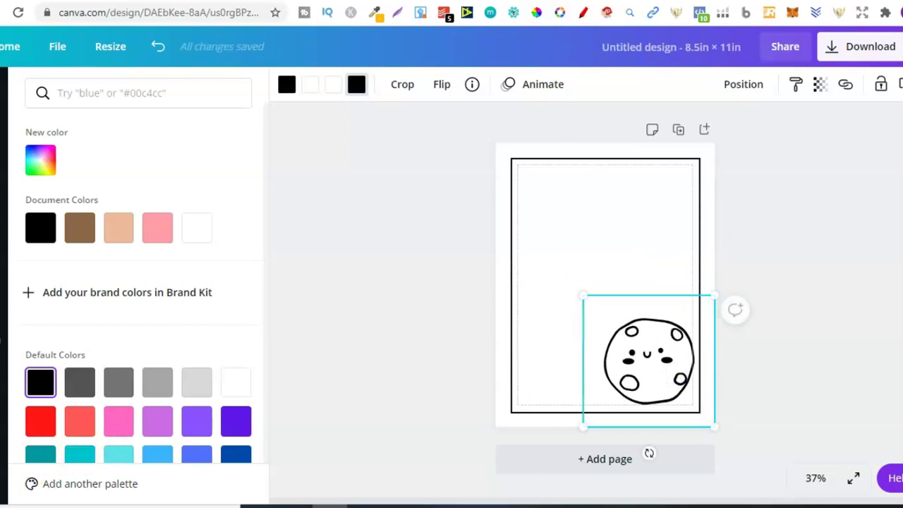
{"action": "left_click", "coordinate": [447, 305]}
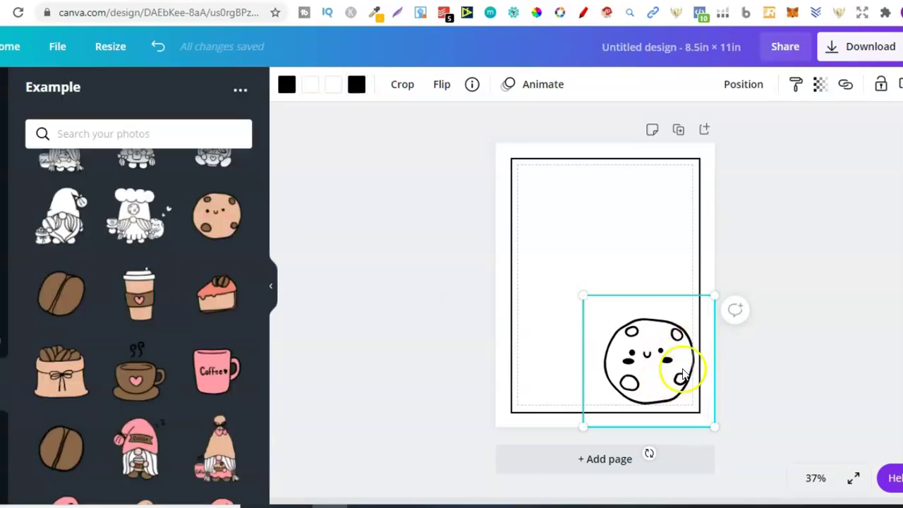
View the Coffee Gnomes Digital Stamps and SVG Bundle product pages, then deselect the Canva cookie
{"action": "key", "text": "ctrl+Tab"}
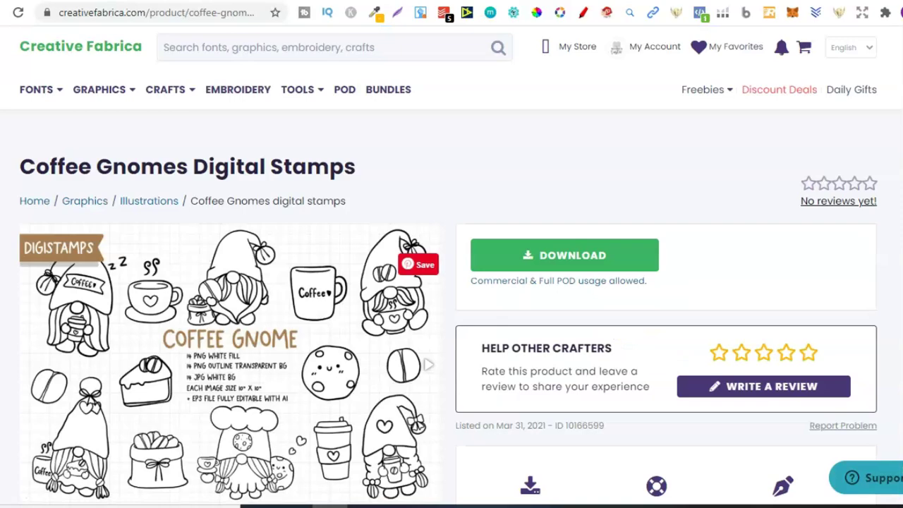
{"action": "key", "text": "ctrl+Tab"}
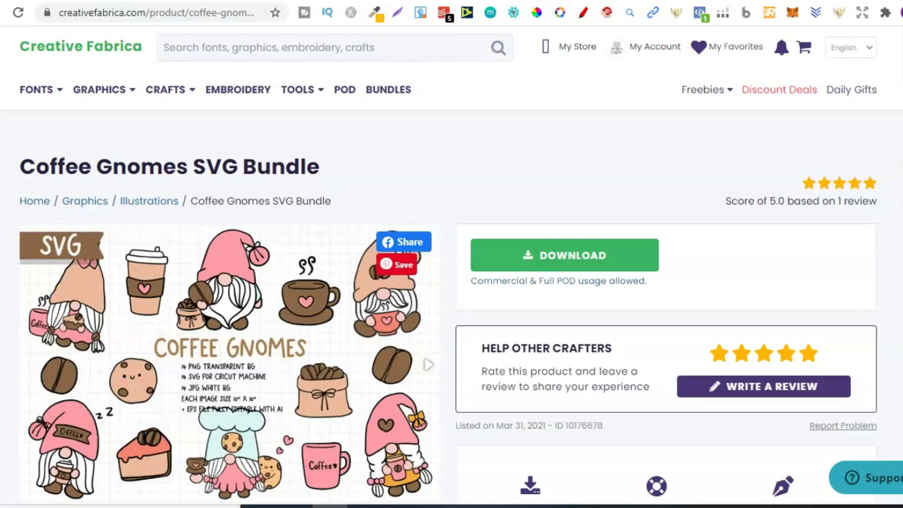
{"action": "scroll", "coordinate": [451, 268], "scroll_direction": "down", "scroll_amount": 2}
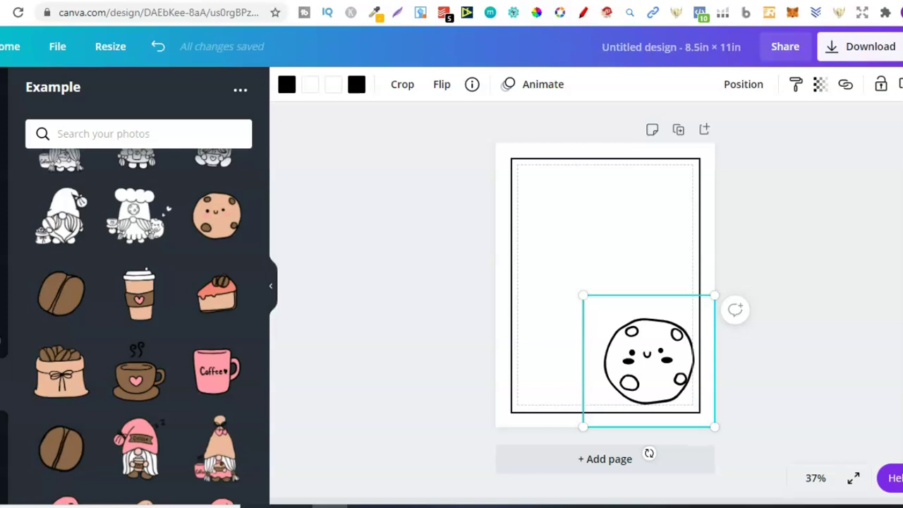
{"action": "key", "text": "Escape"}
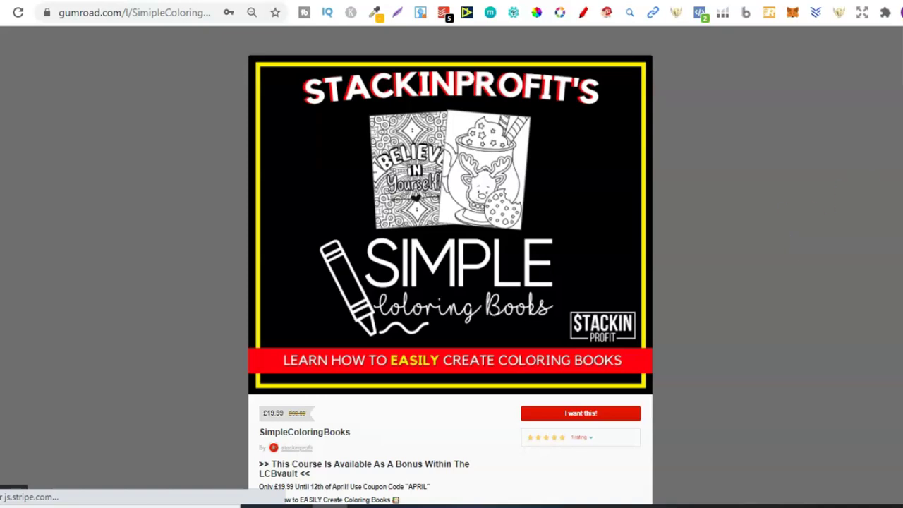
Review the Gumroad course's £19.99 price, offer end date and module list
{"action": "scroll", "coordinate": [451, 282], "scroll_direction": "down", "scroll_amount": 2}
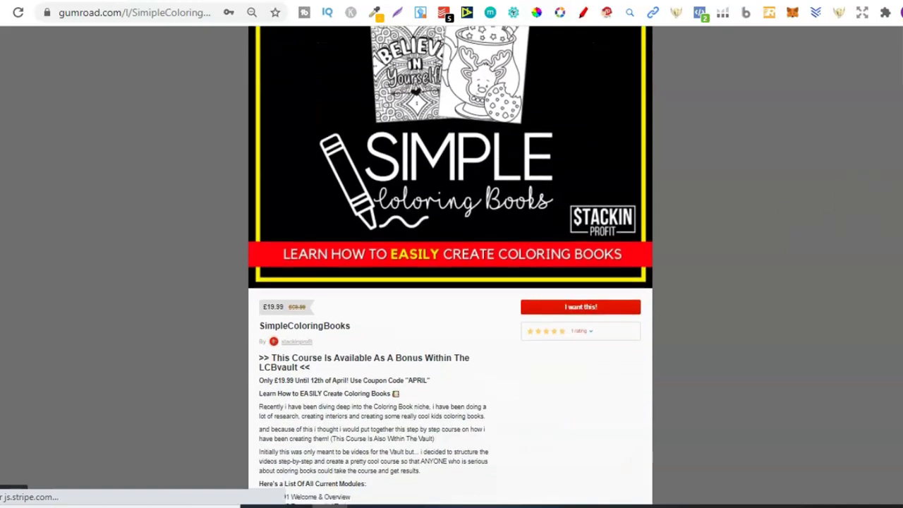
{"action": "scroll", "coordinate": [452, 282], "scroll_direction": "down", "scroll_amount": 3}
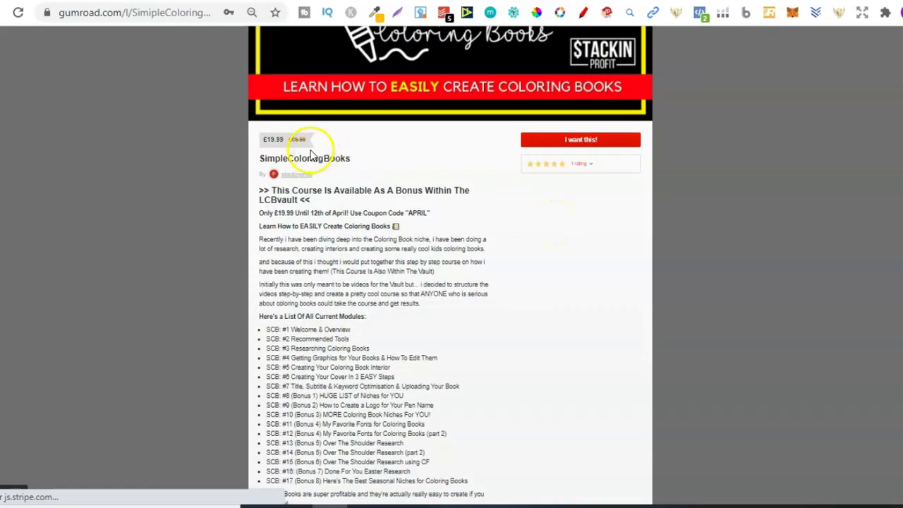
{"action": "left_click_drag", "start_coordinate": [264, 139], "coordinate": [284, 139]}
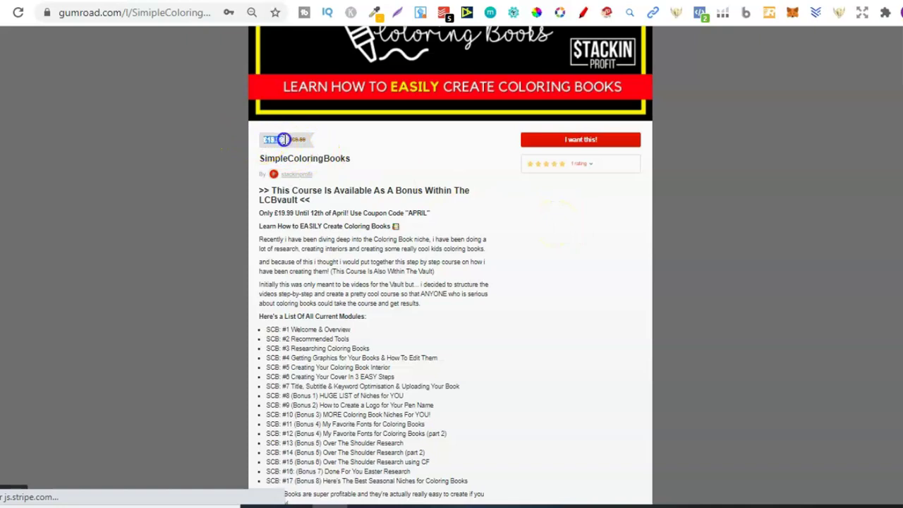
{"action": "left_click", "coordinate": [312, 213]}
{"action": "left_click_drag", "start_coordinate": [312, 213], "coordinate": [344, 217]}
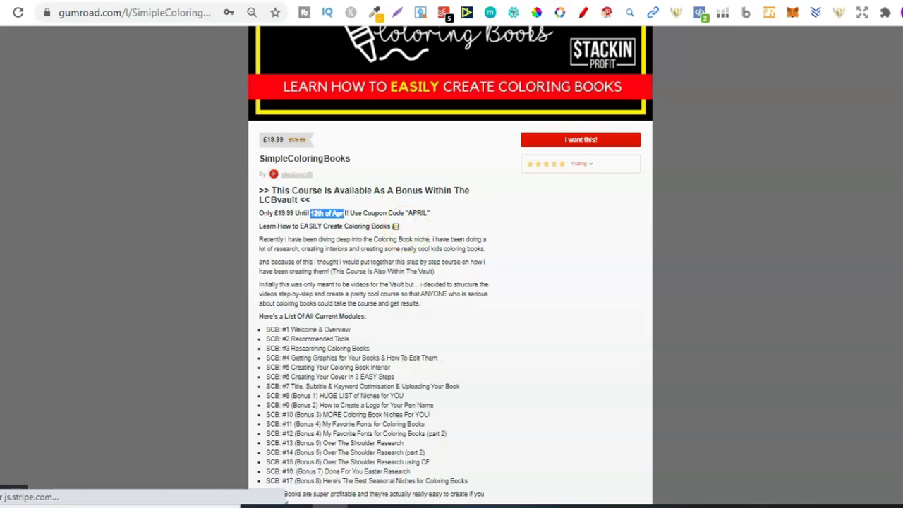
{"action": "scroll", "coordinate": [450, 265], "scroll_direction": "down", "scroll_amount": 2}
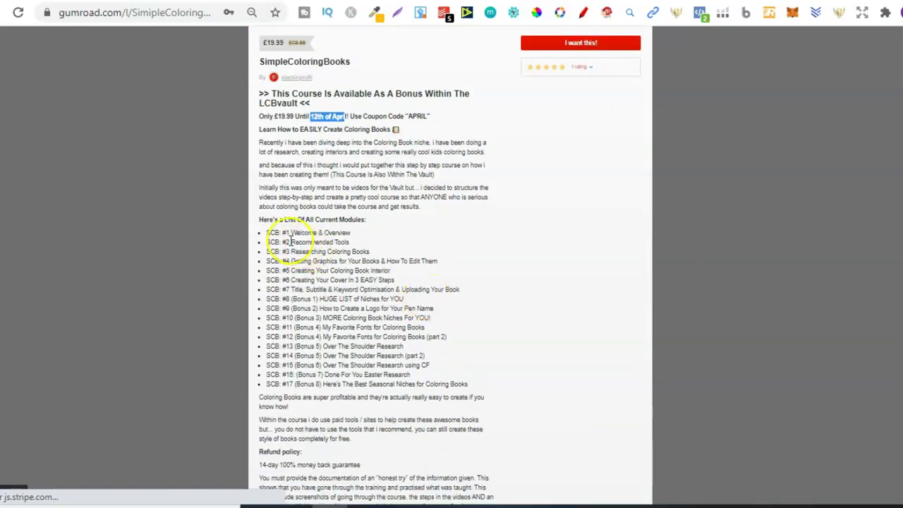
{"action": "left_click_drag", "start_coordinate": [287, 235], "coordinate": [432, 287]}
{"action": "scroll", "coordinate": [451, 266], "scroll_direction": "up", "scroll_amount": 6}
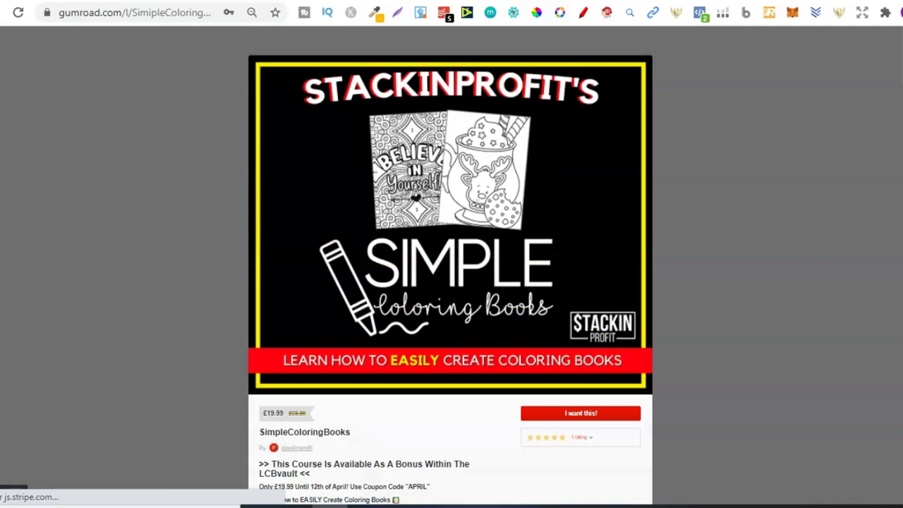
{"action": "left_click", "coordinate": [141, 1]}
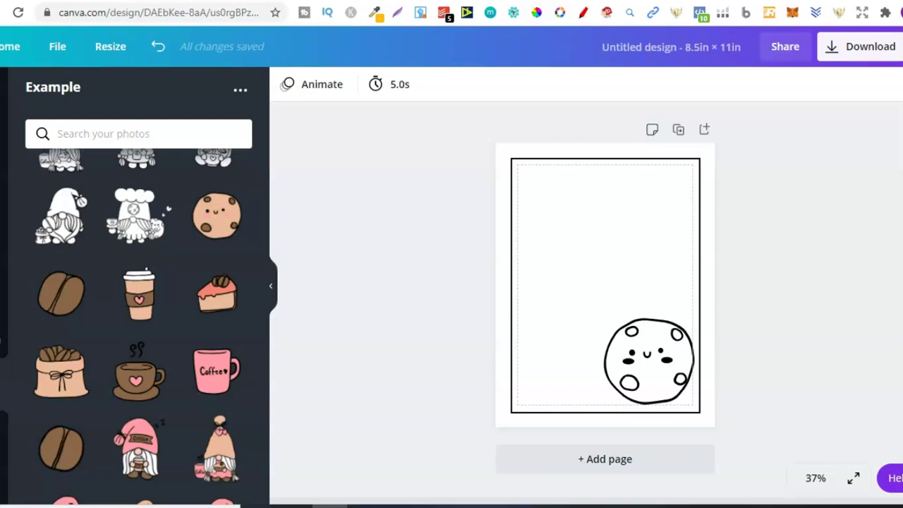
Try a coffee bean and a takeaway coffee cup on the page, then delete both
{"action": "left_click", "coordinate": [60, 290]}
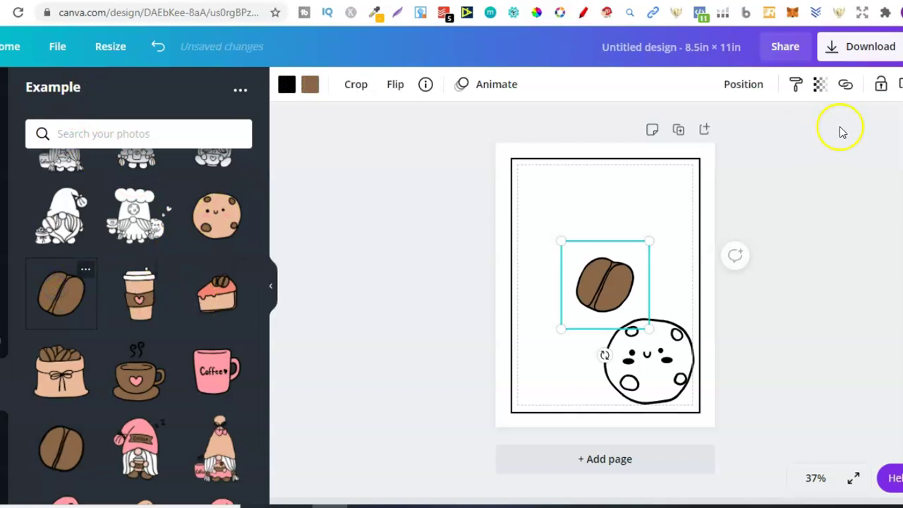
{"action": "key", "text": "Delete"}
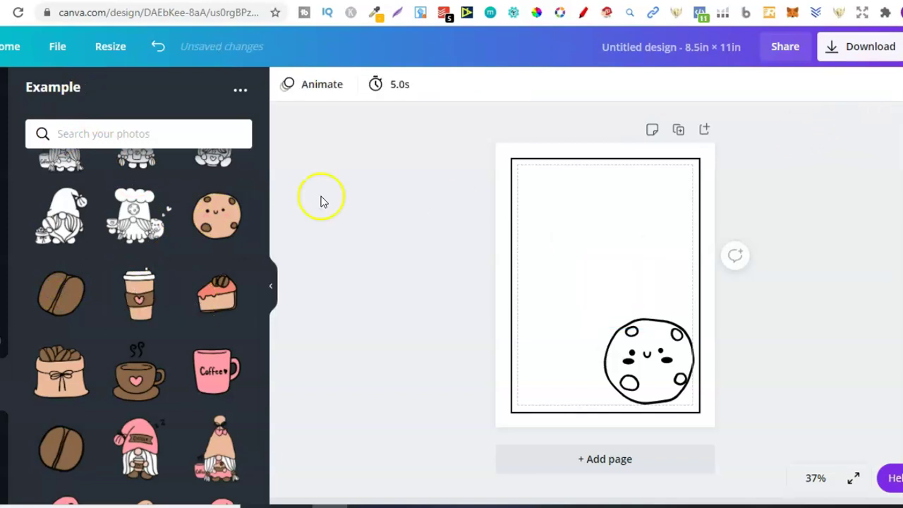
{"action": "left_click", "coordinate": [144, 289]}
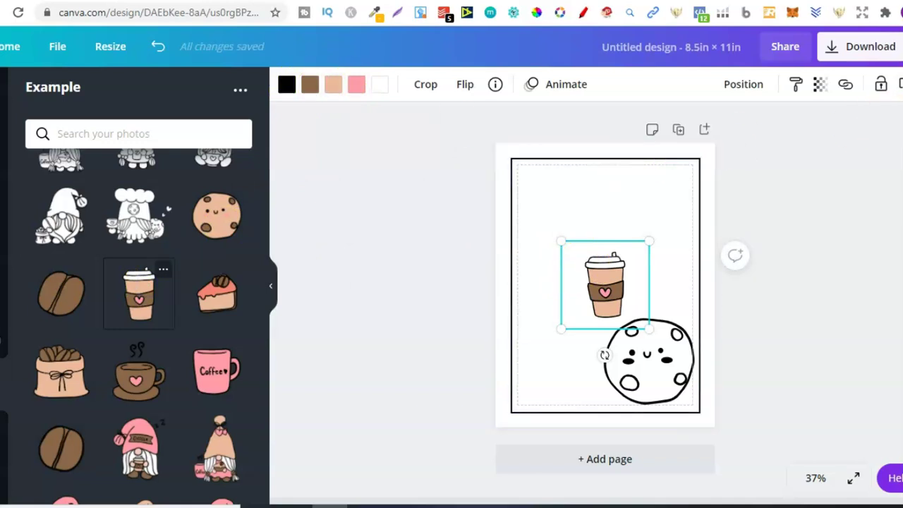
{"action": "key", "text": "Delete"}
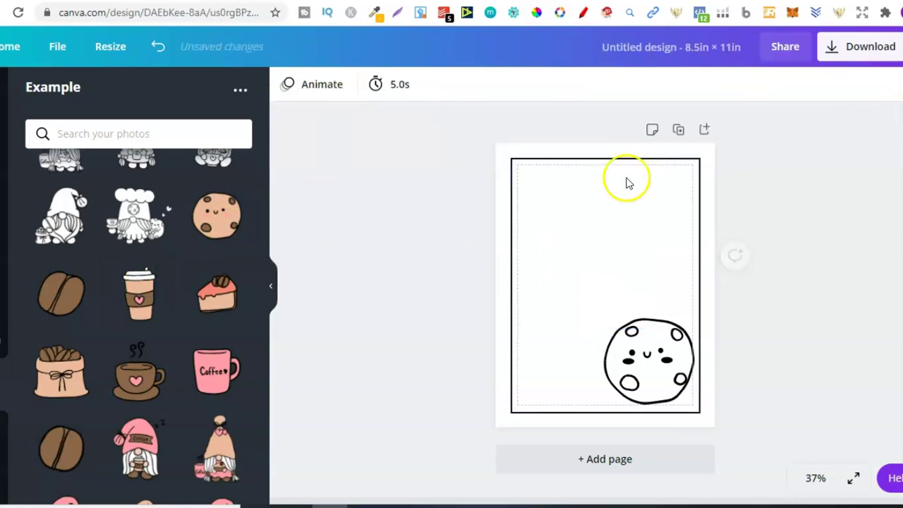
Add the coloured gnome holding a mug, enlarge it and move it into the upper half
{"action": "left_click", "coordinate": [224, 443]}
{"action": "left_click_drag", "start_coordinate": [621, 288], "coordinate": [638, 257]}
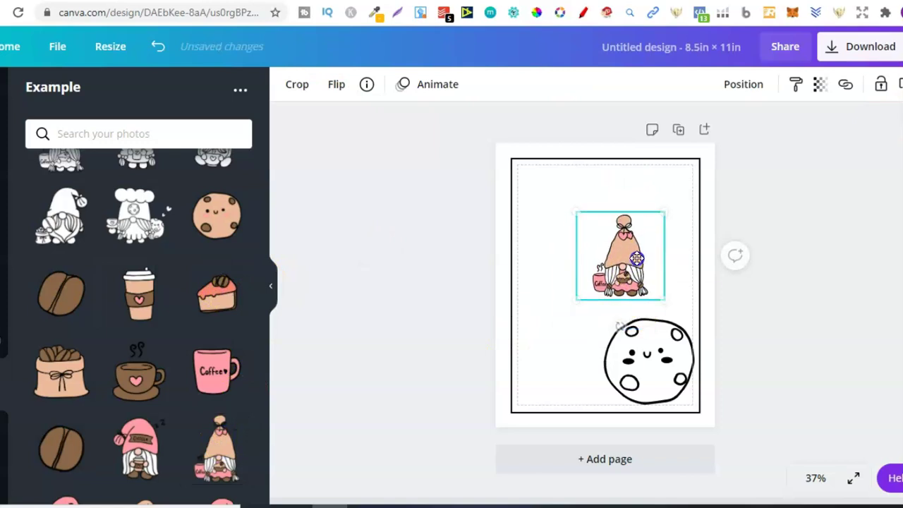
{"action": "left_click", "coordinate": [581, 296]}
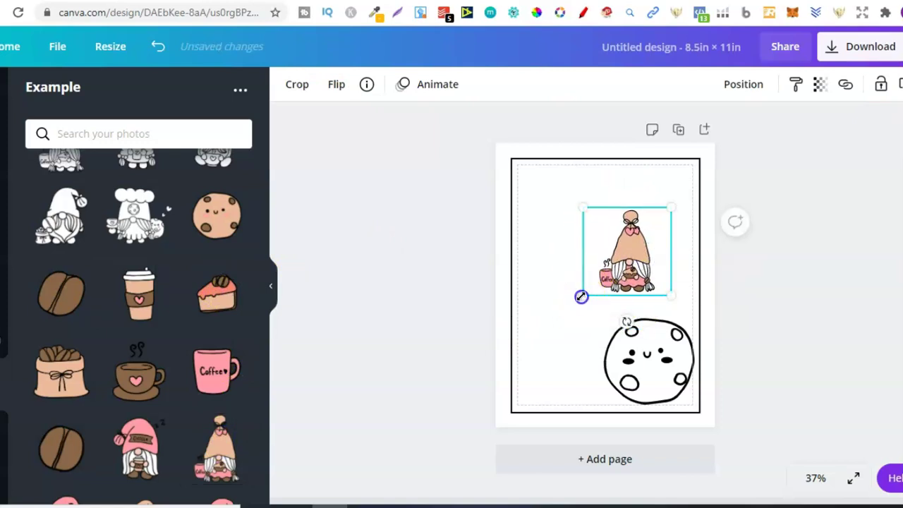
{"action": "left_click_drag", "start_coordinate": [577, 302], "coordinate": [530, 349]}
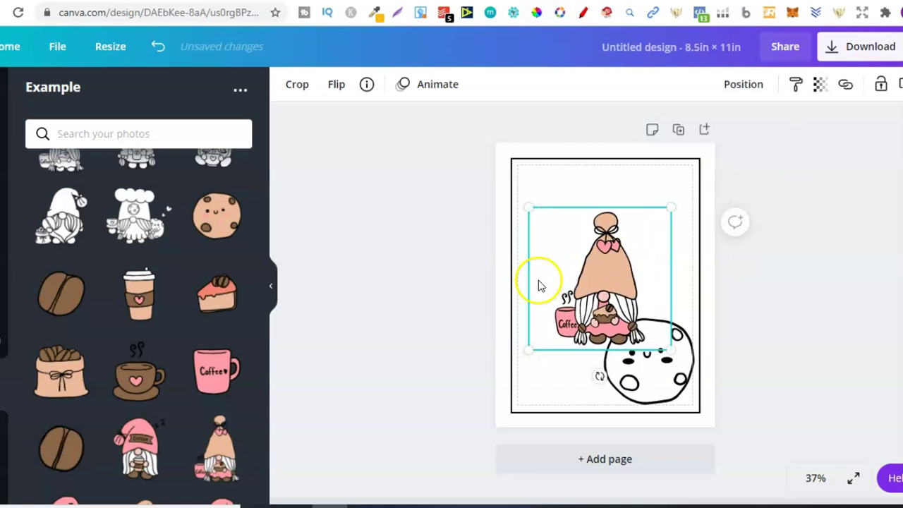
{"action": "left_click_drag", "start_coordinate": [596, 294], "coordinate": [599, 251]}
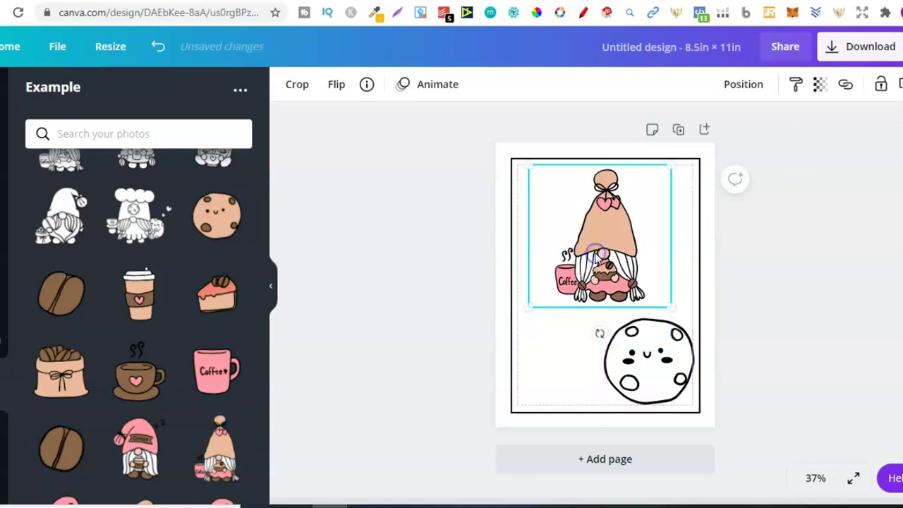
Place a pink cake slice in the lower left beside the cookie
{"action": "left_click", "coordinate": [218, 310]}
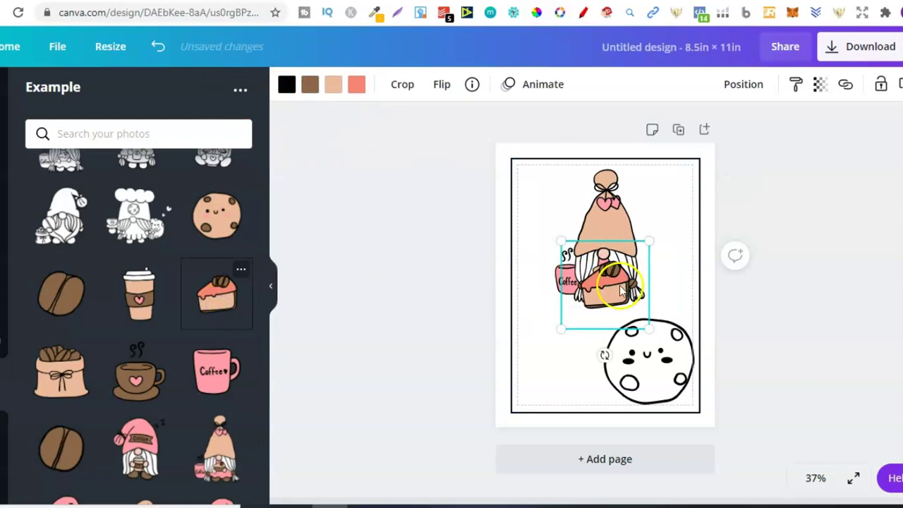
{"action": "left_click_drag", "start_coordinate": [635, 284], "coordinate": [573, 360]}
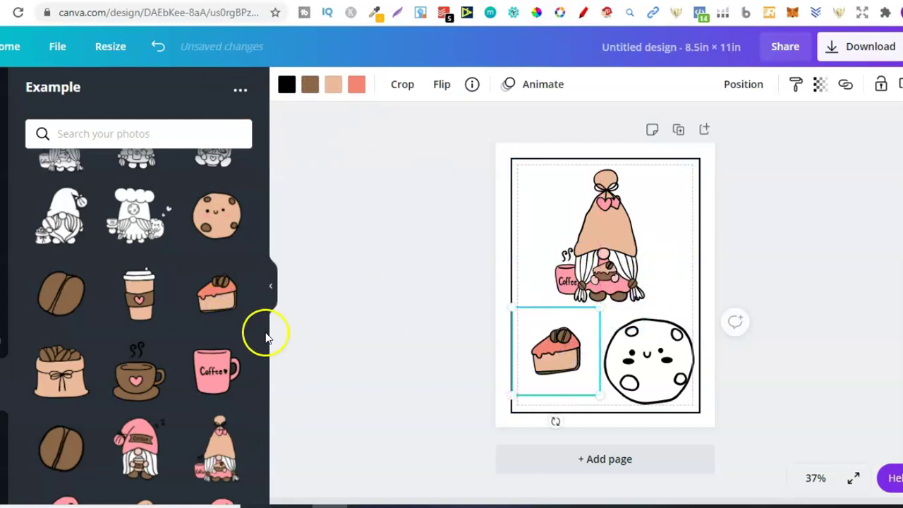
{"action": "left_click_drag", "start_coordinate": [262, 335], "coordinate": [266, 189]}
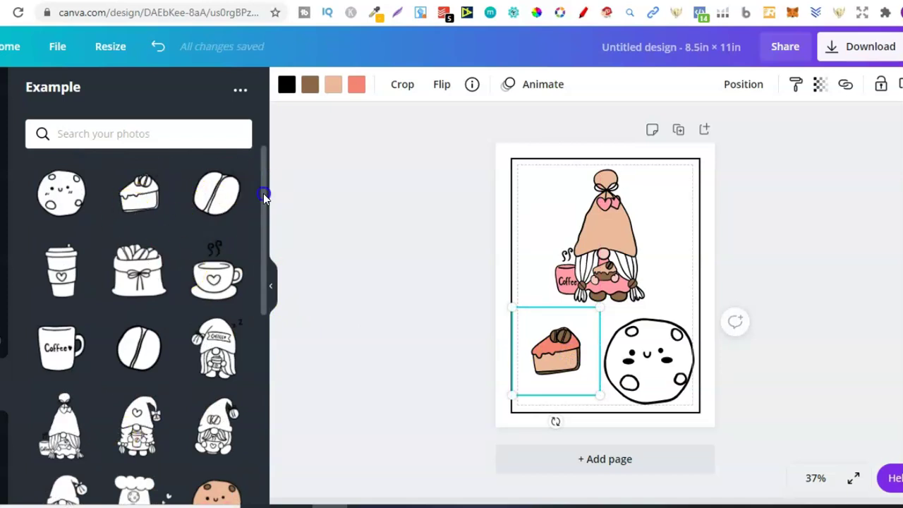
{"action": "left_click_drag", "start_coordinate": [264, 193], "coordinate": [255, 405]}
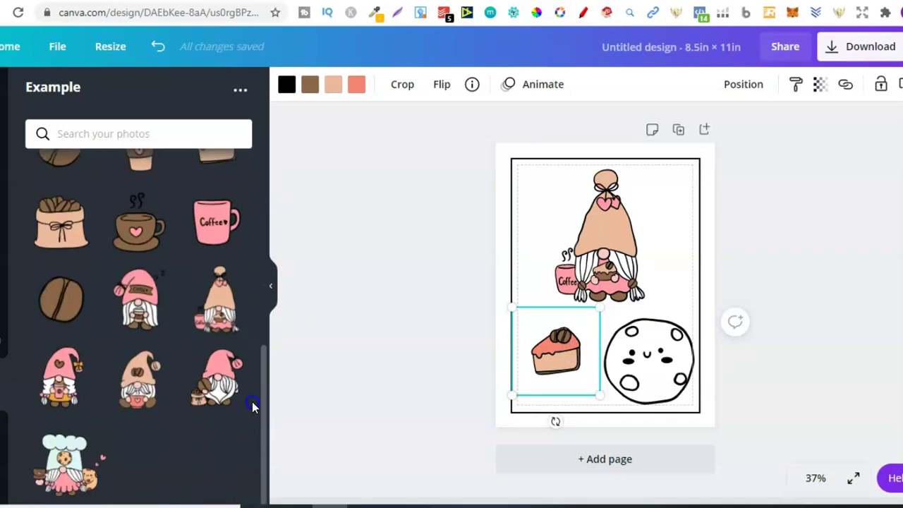
{"action": "left_click", "coordinate": [602, 223]}
Delete the coloured gnome, the cake slice and the cookie, leaving the page empty
{"action": "key", "text": "Delete"}
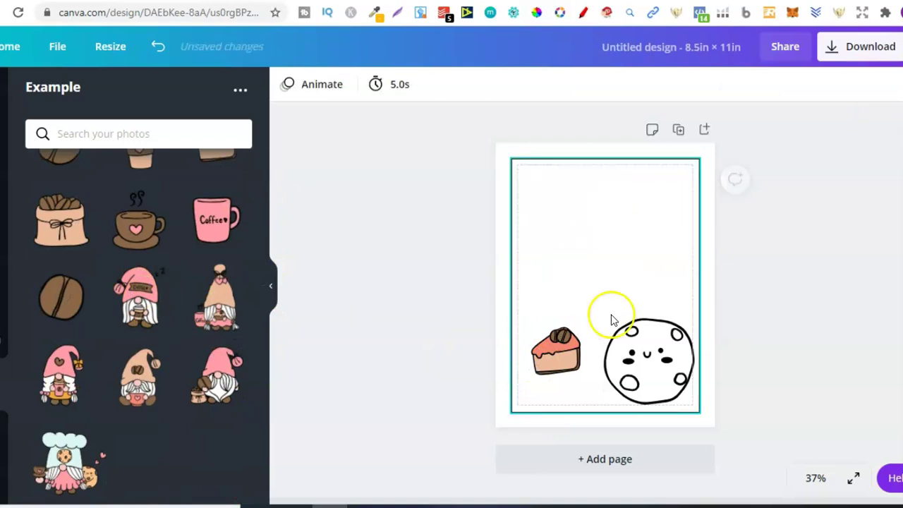
{"action": "left_click", "coordinate": [593, 349]}
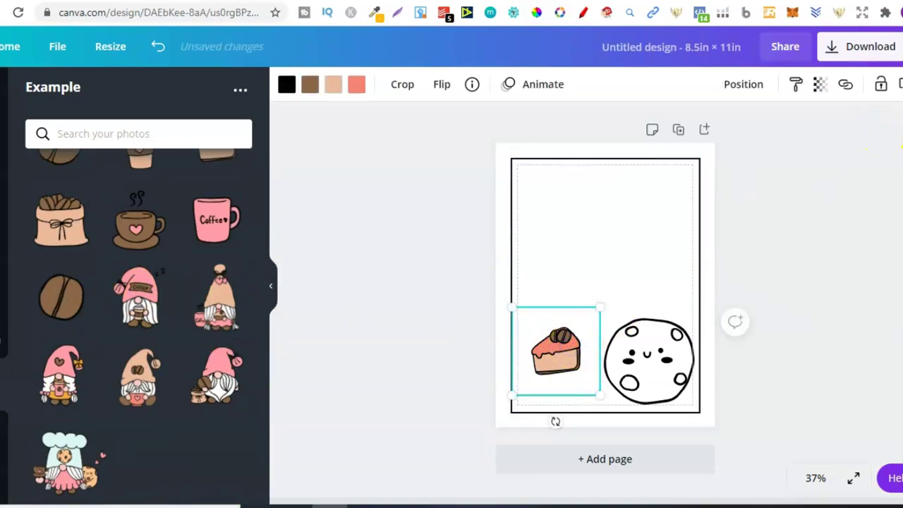
{"action": "key", "text": "Delete"}
{"action": "left_click", "coordinate": [693, 326]}
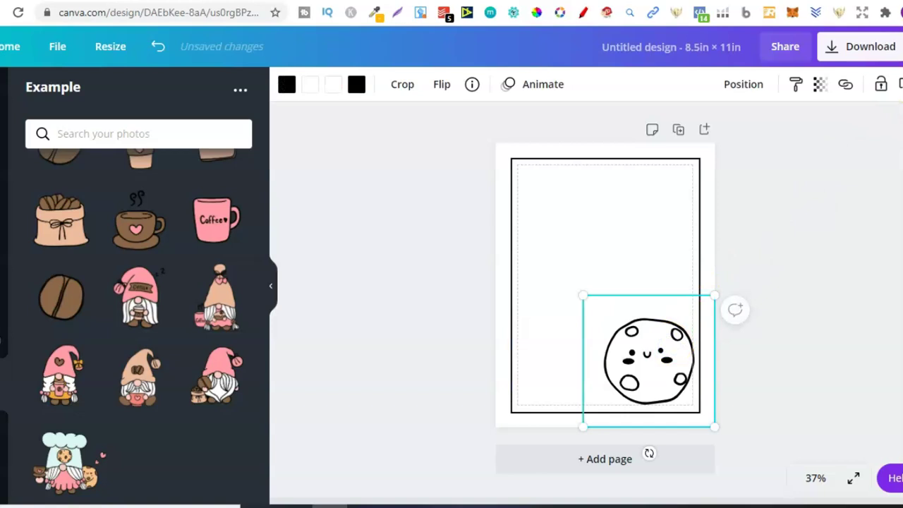
{"action": "key", "text": "Delete"}
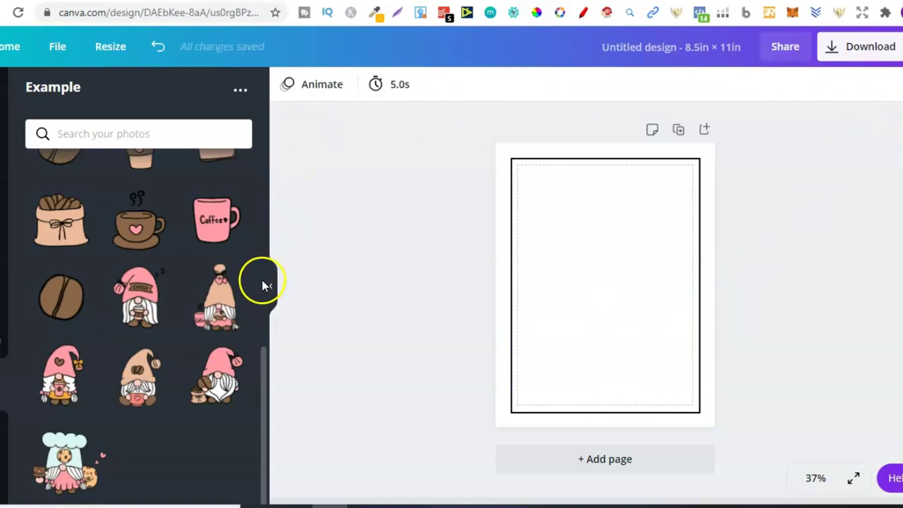
Add the outline sleepy coffee gnome, enlarge it and centre it within the border
{"action": "left_click_drag", "start_coordinate": [267, 362], "coordinate": [280, 125]}
{"action": "left_click", "coordinate": [216, 339]}
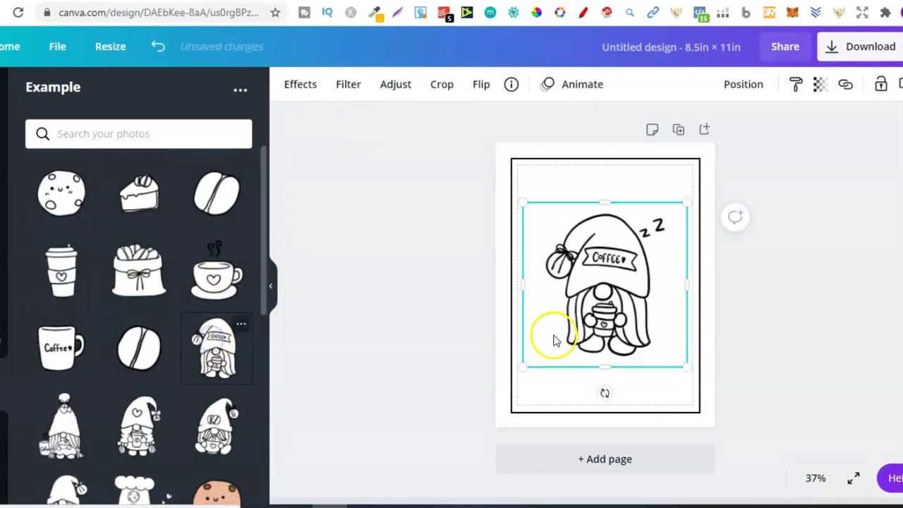
{"action": "left_click_drag", "start_coordinate": [523, 367], "coordinate": [482, 410]}
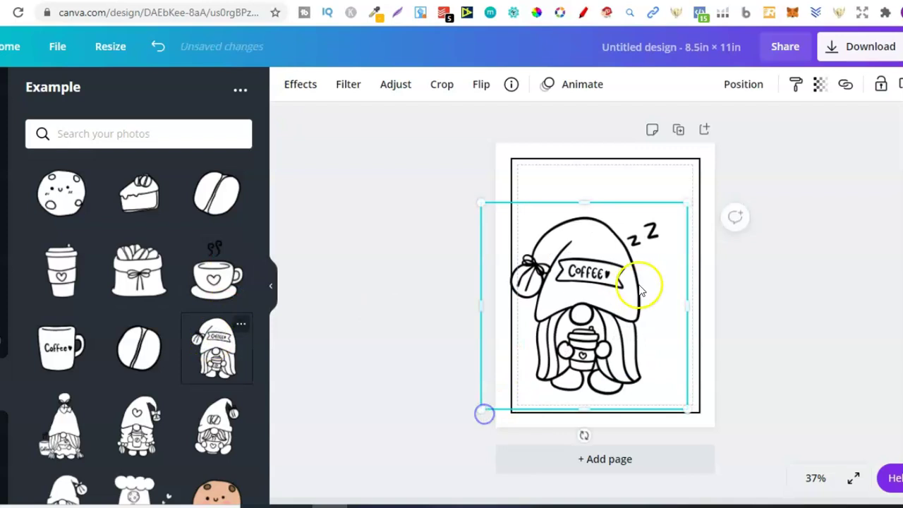
{"action": "left_click_drag", "start_coordinate": [652, 277], "coordinate": [673, 257]}
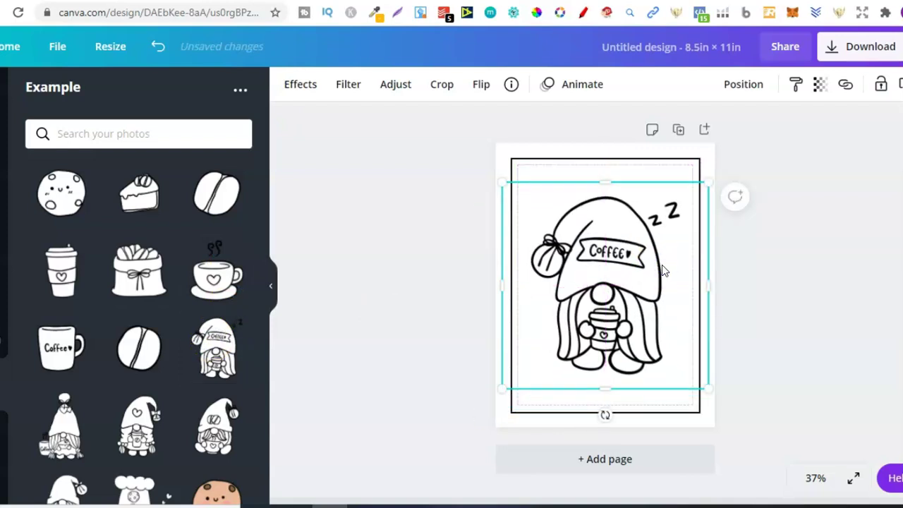
{"action": "left_click", "coordinate": [743, 275]}
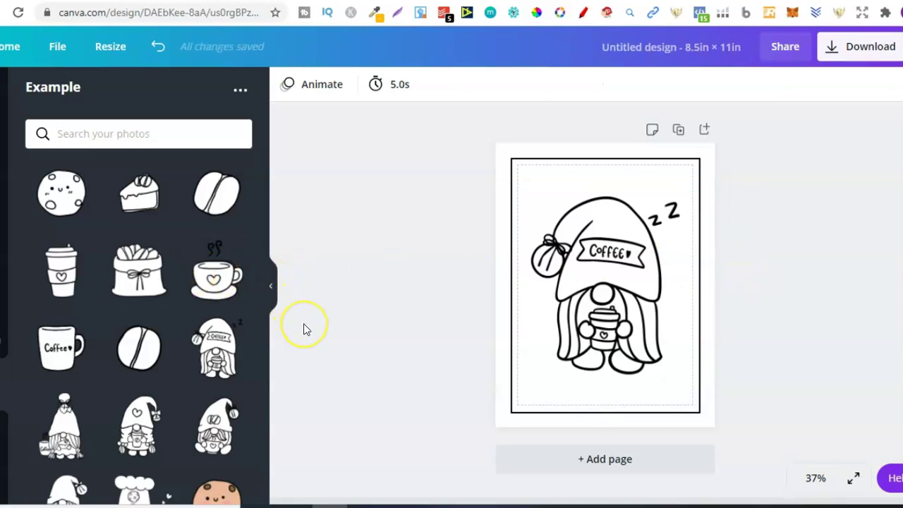
{"action": "left_click", "coordinate": [577, 286]}
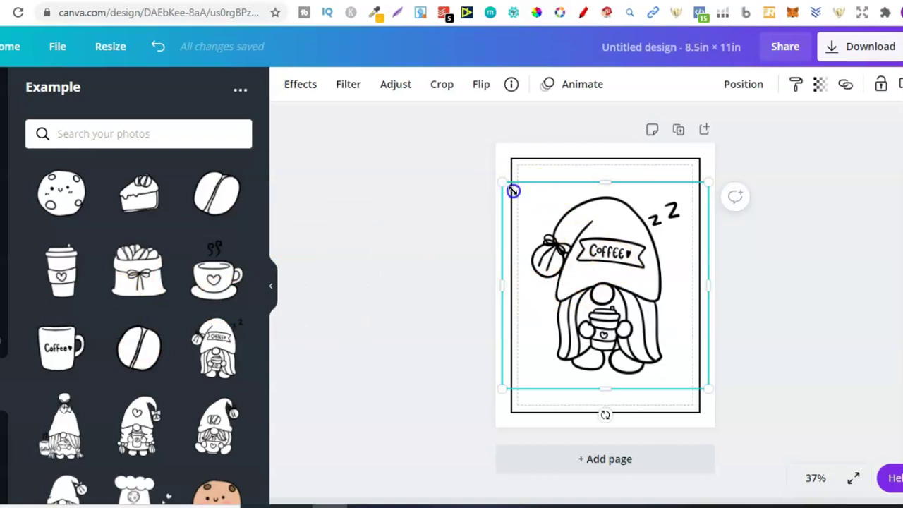
Shrink the gnome to the bottom right, then add a smaller outline cookie top-left and coffee cup bottom-left
{"action": "left_click_drag", "start_coordinate": [513, 190], "coordinate": [564, 242]}
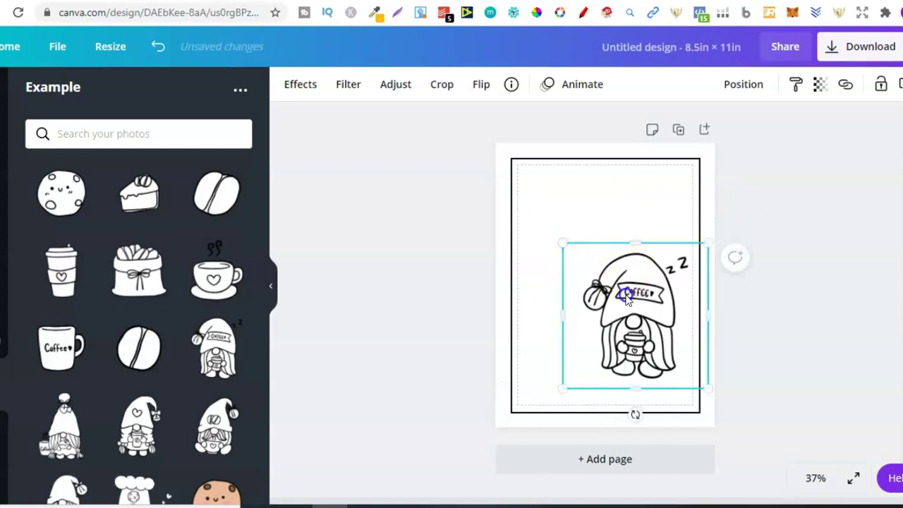
{"action": "left_click_drag", "start_coordinate": [626, 299], "coordinate": [625, 329]}
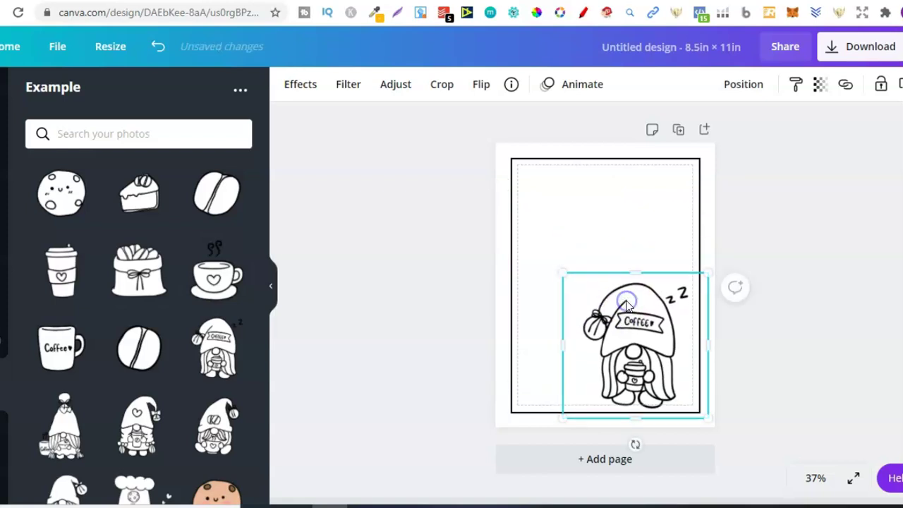
{"action": "left_click", "coordinate": [63, 199]}
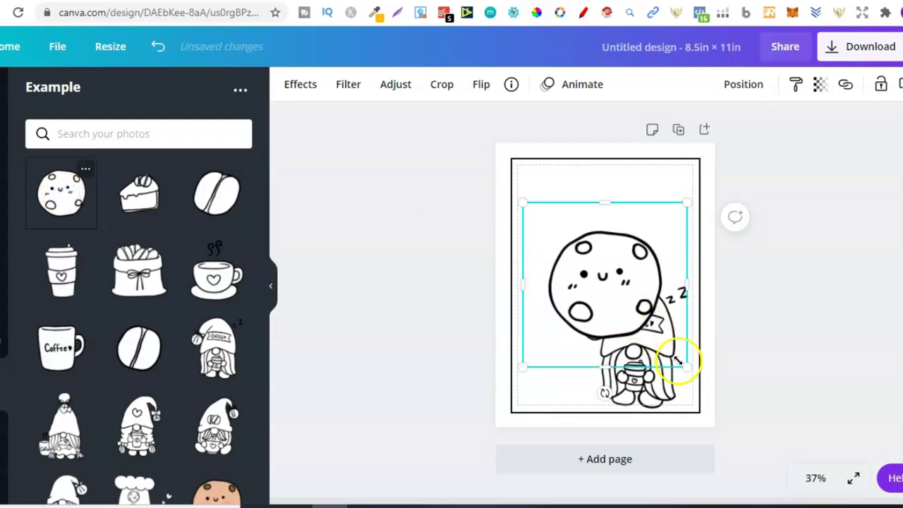
{"action": "left_click_drag", "start_coordinate": [648, 329], "coordinate": [624, 303]}
{"action": "left_click_drag", "start_coordinate": [579, 252], "coordinate": [564, 201]}
{"action": "left_click", "coordinate": [71, 282]}
{"action": "left_click_drag", "start_coordinate": [684, 204], "coordinate": [630, 276]}
{"action": "left_click_drag", "start_coordinate": [597, 303], "coordinate": [569, 350]}
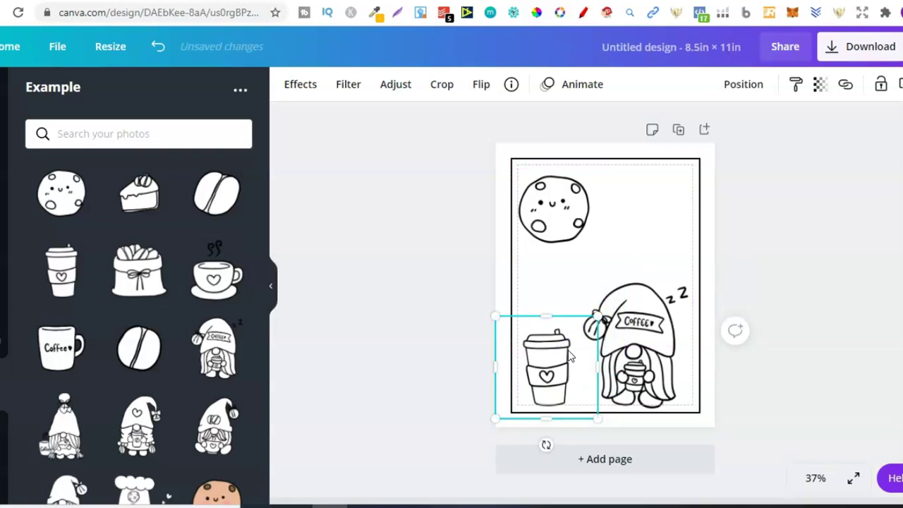
Browse the Clip Art & SVG's folder and return to the folders list
{"action": "left_click", "coordinate": [21, 459]}
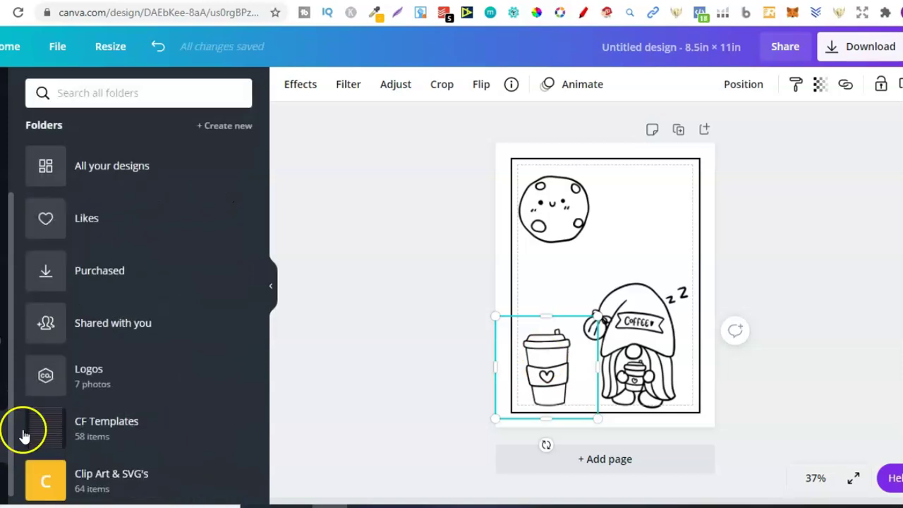
{"action": "left_click", "coordinate": [121, 477]}
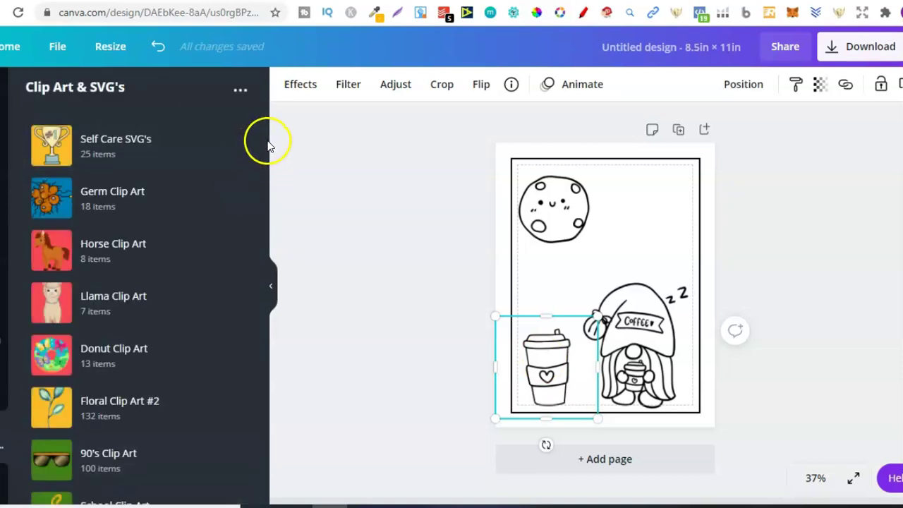
{"action": "left_click_drag", "start_coordinate": [264, 160], "coordinate": [258, 102]}
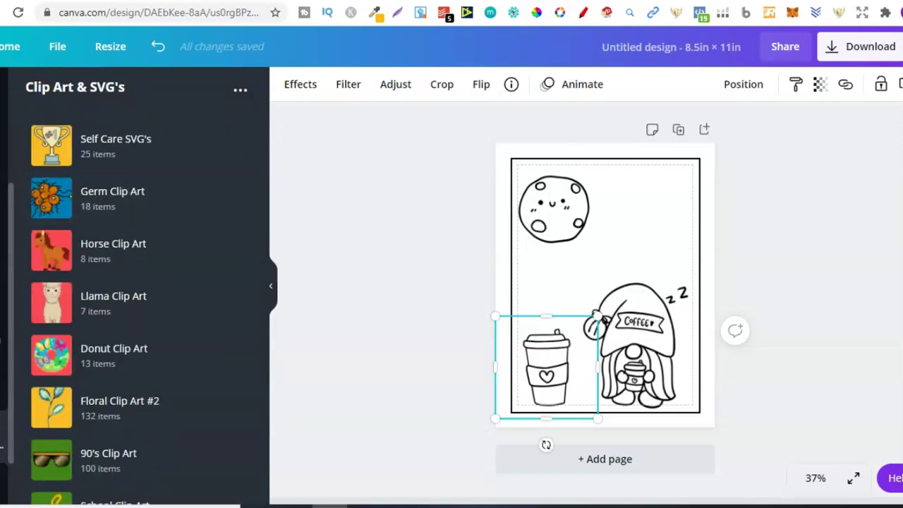
{"action": "left_click", "coordinate": [8, 87]}
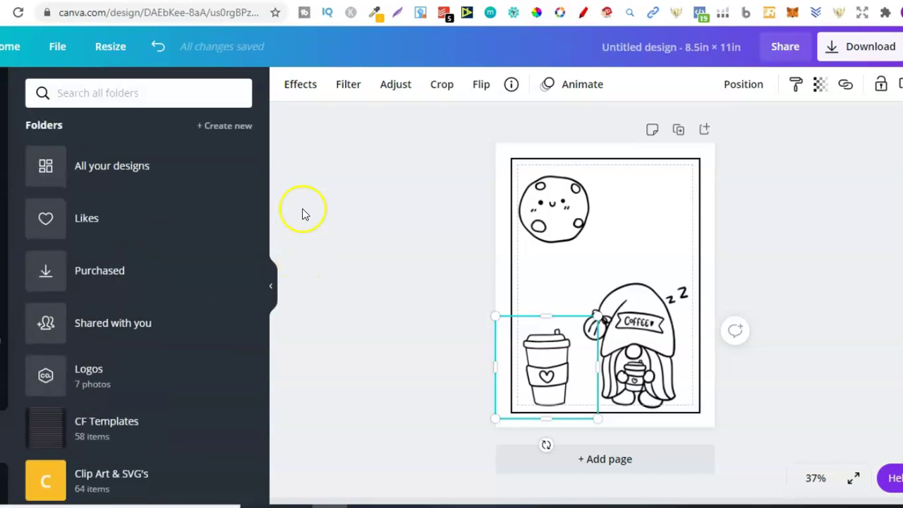
{"action": "left_click_drag", "start_coordinate": [262, 180], "coordinate": [262, 222]}
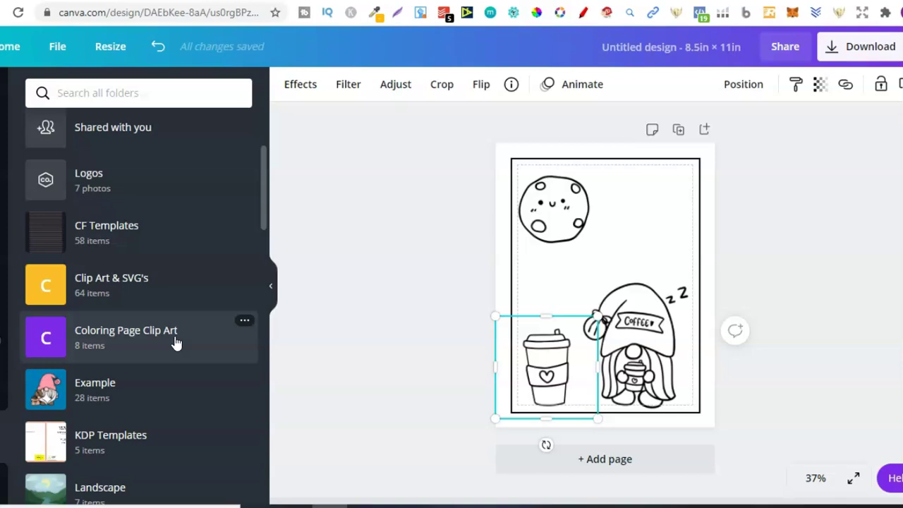
Marquee-select the cookie, cup and gnome together, then deselect them
{"action": "left_click", "coordinate": [667, 353], "text": "shift"}
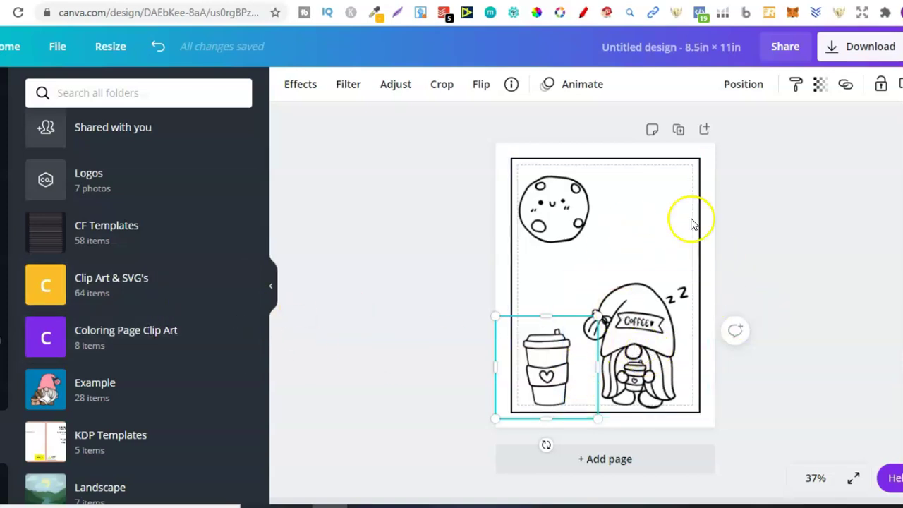
{"action": "left_click", "coordinate": [730, 140]}
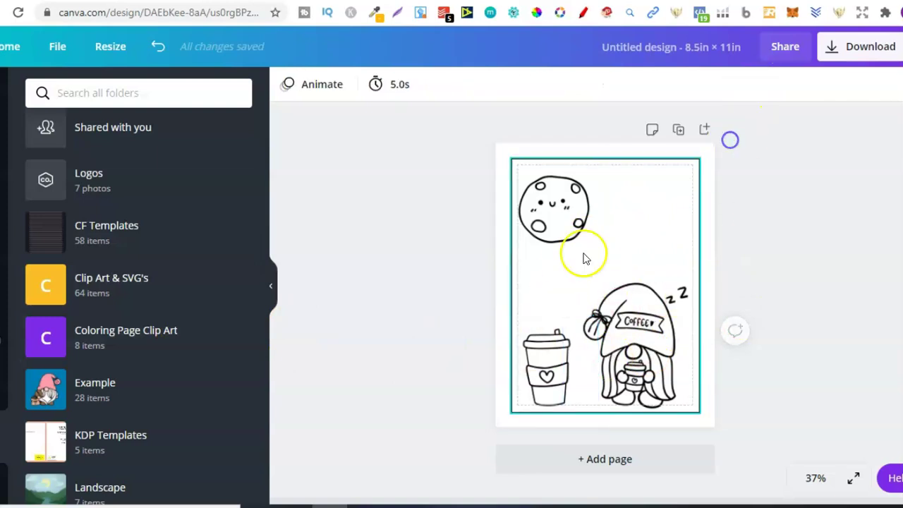
{"action": "left_click_drag", "start_coordinate": [726, 171], "coordinate": [458, 447]}
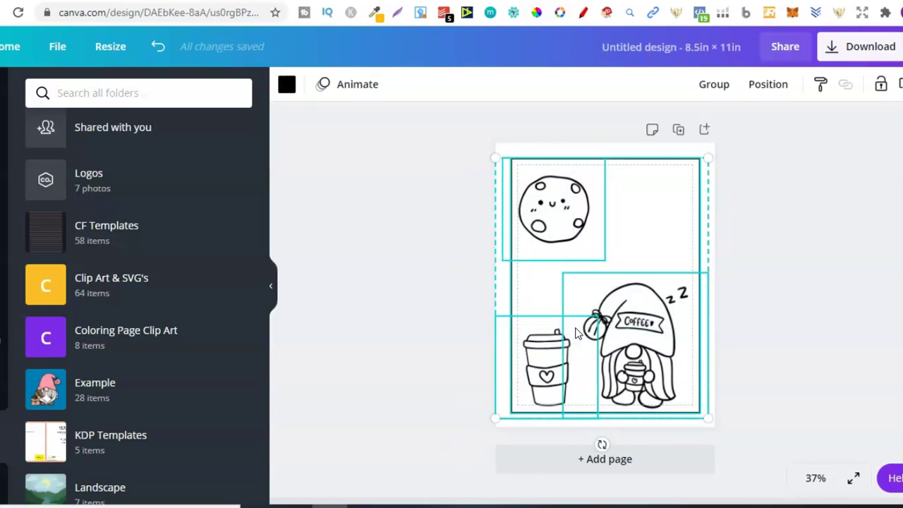
{"action": "left_click", "coordinate": [762, 285]}
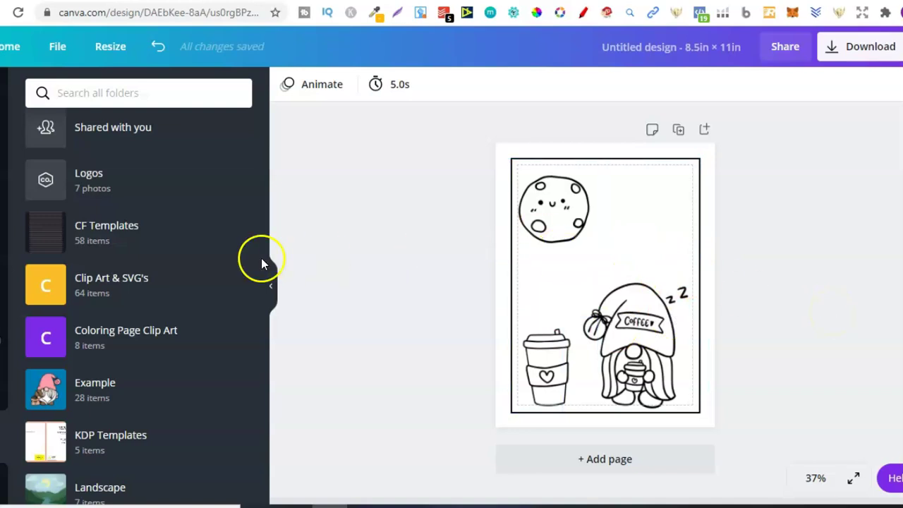
Replace the coffee cup with a smaller outline coffee-bean bag in the bottom-left corner
{"action": "left_click", "coordinate": [95, 389]}
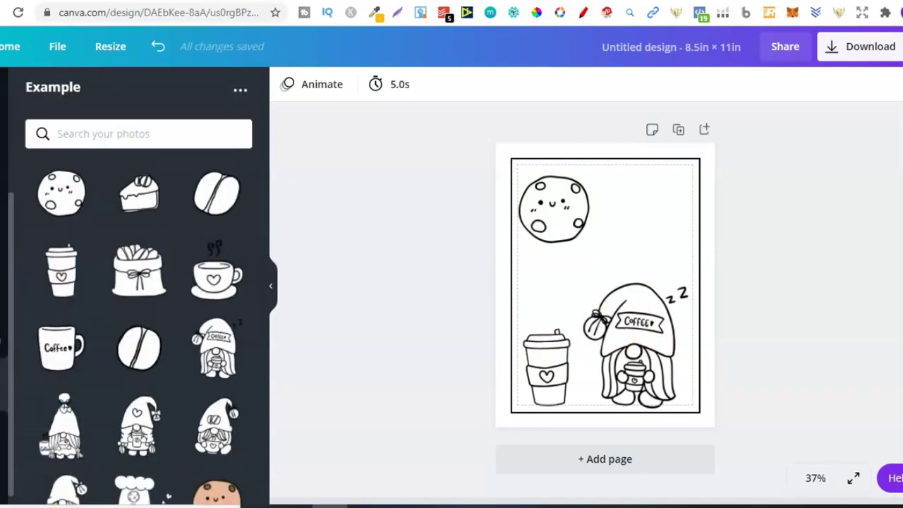
{"action": "left_click", "coordinate": [524, 368]}
{"action": "key", "text": "Delete"}
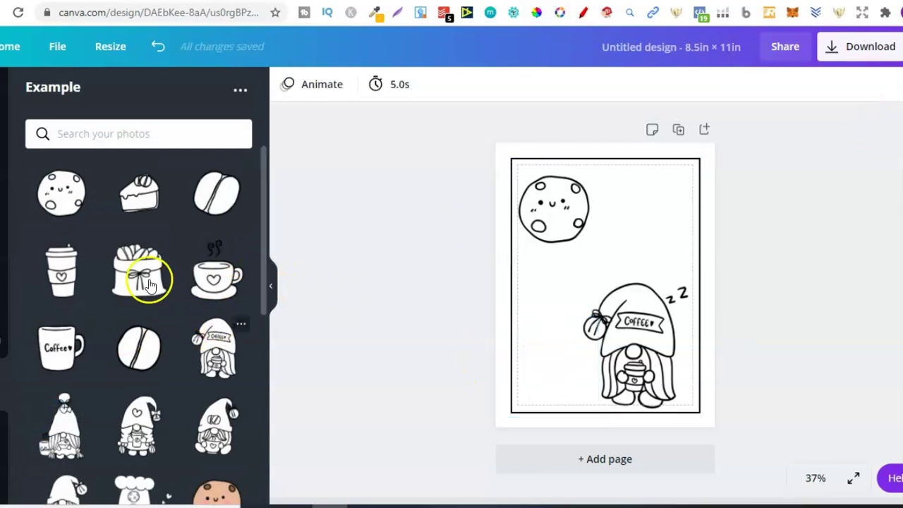
{"action": "left_click", "coordinate": [143, 274]}
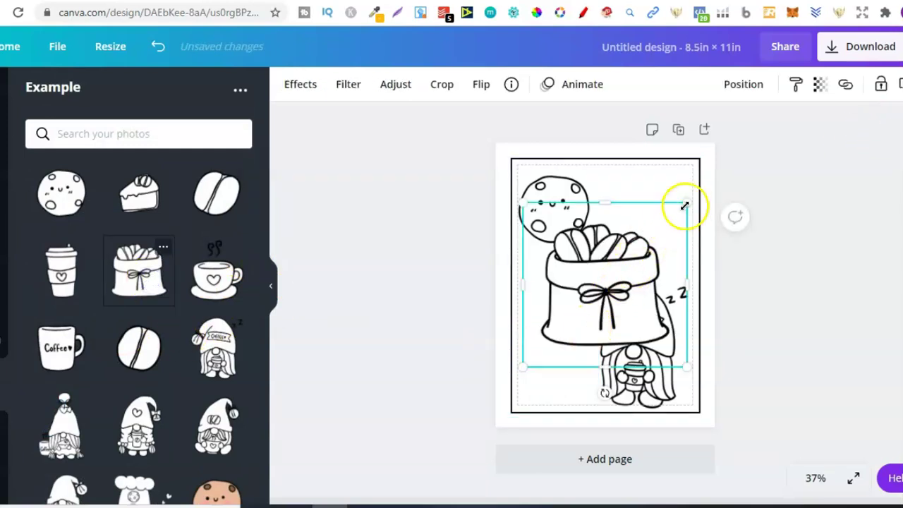
{"action": "left_click_drag", "start_coordinate": [661, 229], "coordinate": [654, 240]}
{"action": "left_click_drag", "start_coordinate": [615, 278], "coordinate": [593, 341]}
Enlarge the sleeping gnome, bring it to front over the sack and nudge it into place
{"action": "left_click", "coordinate": [650, 340]}
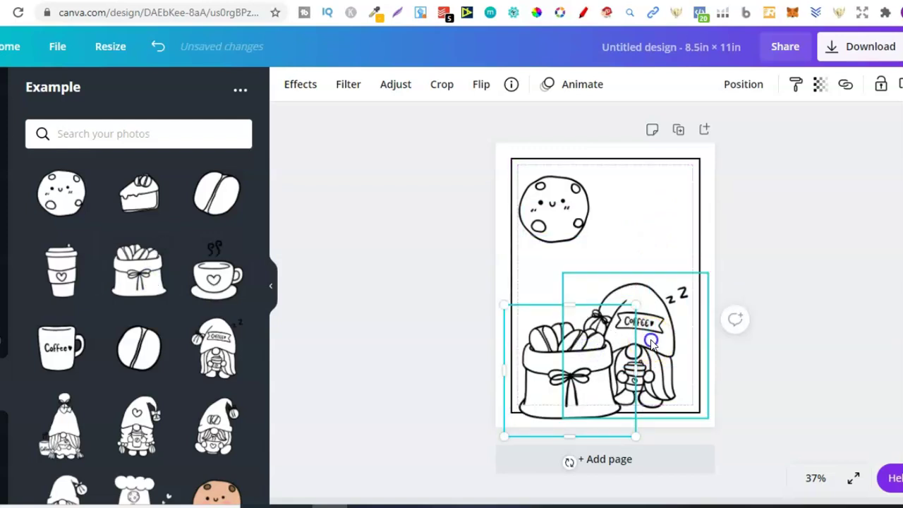
{"action": "left_click_drag", "start_coordinate": [745, 257], "coordinate": [762, 242]}
{"action": "left_click_drag", "start_coordinate": [539, 372], "coordinate": [539, 362]}
{"action": "left_click_drag", "start_coordinate": [660, 339], "coordinate": [640, 340]}
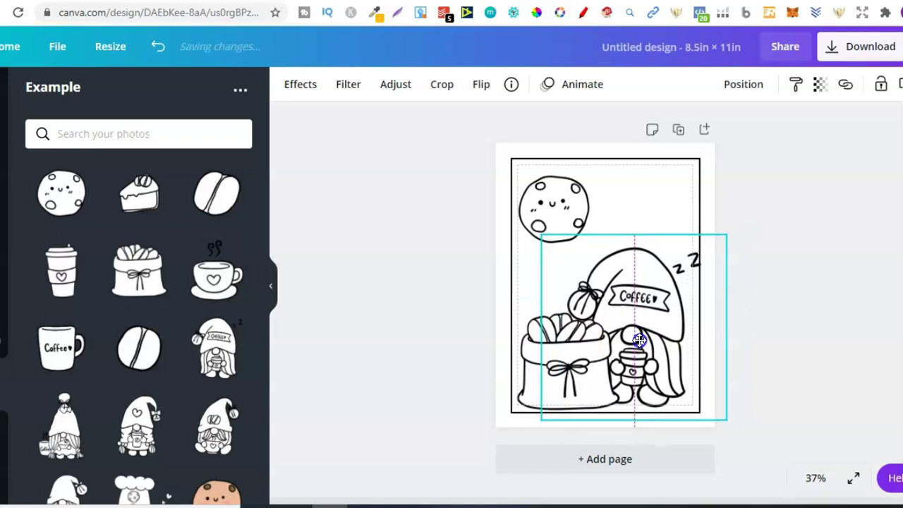
{"action": "left_click", "coordinate": [743, 86]}
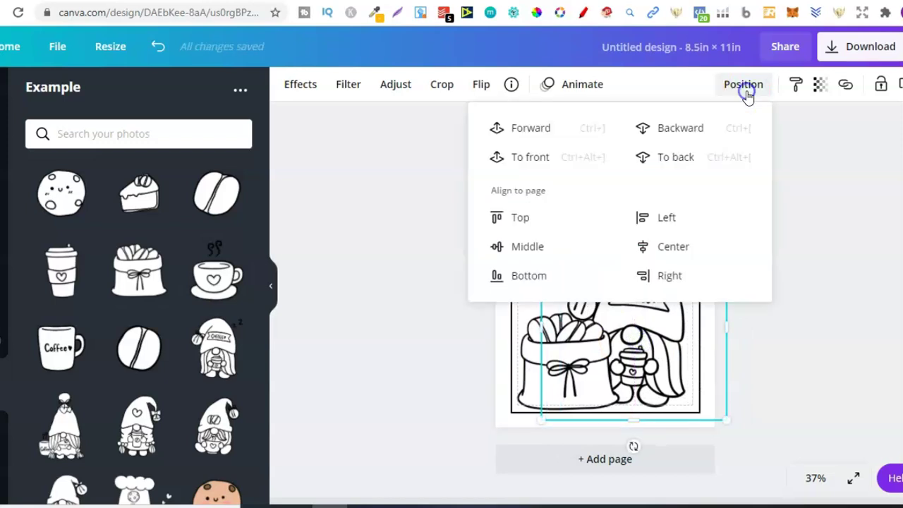
{"action": "left_click", "coordinate": [579, 155]}
{"action": "left_click", "coordinate": [826, 343]}
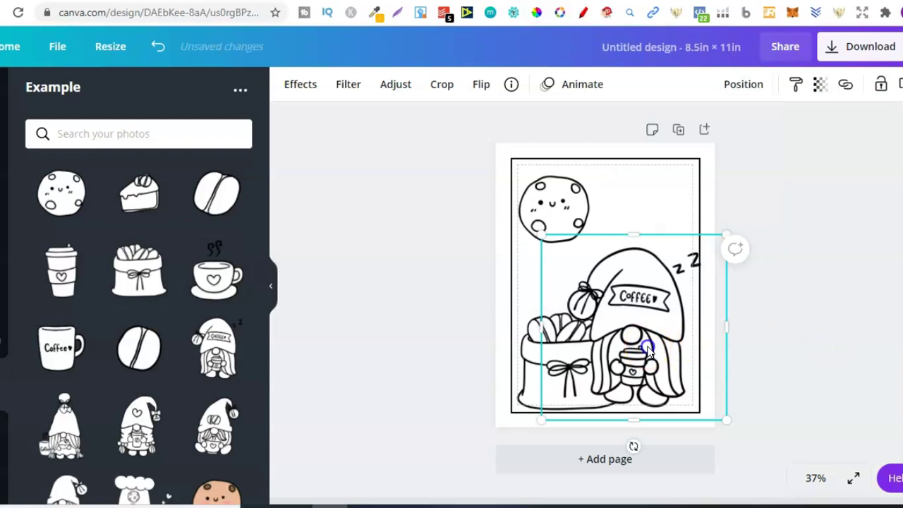
{"action": "left_click_drag", "start_coordinate": [650, 351], "coordinate": [657, 350]}
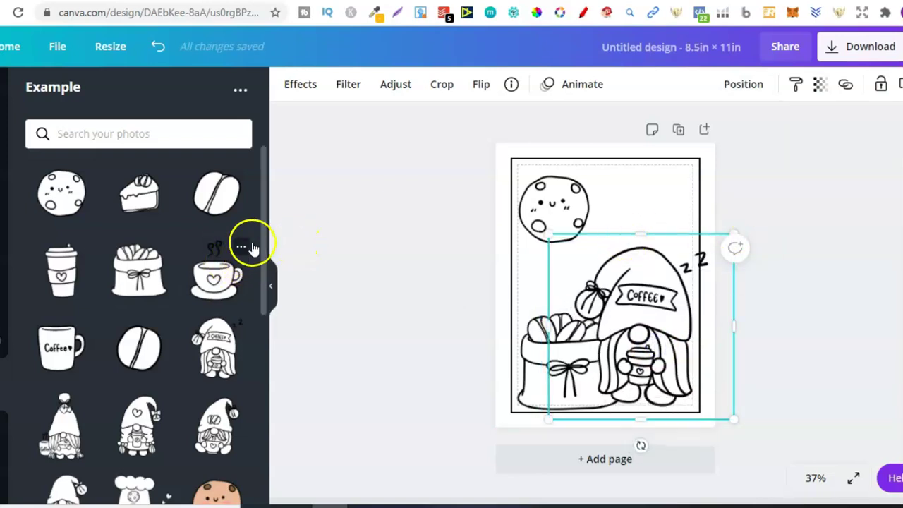
Narrow the gnome slightly and move the cookie a little right and down
{"action": "left_click_drag", "start_coordinate": [263, 241], "coordinate": [262, 218]}
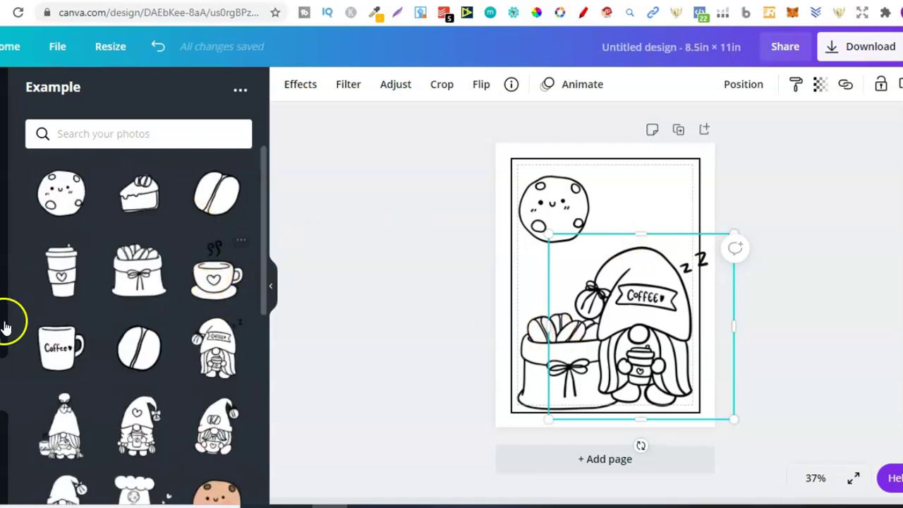
{"action": "left_click", "coordinate": [550, 200]}
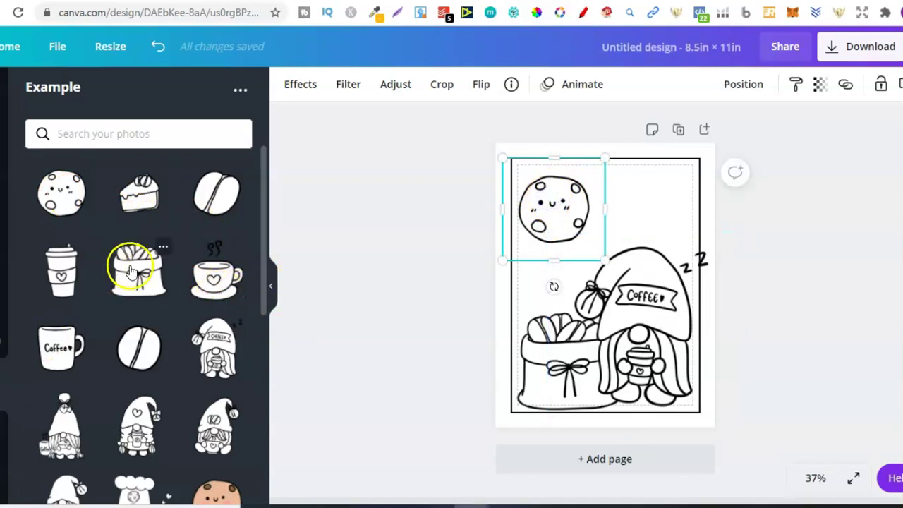
{"action": "left_click", "coordinate": [655, 235]}
{"action": "left_click", "coordinate": [637, 313]}
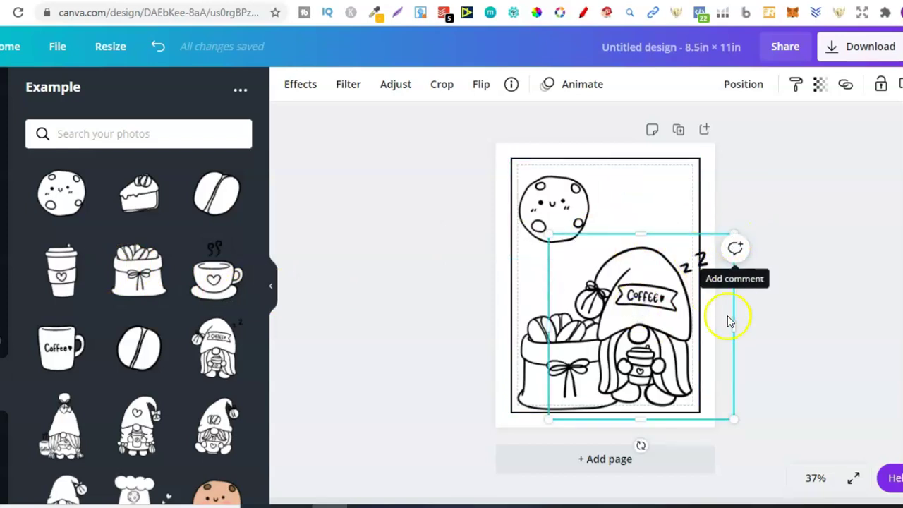
{"action": "left_click_drag", "start_coordinate": [722, 332], "coordinate": [701, 332]}
{"action": "left_click", "coordinate": [767, 339]}
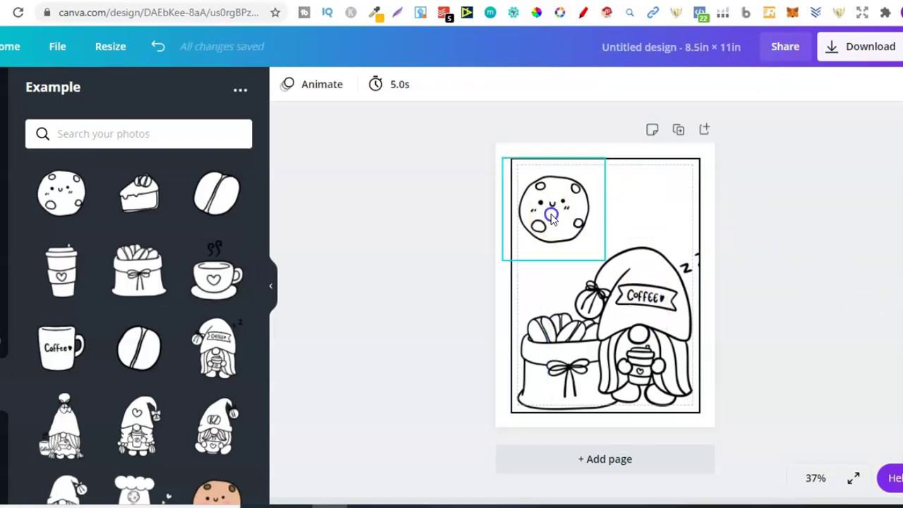
{"action": "left_click_drag", "start_coordinate": [547, 210], "coordinate": [565, 219]}
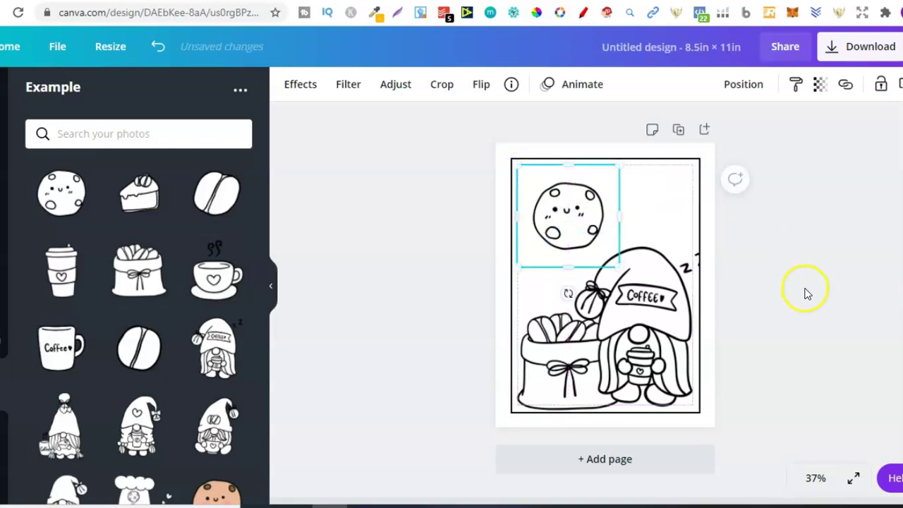
{"action": "left_click", "coordinate": [807, 291]}
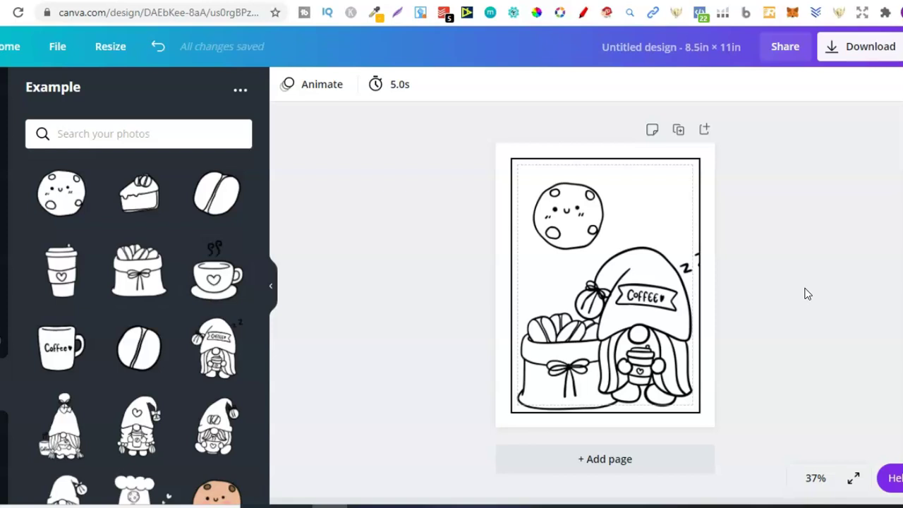
{"action": "left_click", "coordinate": [524, 264]}
{"action": "left_click", "coordinate": [767, 349]}
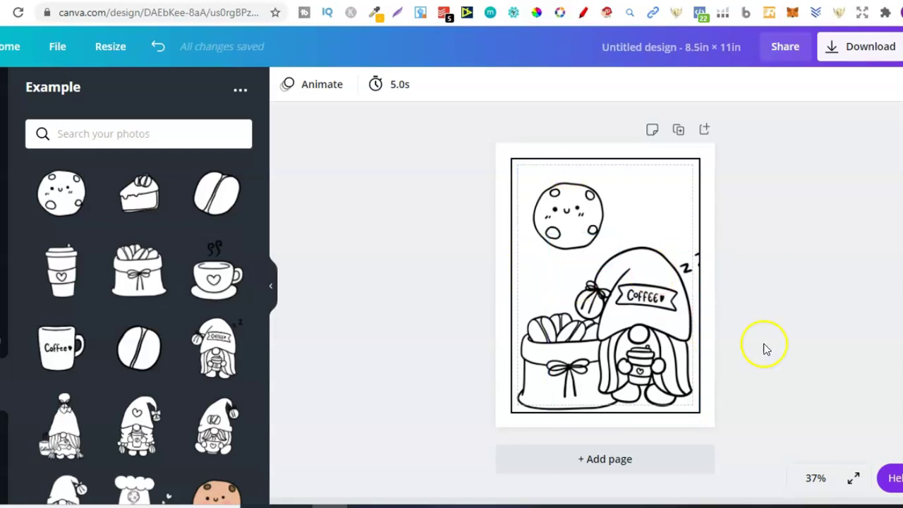
Duplicate the gnome, coffee sack and cookie page and scroll down to check Page 2
{"action": "left_click", "coordinate": [679, 130]}
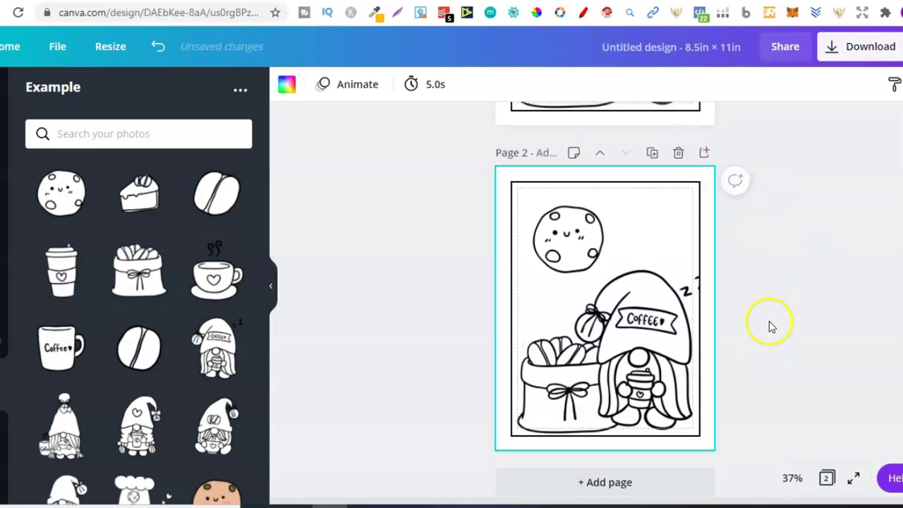
{"action": "scroll", "coordinate": [817, 253], "scroll_direction": "up", "scroll_amount": 5}
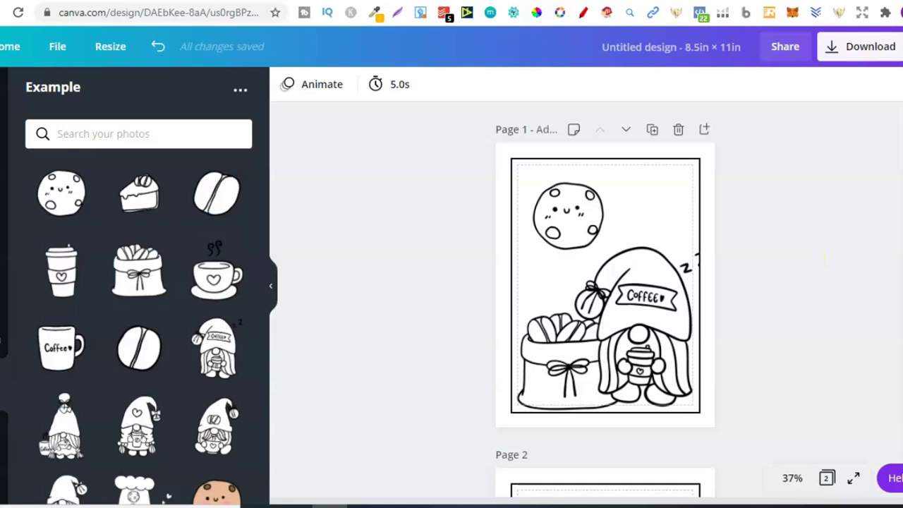
{"action": "scroll", "coordinate": [824, 258], "scroll_direction": "down", "scroll_amount": 2}
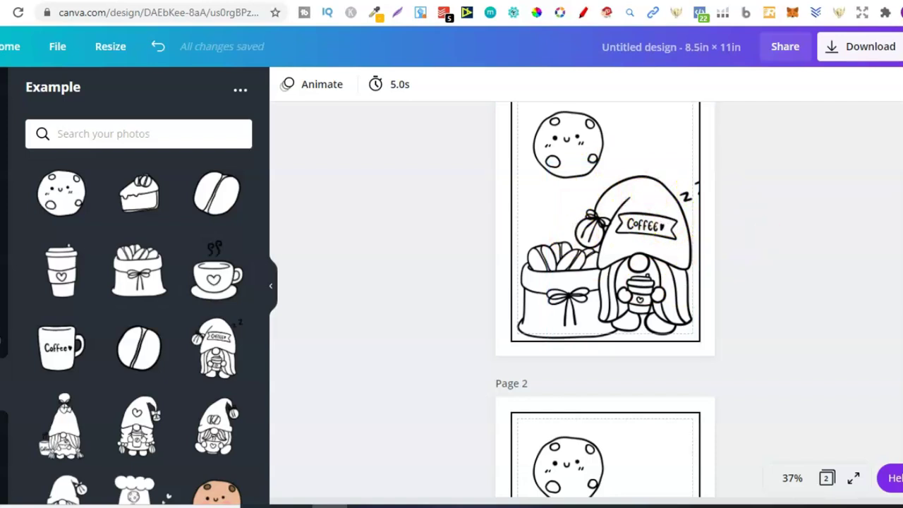
{"action": "scroll", "coordinate": [631, 219], "scroll_direction": "down", "scroll_amount": 3}
{"action": "scroll", "coordinate": [631, 219], "scroll_direction": "up", "scroll_amount": 3}
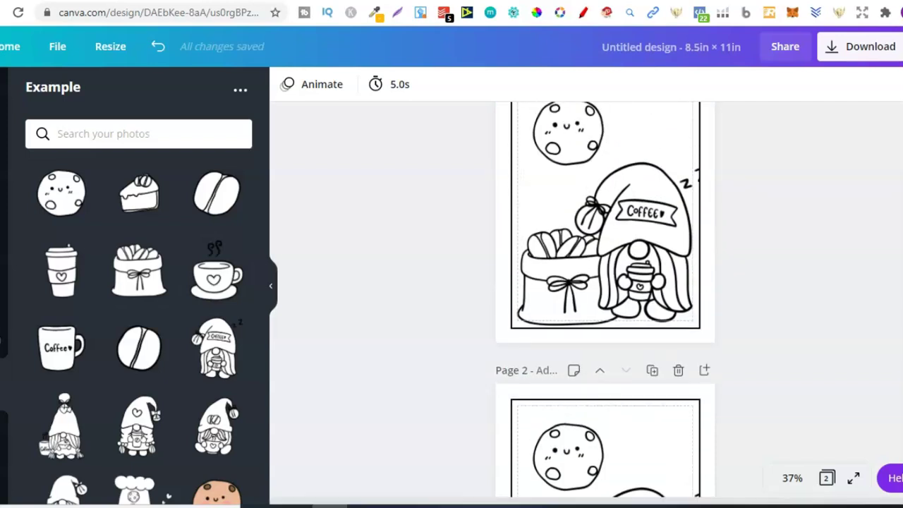
{"action": "scroll", "coordinate": [638, 381], "scroll_direction": "down", "scroll_amount": 4}
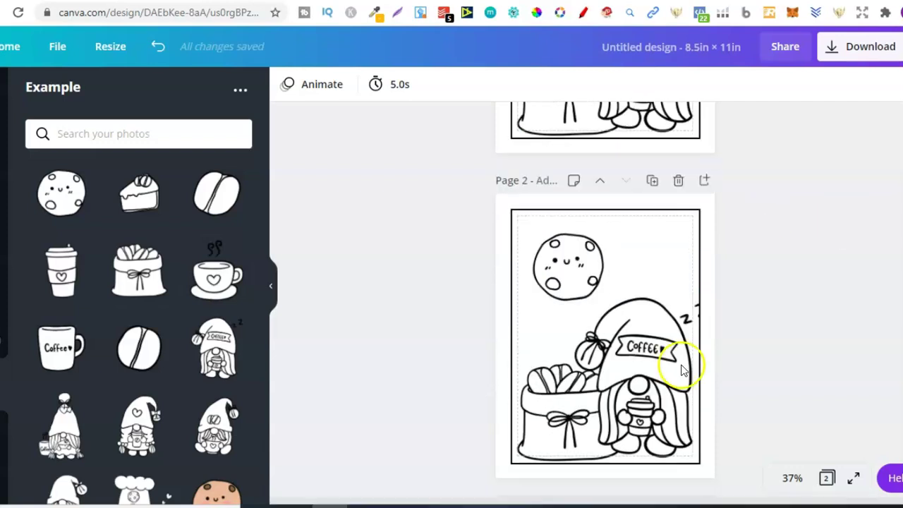
Delete the copied gnome, coffee sack and cookie from Page 2
{"action": "left_click", "coordinate": [638, 381]}
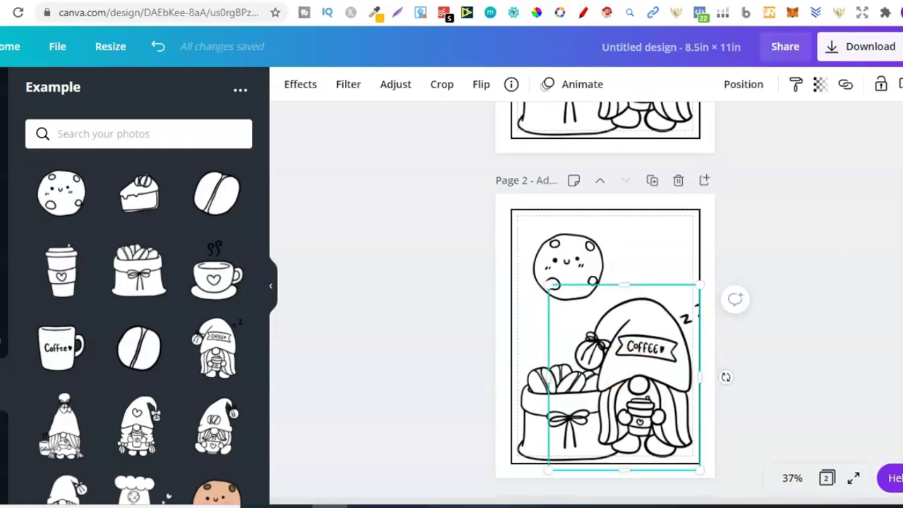
{"action": "key", "text": "Delete"}
{"action": "left_click", "coordinate": [573, 372]}
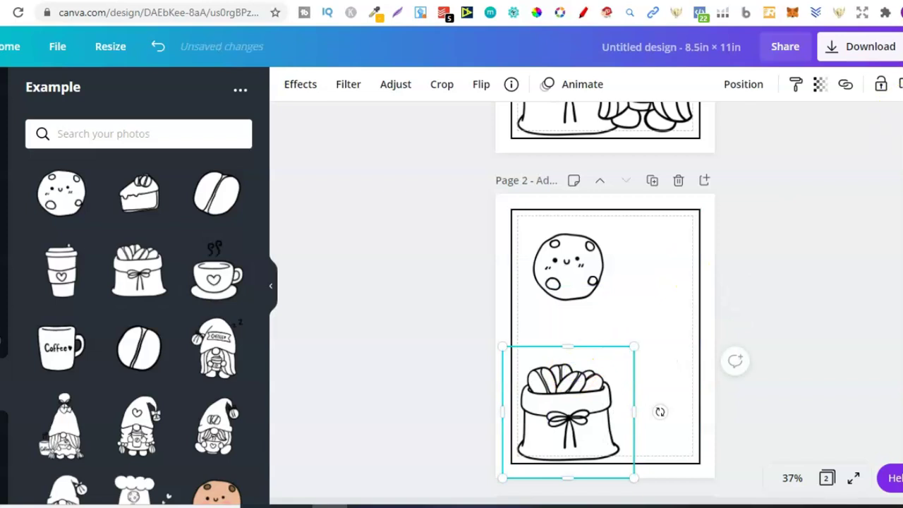
{"action": "key", "text": "Delete"}
{"action": "left_click", "coordinate": [544, 261]}
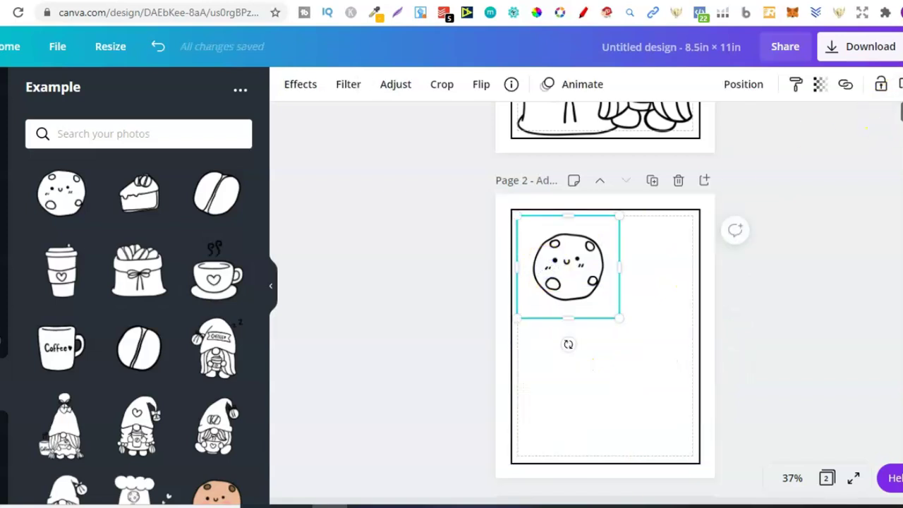
{"action": "key", "text": "Delete"}
Add the chef gnome with cookie and cup from uploads and move it into Page 2's lower half
{"action": "left_click_drag", "start_coordinate": [262, 261], "coordinate": [269, 337]}
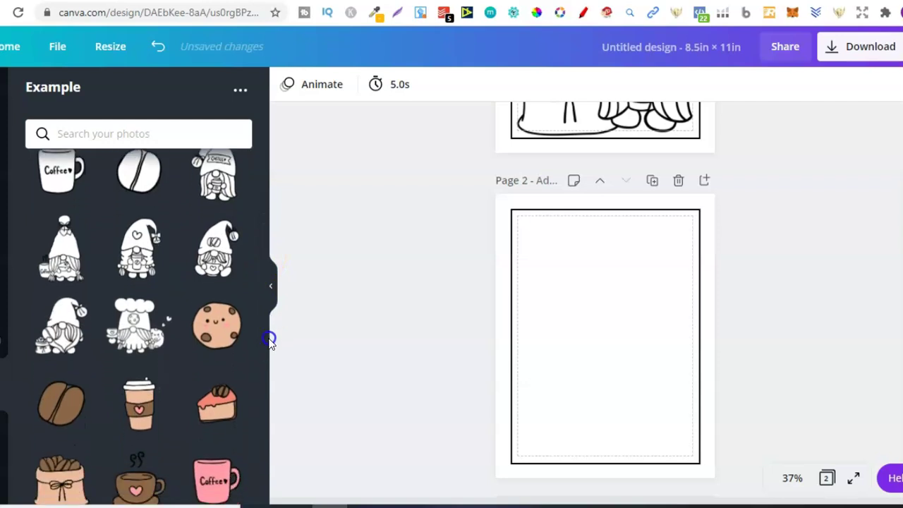
{"action": "left_click", "coordinate": [127, 321]}
{"action": "left_click_drag", "start_coordinate": [603, 335], "coordinate": [609, 389]}
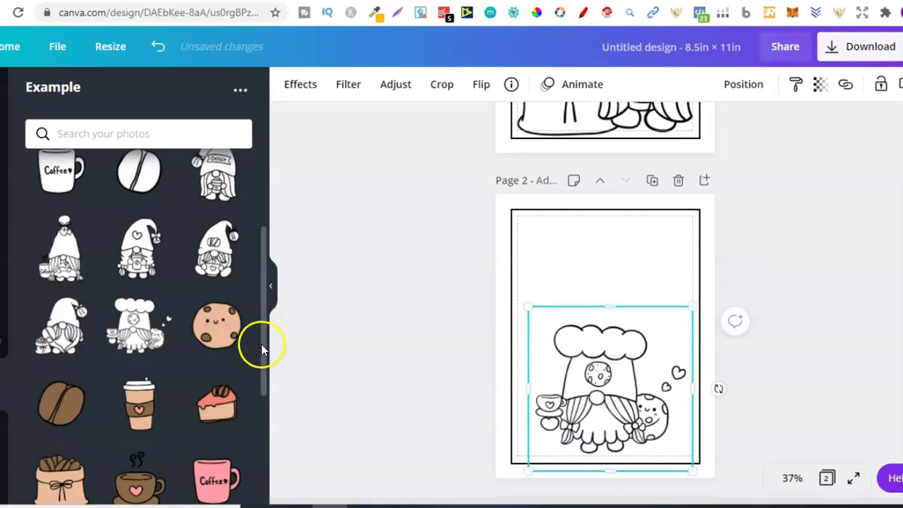
{"action": "left_click_drag", "start_coordinate": [264, 345], "coordinate": [261, 265]}
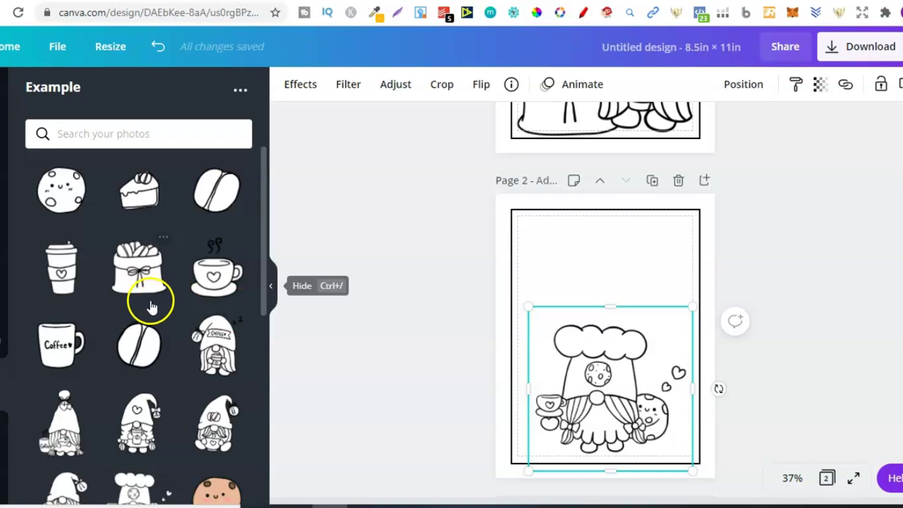
Add the steaming heart cup bottom-left and move the chef gnome to the top of Page 2
{"action": "left_click", "coordinate": [215, 253]}
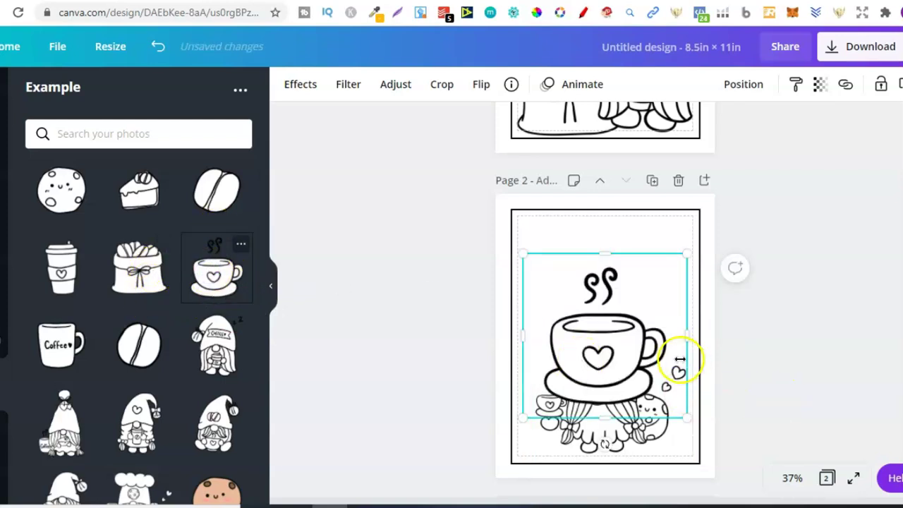
{"action": "left_click_drag", "start_coordinate": [648, 289], "coordinate": [631, 306]}
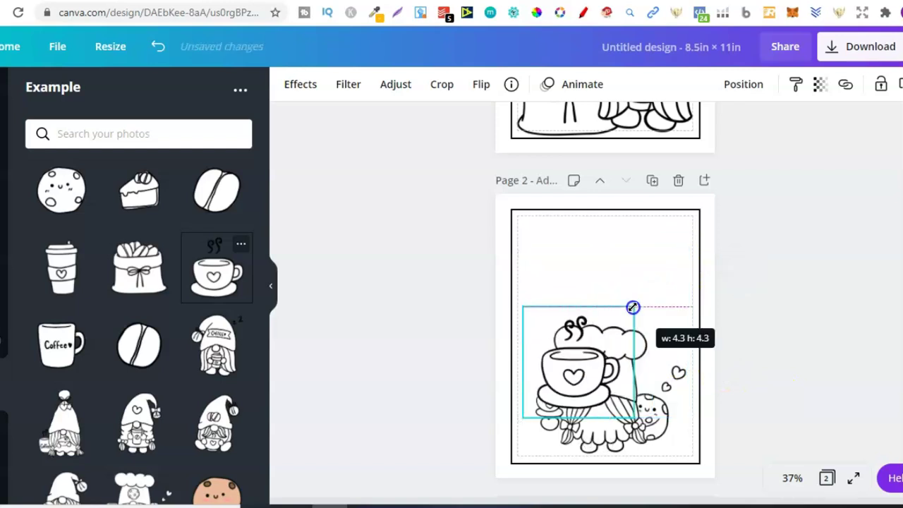
{"action": "left_click_drag", "start_coordinate": [678, 369], "coordinate": [657, 286]}
{"action": "left_click_drag", "start_coordinate": [580, 382], "coordinate": [557, 443]}
{"action": "left_click_drag", "start_coordinate": [644, 331], "coordinate": [642, 328]}
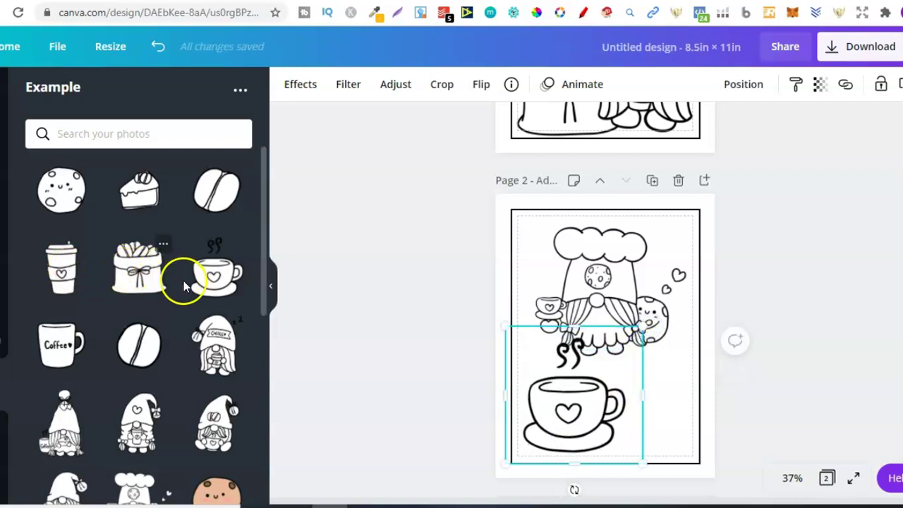
Add the Coffee mug, shrink it and place it at the lower right
{"action": "left_click", "coordinate": [62, 346]}
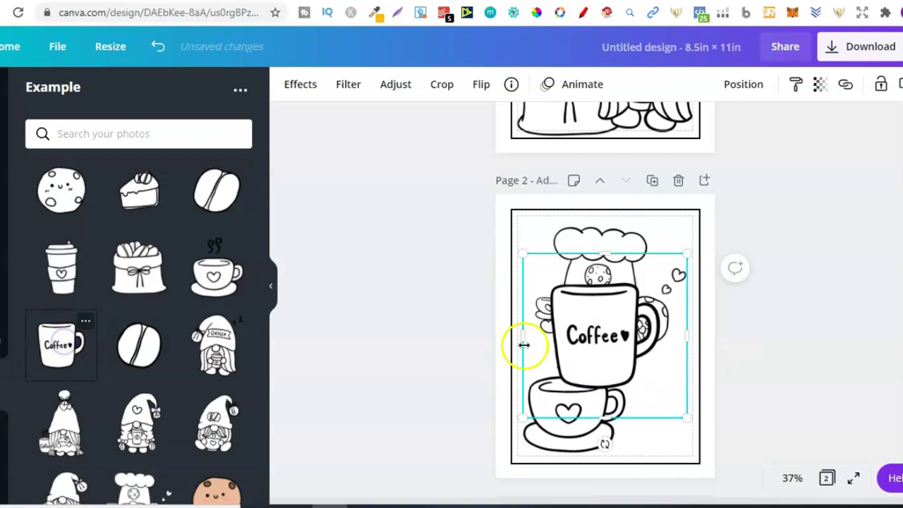
{"action": "left_click_drag", "start_coordinate": [557, 284], "coordinate": [586, 310]}
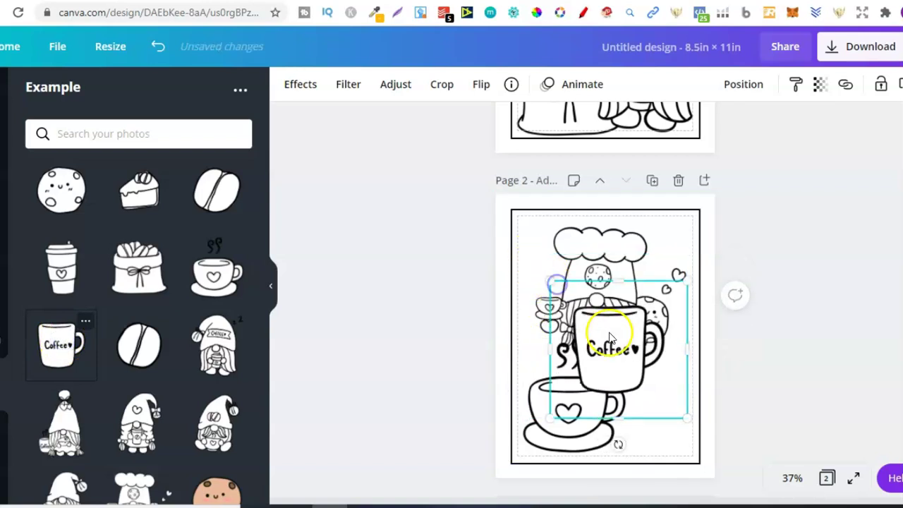
{"action": "left_click_drag", "start_coordinate": [613, 340], "coordinate": [648, 401]}
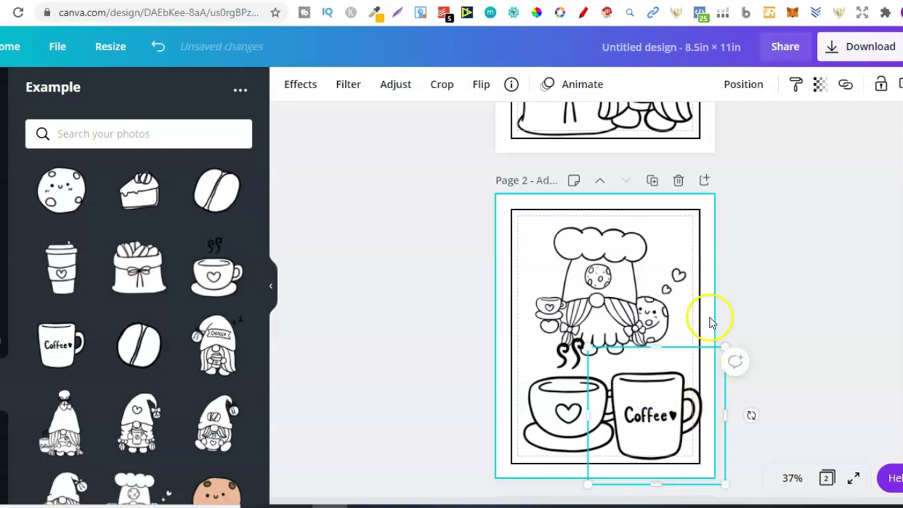
{"action": "left_click", "coordinate": [809, 183]}
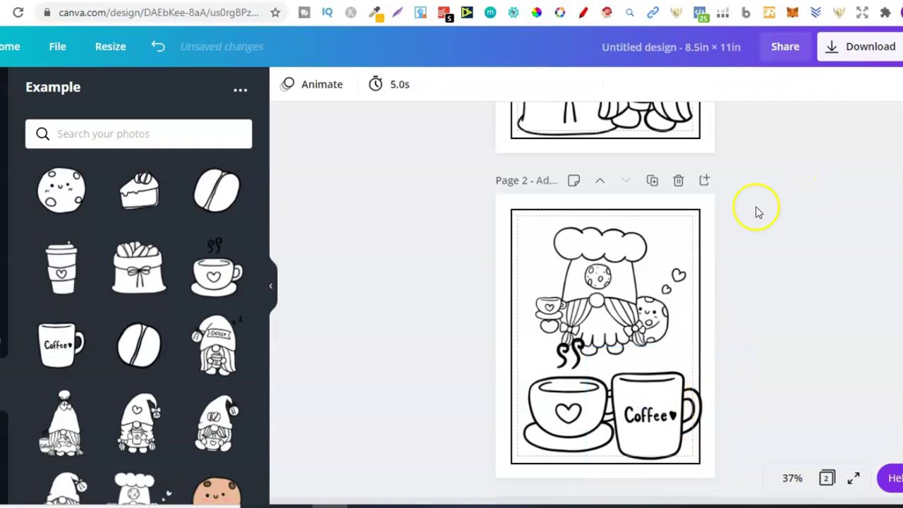
Enlarge the chef gnome and nudge it slightly left and down, trimming its right edge
{"action": "left_click", "coordinate": [681, 244]}
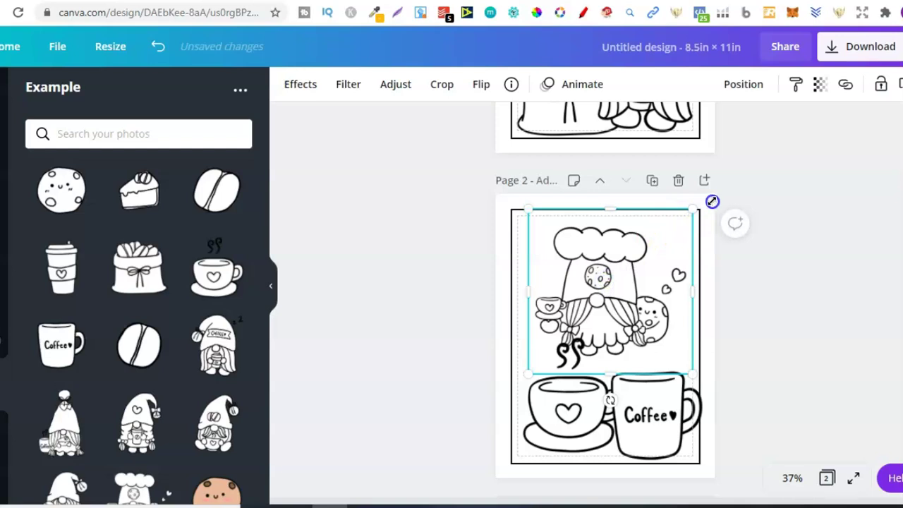
{"action": "left_click_drag", "start_coordinate": [717, 199], "coordinate": [730, 188]}
{"action": "left_click_drag", "start_coordinate": [645, 243], "coordinate": [632, 270]}
{"action": "left_click", "coordinate": [752, 319]}
{"action": "left_click", "coordinate": [683, 303]}
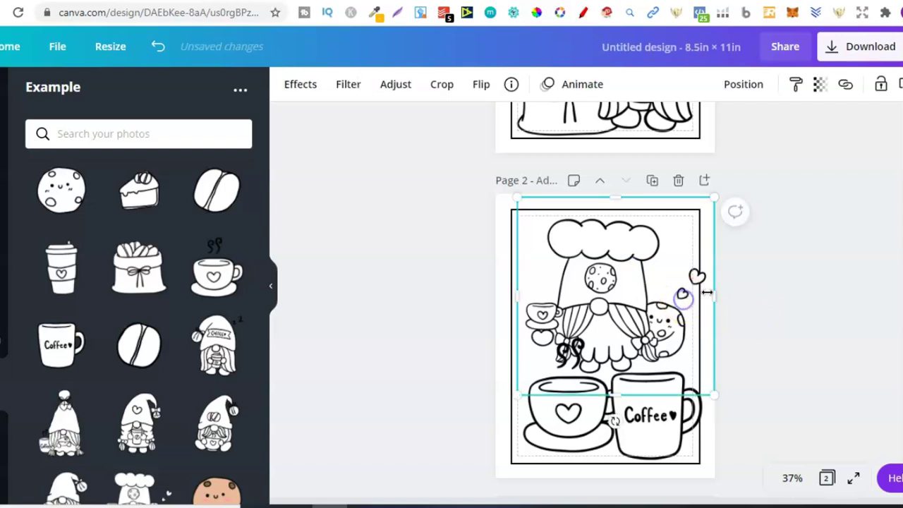
{"action": "left_click_drag", "start_coordinate": [704, 295], "coordinate": [701, 294]}
{"action": "left_click", "coordinate": [767, 318]}
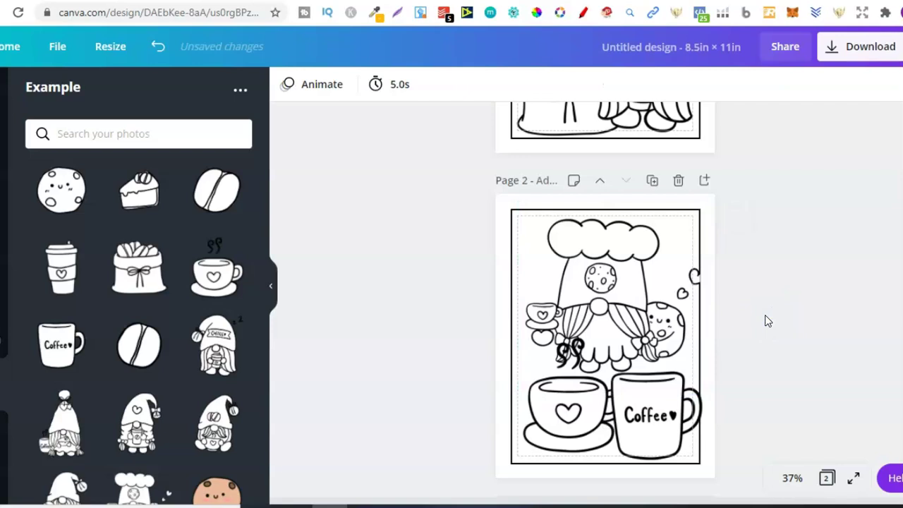
{"action": "scroll", "coordinate": [605, 300], "scroll_direction": "up", "scroll_amount": 4}
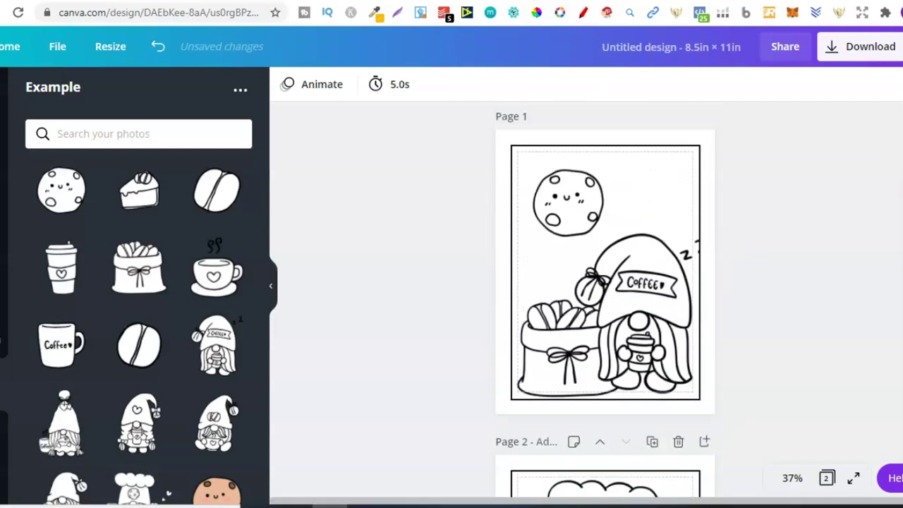
{"action": "scroll", "coordinate": [605, 300], "scroll_direction": "down", "scroll_amount": 5}
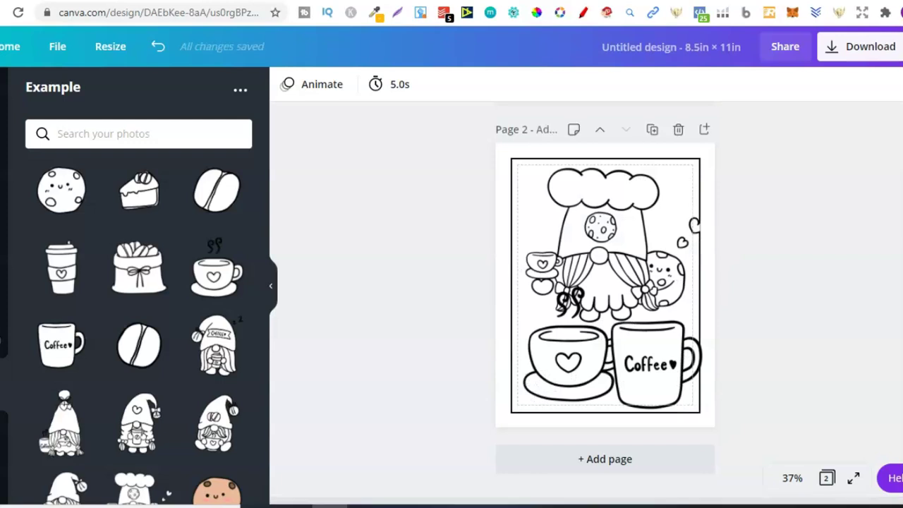
{"action": "left_click", "coordinate": [656, 131]}
{"action": "left_click_drag", "start_coordinate": [731, 234], "coordinate": [478, 432]}
{"action": "key", "text": "Delete"}
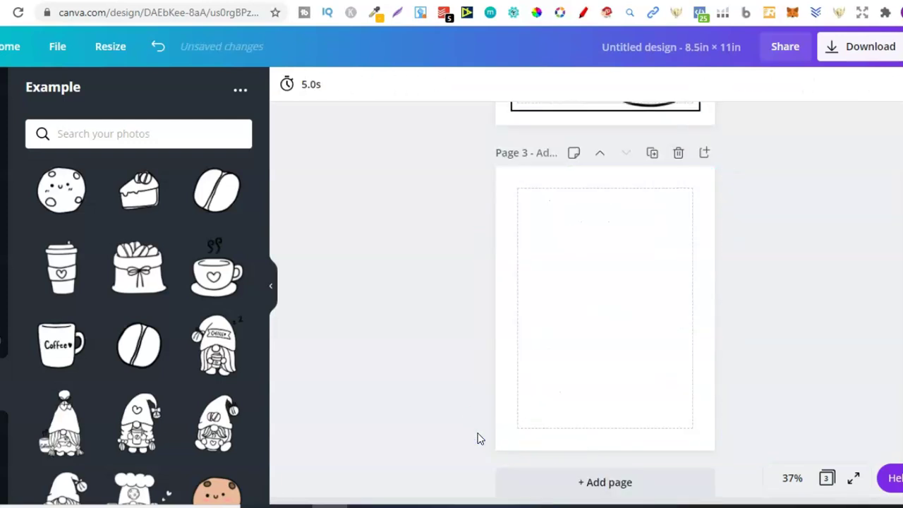
{"action": "left_click", "coordinate": [158, 53]}
{"action": "left_click", "coordinate": [702, 185]}
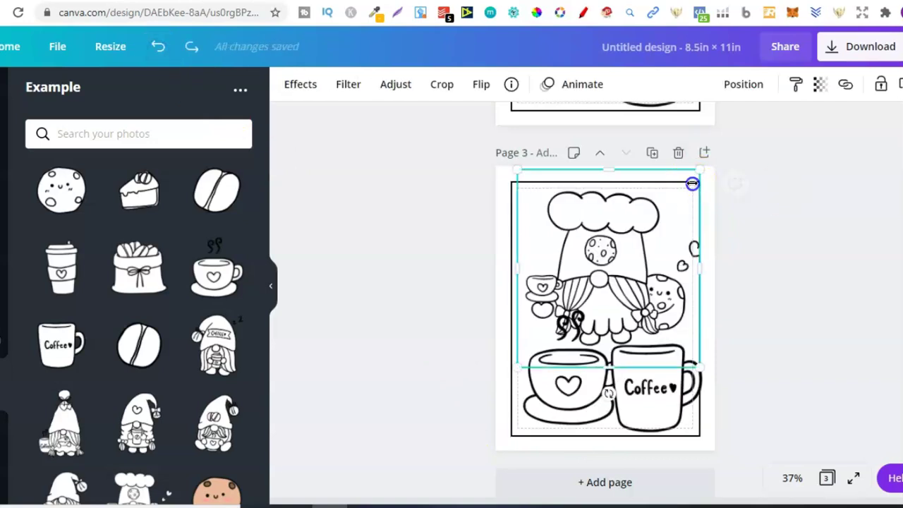
{"action": "left_click", "coordinate": [784, 270]}
{"action": "left_click_drag", "start_coordinate": [641, 299], "coordinate": [553, 441]}
{"action": "left_click", "coordinate": [554, 439]}
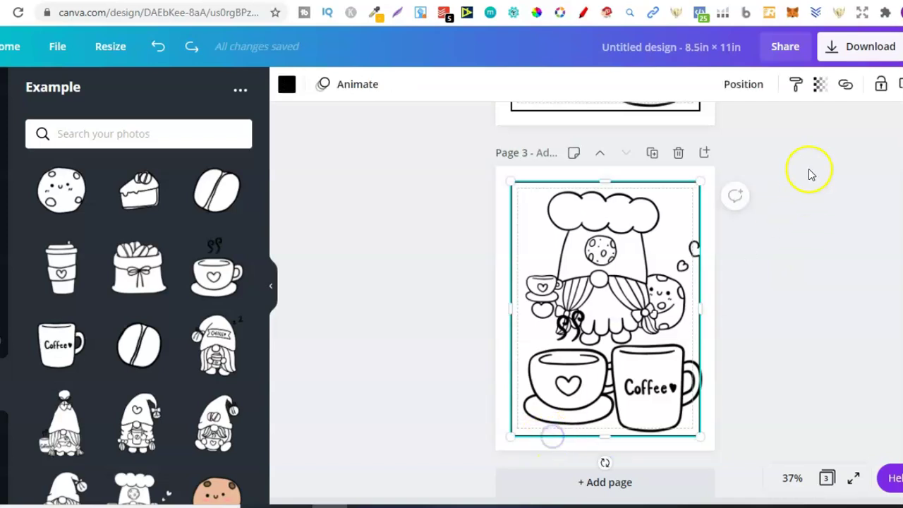
{"action": "left_click", "coordinate": [880, 86]}
{"action": "left_click", "coordinate": [771, 201]}
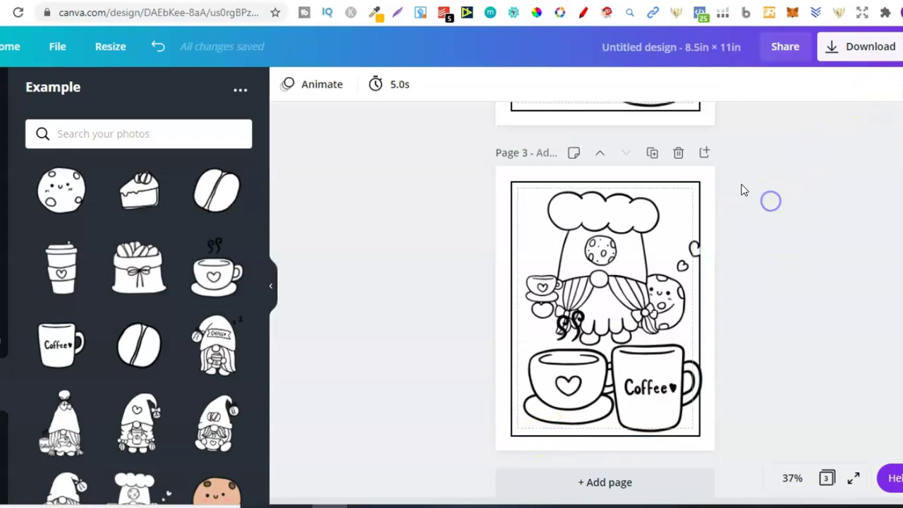
{"action": "left_click_drag", "start_coordinate": [742, 189], "coordinate": [435, 441]}
{"action": "key", "text": "Delete"}
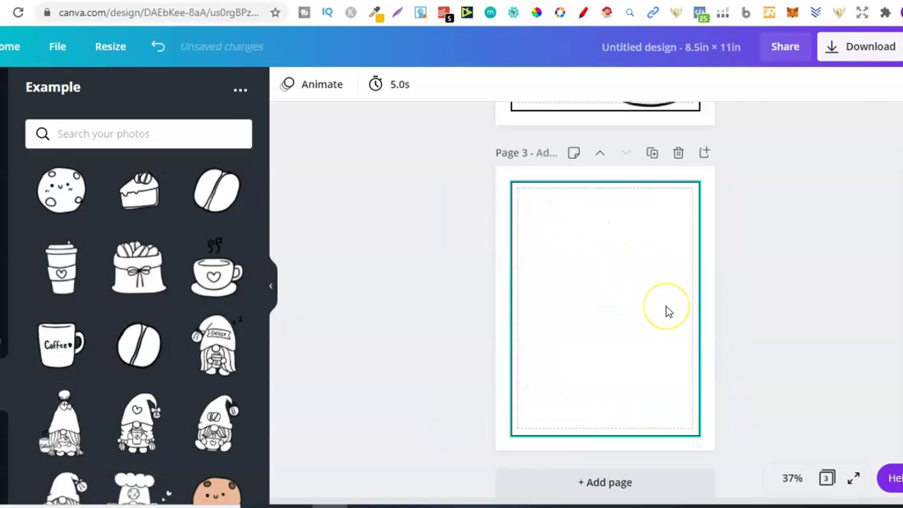
{"action": "left_click", "coordinate": [678, 152]}
Duplicate page 1 and delete all its artwork to make a blank Page 2
{"action": "scroll", "coordinate": [606, 302], "scroll_direction": "up", "scroll_amount": 5}
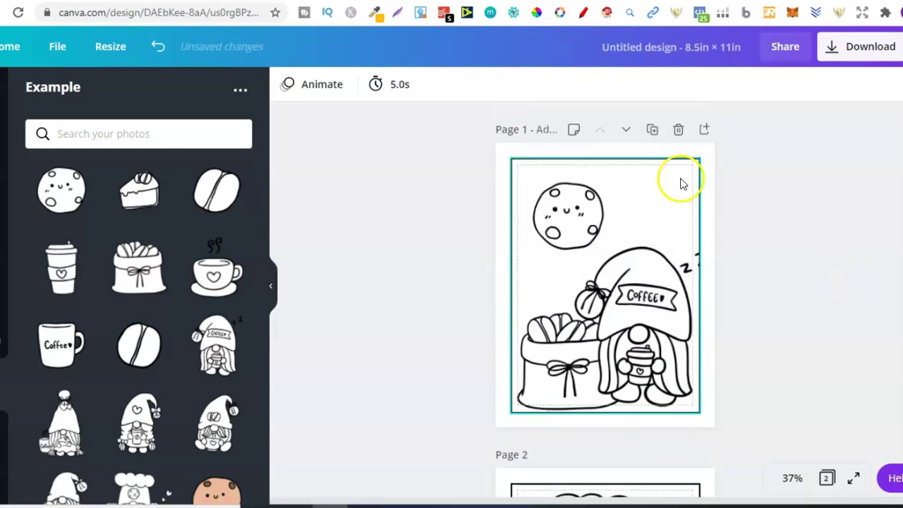
{"action": "left_click", "coordinate": [652, 130]}
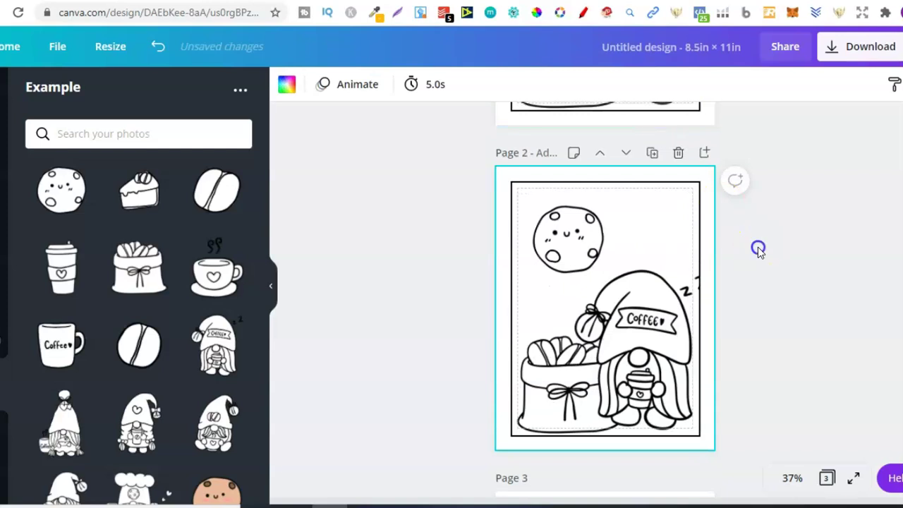
{"action": "left_click_drag", "start_coordinate": [755, 247], "coordinate": [369, 399]}
{"action": "key", "text": "Delete"}
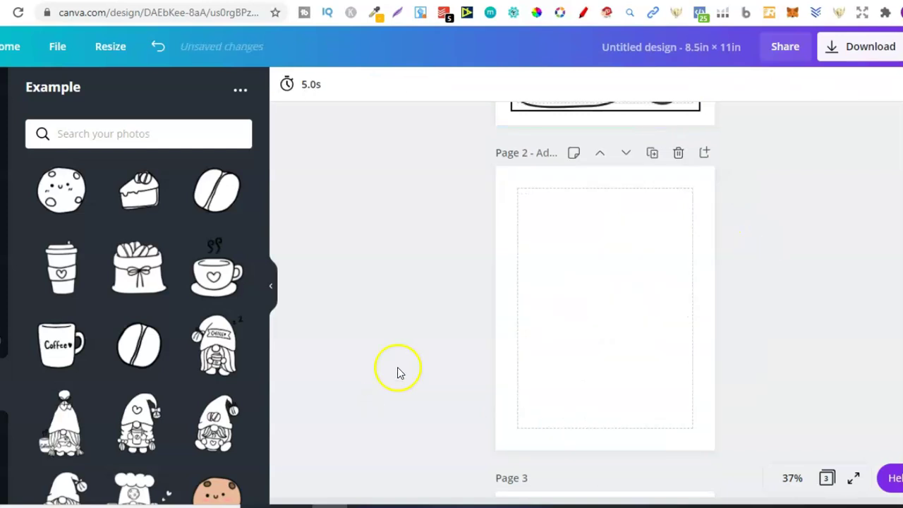
Copy the blank page and move the copy to the end of the design
{"action": "left_click", "coordinate": [652, 152]}
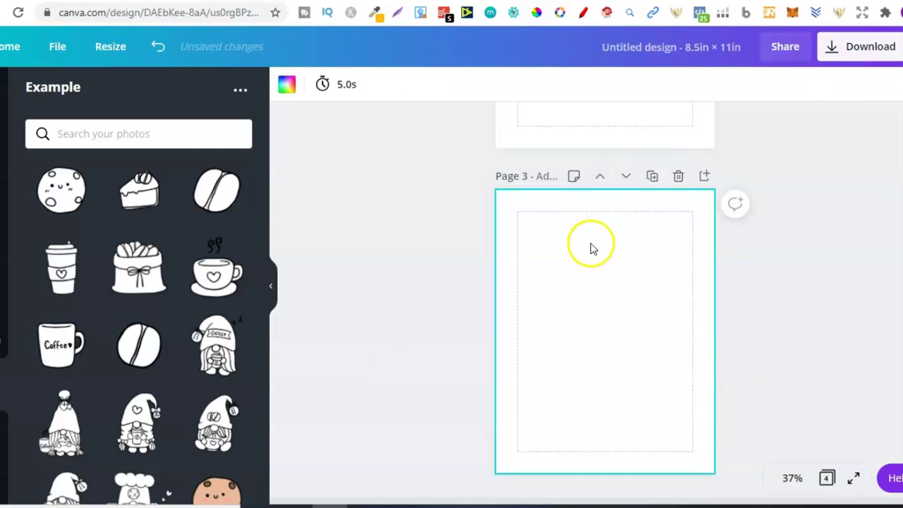
{"action": "left_click", "coordinate": [626, 176]}
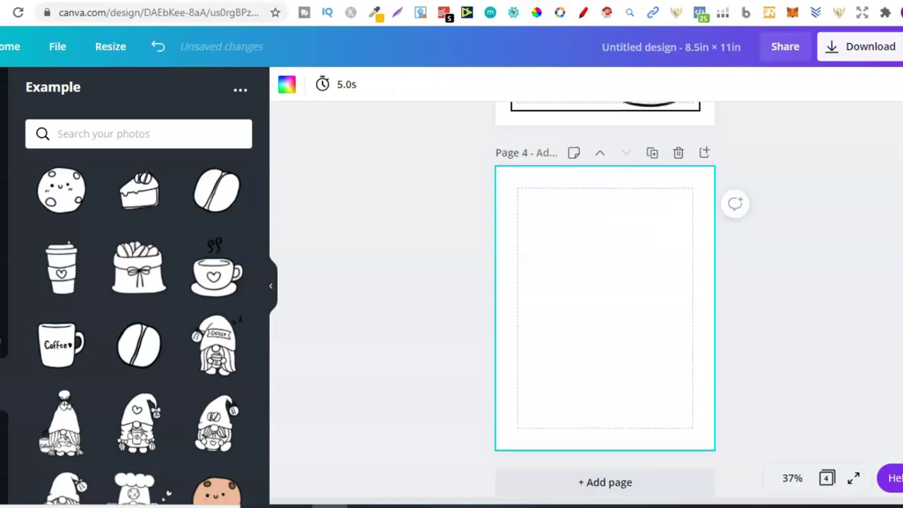
{"action": "scroll", "coordinate": [626, 200], "scroll_direction": "up", "scroll_amount": 7}
{"action": "left_click", "coordinate": [626, 200]}
{"action": "scroll", "coordinate": [617, 247], "scroll_direction": "up", "scroll_amount": 5}
{"action": "left_click", "coordinate": [616, 247]}
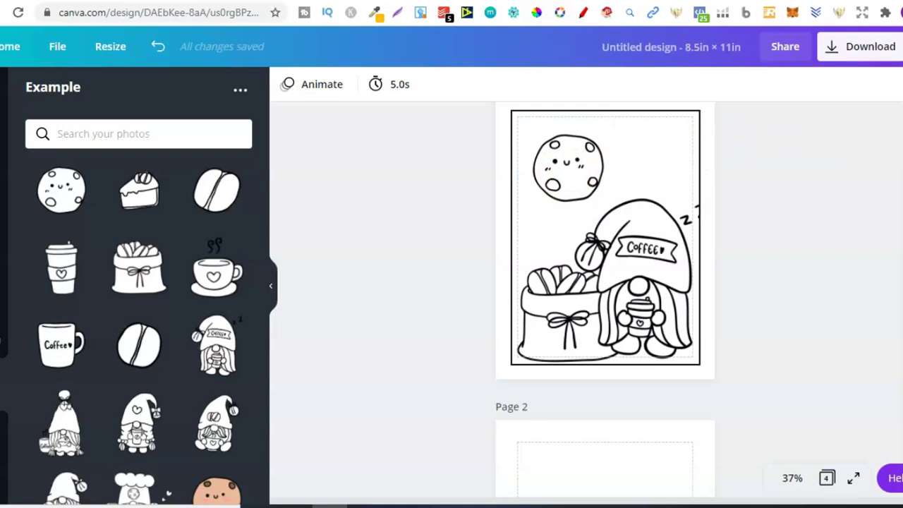
{"action": "scroll", "coordinate": [585, 270], "scroll_direction": "down", "scroll_amount": 3}
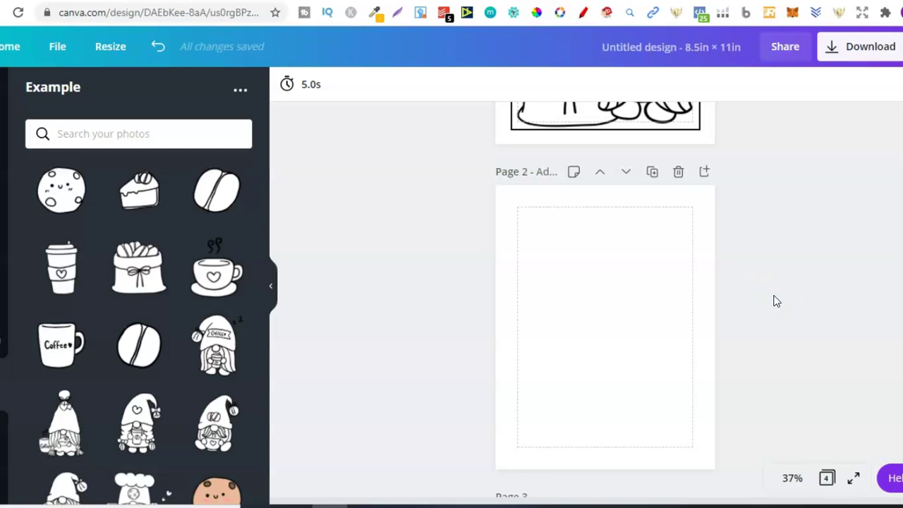
{"action": "scroll", "coordinate": [606, 282], "scroll_direction": "up", "scroll_amount": 3}
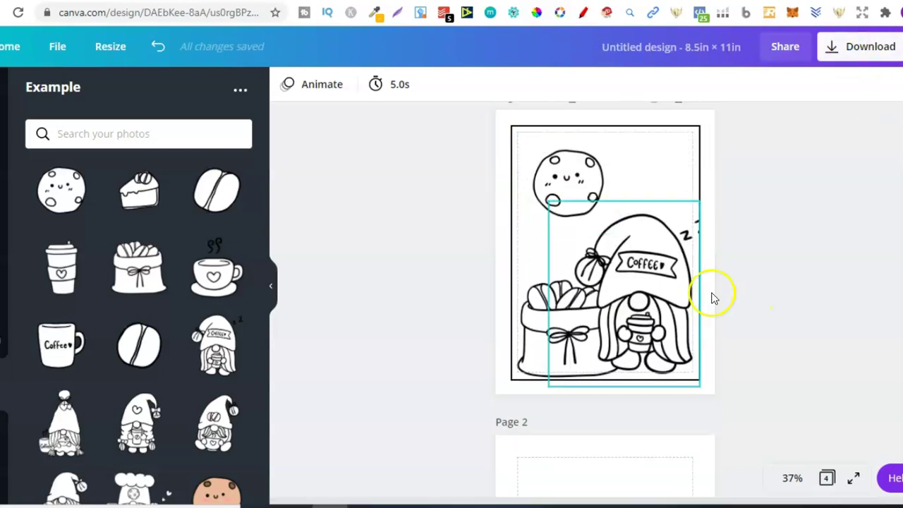
Download all four pages as a PDF Print file
{"action": "left_click", "coordinate": [853, 57]}
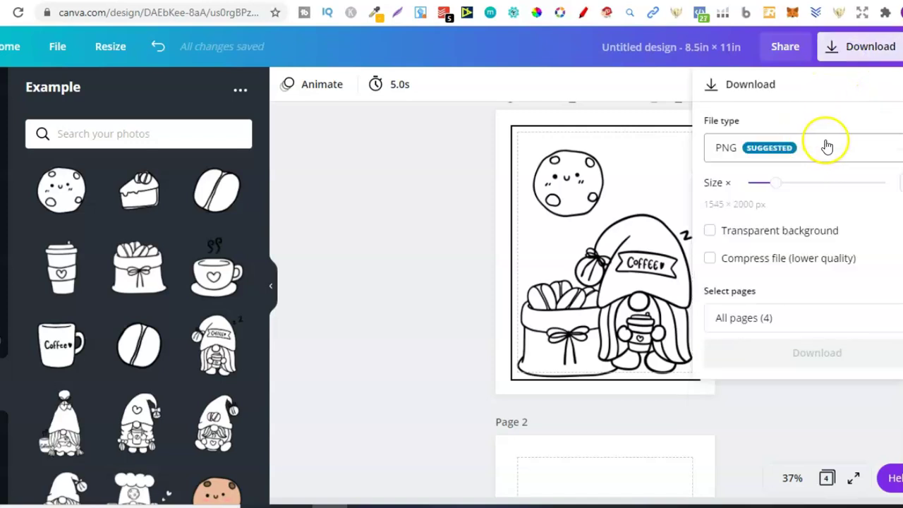
{"action": "left_click", "coordinate": [818, 146]}
{"action": "left_click", "coordinate": [824, 145]}
{"action": "left_click", "coordinate": [789, 149]}
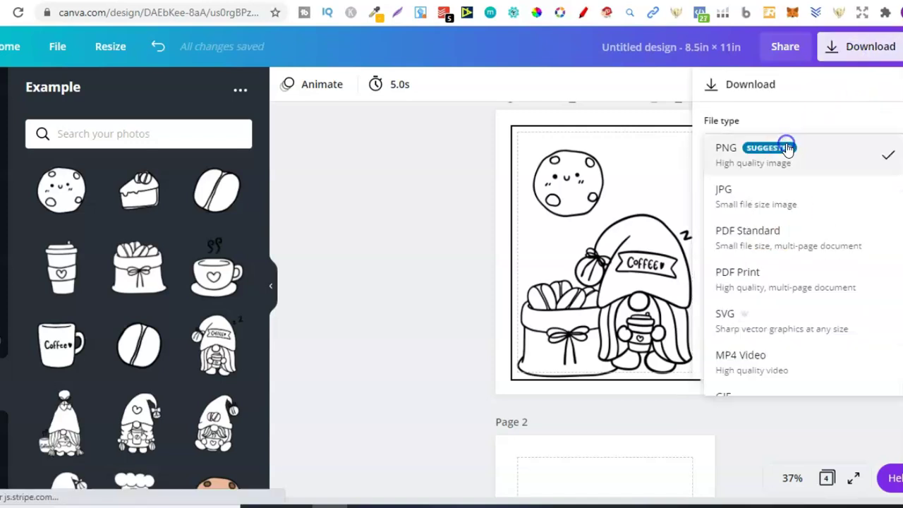
{"action": "left_click", "coordinate": [746, 279]}
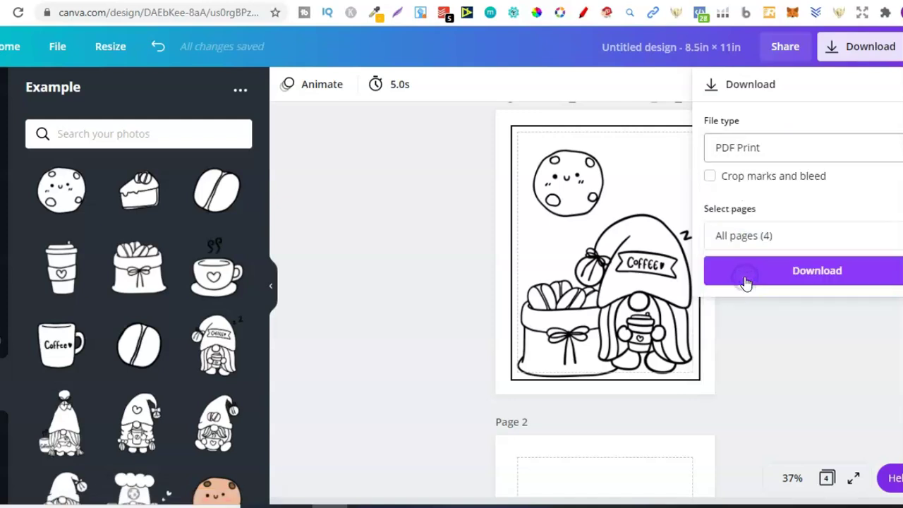
{"action": "left_click", "coordinate": [834, 241]}
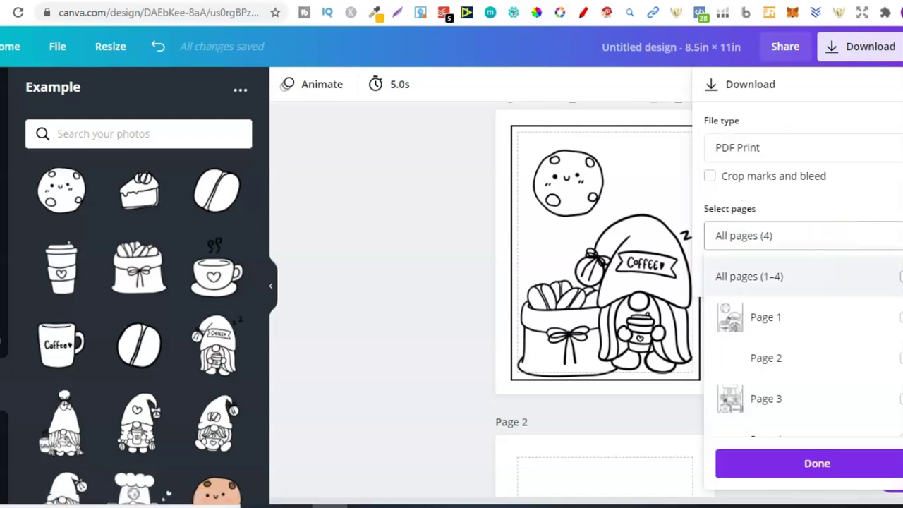
{"action": "left_click", "coordinate": [791, 462]}
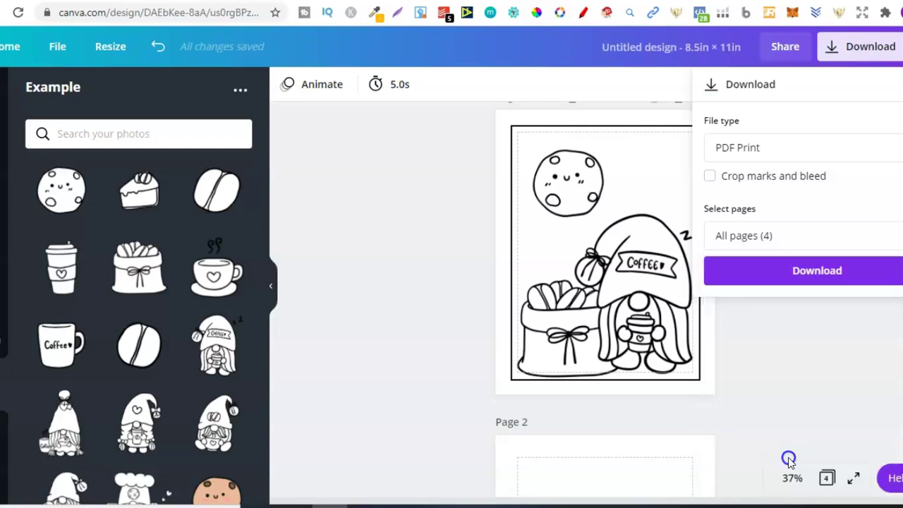
{"action": "left_click", "coordinate": [791, 284]}
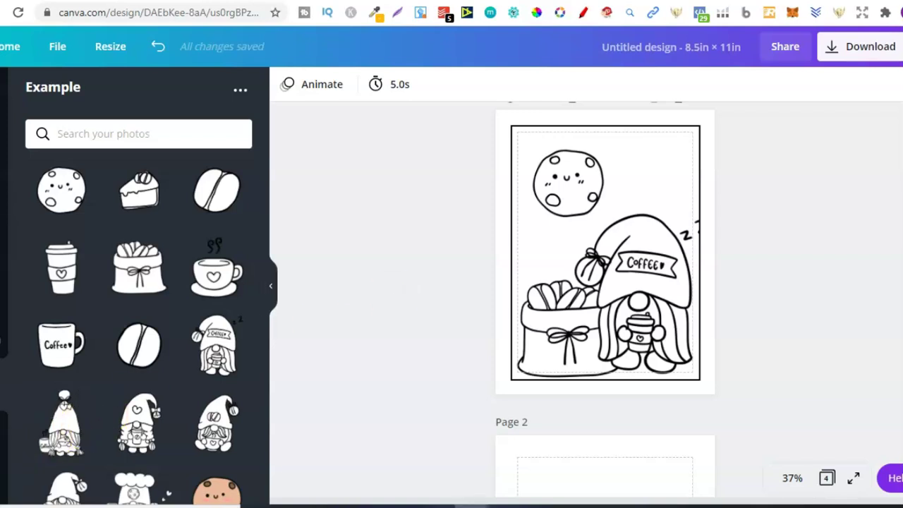
Remove the cookie and coffee bag from page 1
{"action": "left_click", "coordinate": [603, 295]}
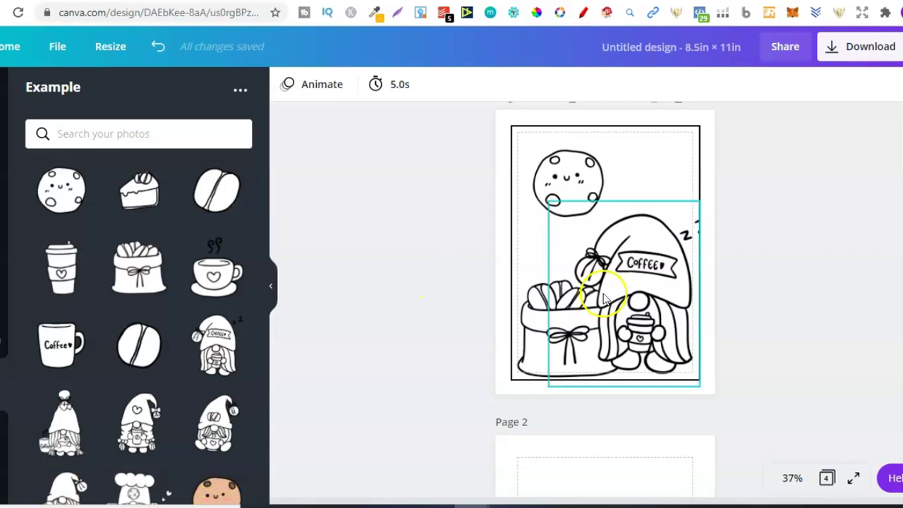
{"action": "left_click_drag", "start_coordinate": [553, 183], "coordinate": [551, 184]}
{"action": "left_click", "coordinate": [559, 183]}
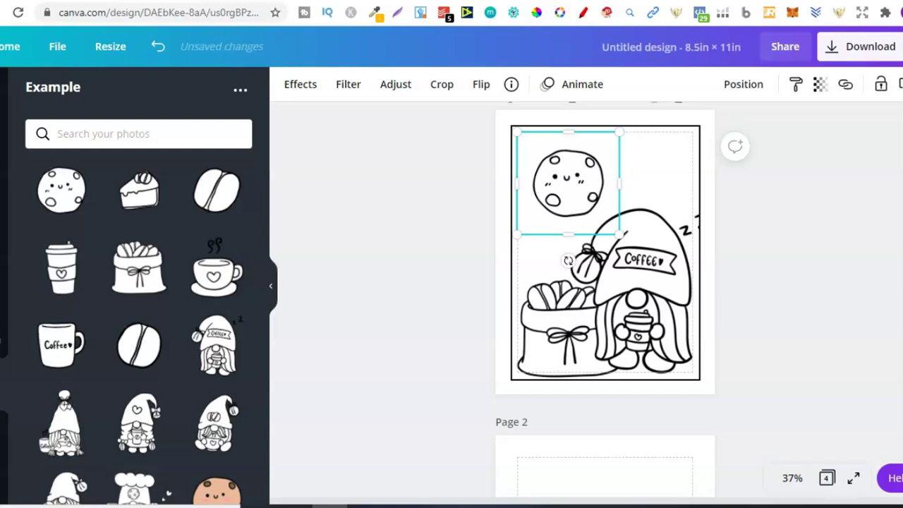
{"action": "left_click_drag", "start_coordinate": [559, 182], "coordinate": [559, 328]}
{"action": "key", "text": "Delete"}
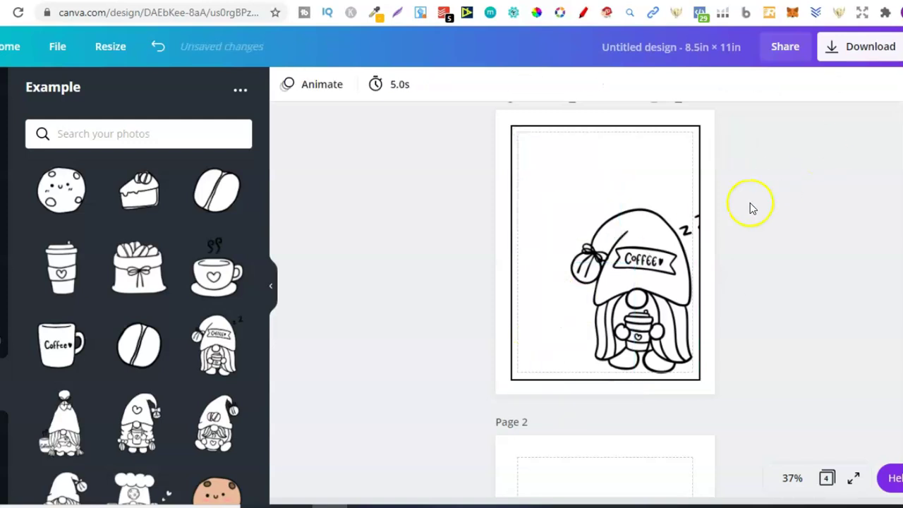
Widen the sleepy gnome's frame to show the full zz and centre it on the page
{"action": "left_click_drag", "start_coordinate": [625, 266], "coordinate": [621, 264]}
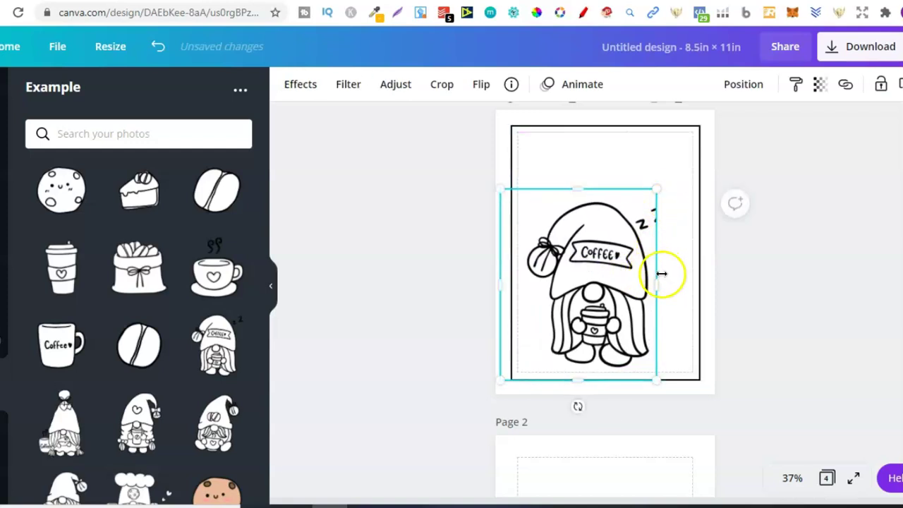
{"action": "left_click_drag", "start_coordinate": [659, 282], "coordinate": [677, 282]}
{"action": "left_click_drag", "start_coordinate": [620, 275], "coordinate": [632, 246]}
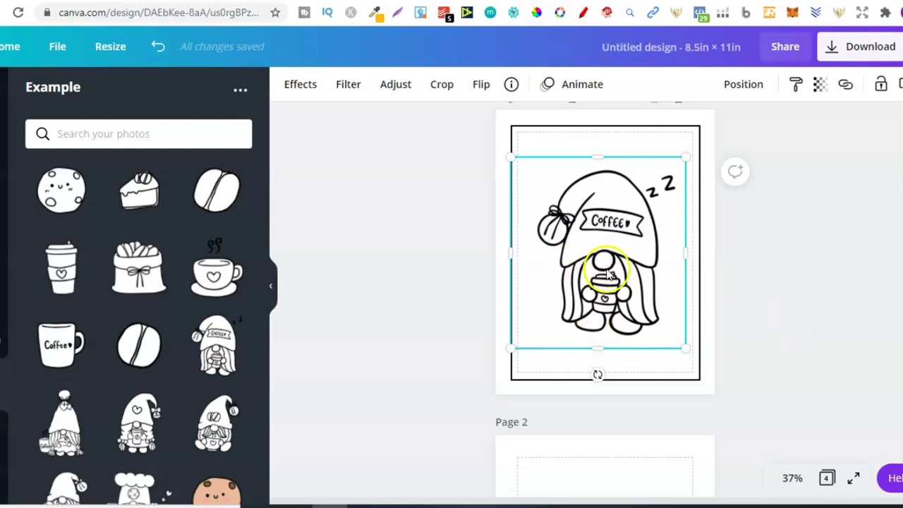
{"action": "left_click", "coordinate": [801, 302]}
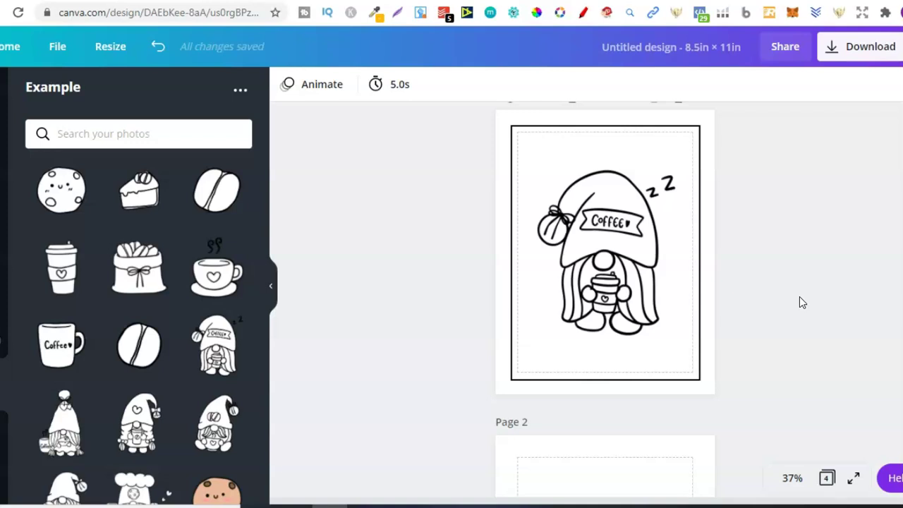
On page 3, shrink the Coffee mug, shift the heart cup left, and shrink the chef gnome
{"action": "scroll", "coordinate": [605, 296], "scroll_direction": "down", "scroll_amount": 10}
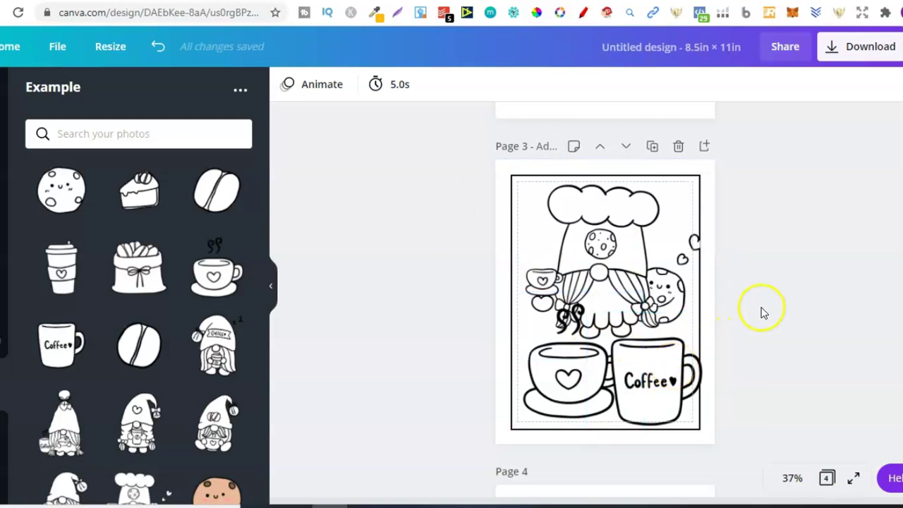
{"action": "left_click", "coordinate": [671, 357]}
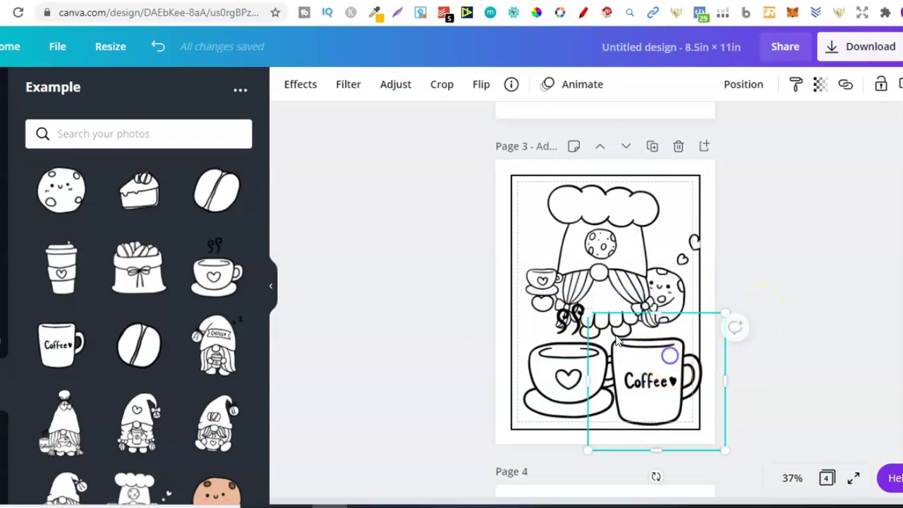
{"action": "left_click_drag", "start_coordinate": [587, 312], "coordinate": [605, 332]}
{"action": "left_click", "coordinate": [567, 360]}
{"action": "left_click_drag", "start_coordinate": [567, 360], "coordinate": [558, 371]}
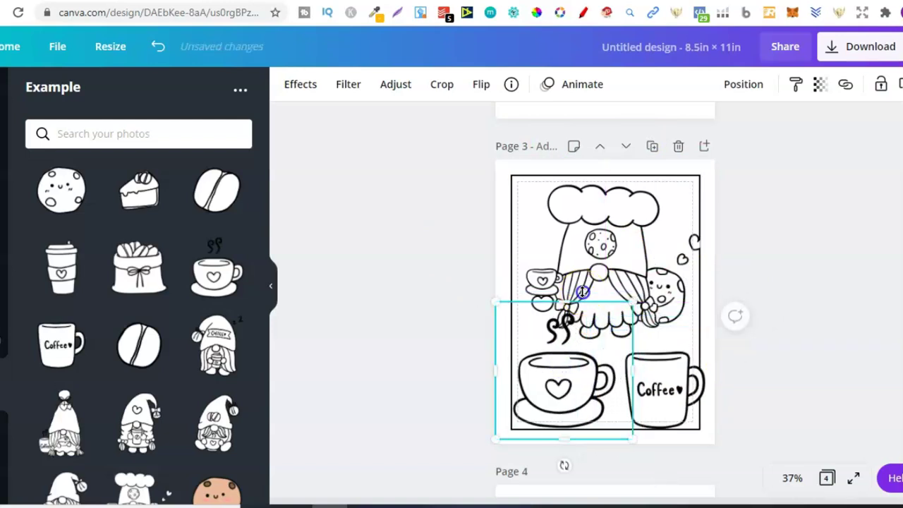
{"action": "left_click", "coordinate": [602, 259]}
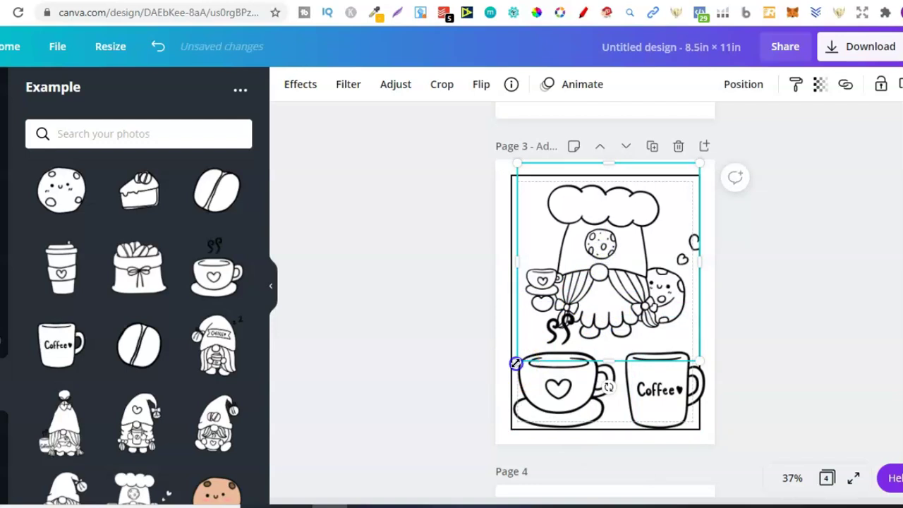
{"action": "left_click_drag", "start_coordinate": [541, 343], "coordinate": [555, 322]}
{"action": "left_click", "coordinate": [752, 325]}
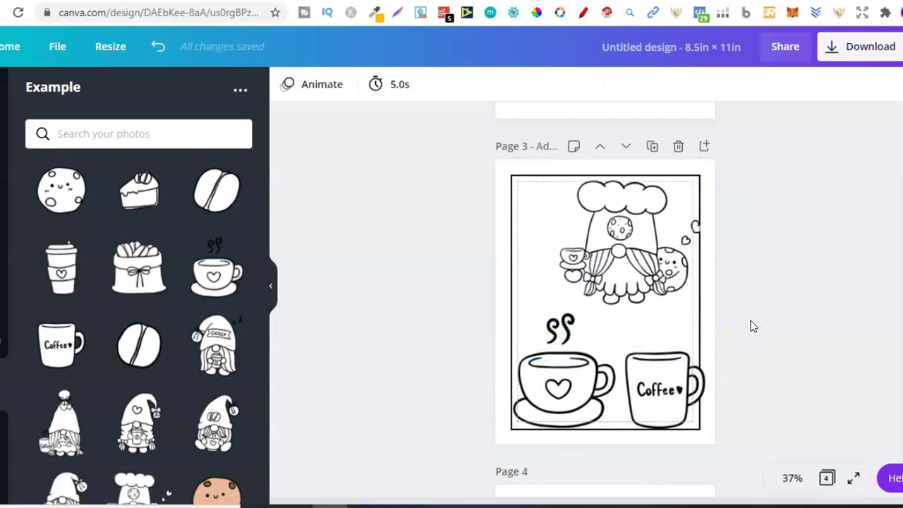